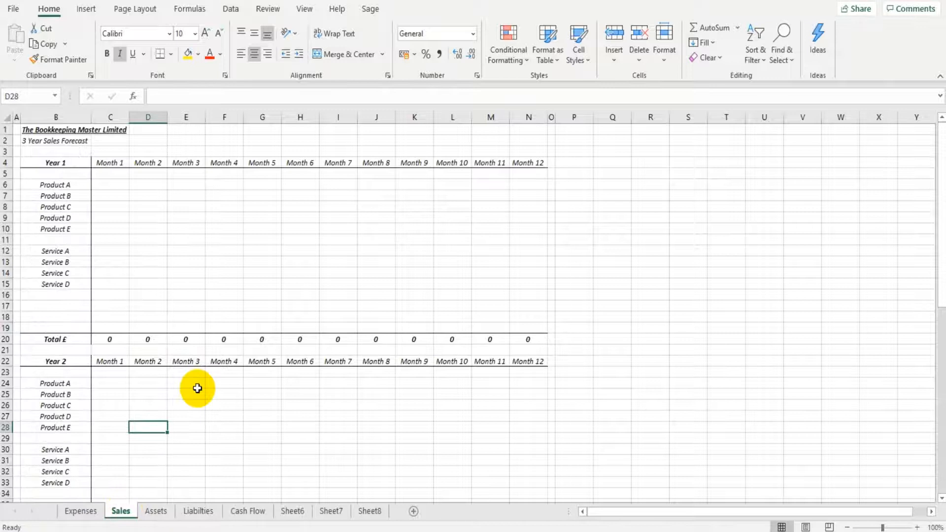
# - Review the three-year Sales and Assets forecast sheets, including the yearly summary table below each
pyautogui.scroll(-4, 219, 248)
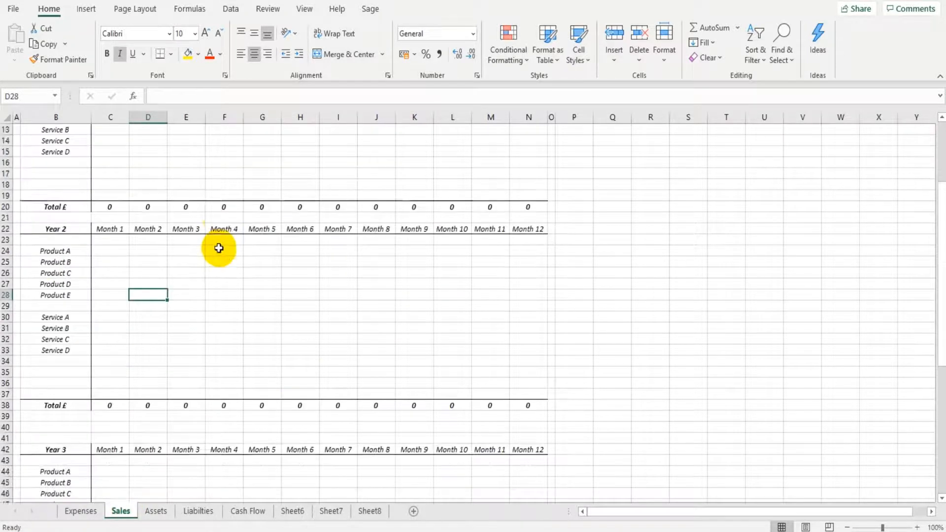
pyautogui.scroll(-7, 218, 247)
pyautogui.scroll(-1, 186, 326)
pyautogui.scroll(-3, 186, 326)
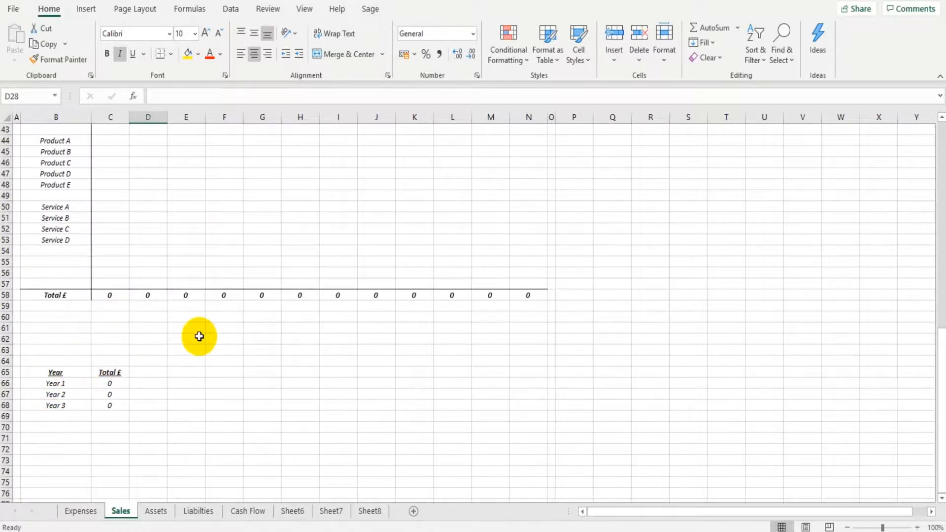
pyautogui.scroll(14, 196, 322)
pyautogui.click(156, 511)
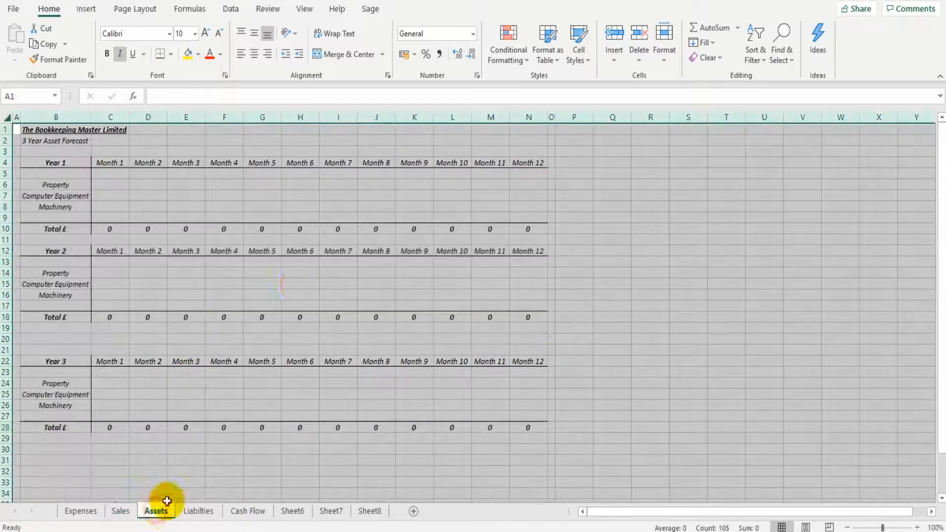
pyautogui.click(296, 282)
pyautogui.scroll(-5, 155, 348)
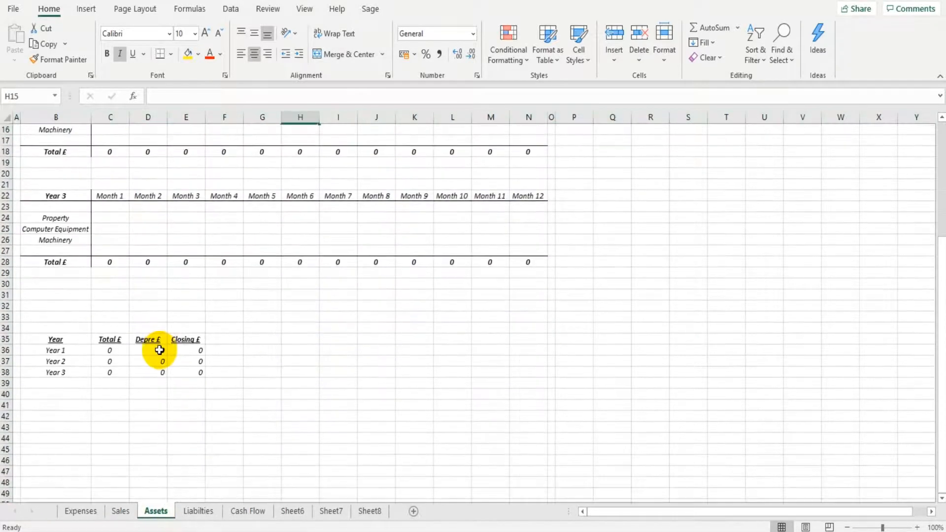
pyautogui.scroll(5, 159, 350)
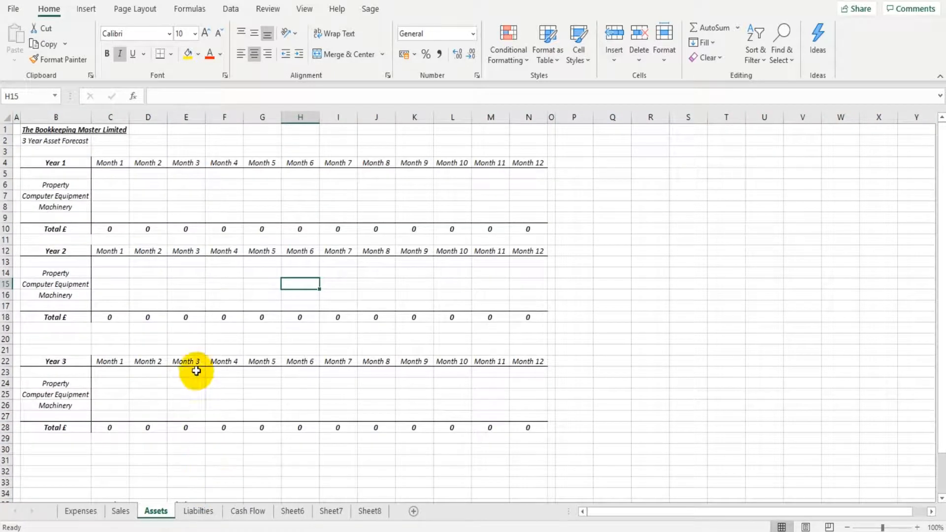
pyautogui.scroll(-3, 197, 383)
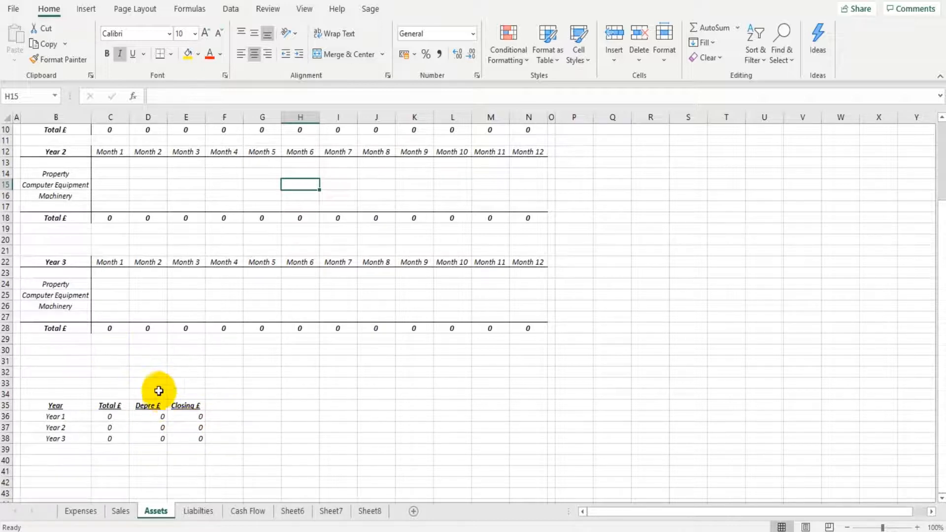
# - Review the Liabilities forecast sheet, including the bank loan and tax payment rows and the yearly total and interest table
pyautogui.click(197, 509)
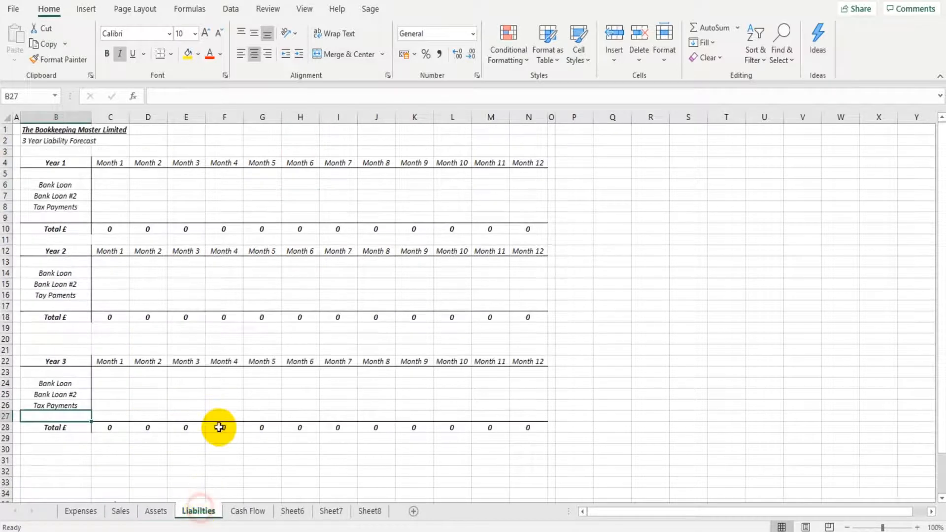
pyautogui.click(207, 331)
pyautogui.scroll(-3, 207, 331)
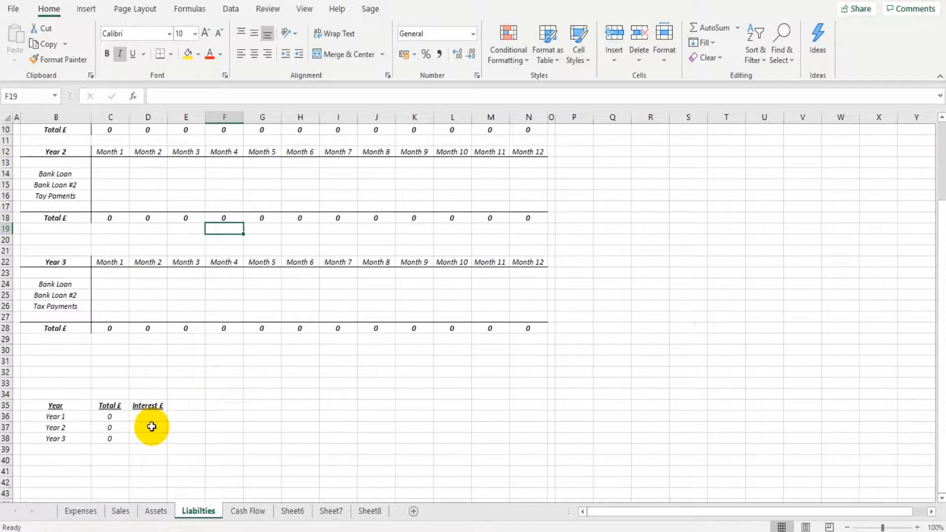
pyautogui.scroll(3, 151, 427)
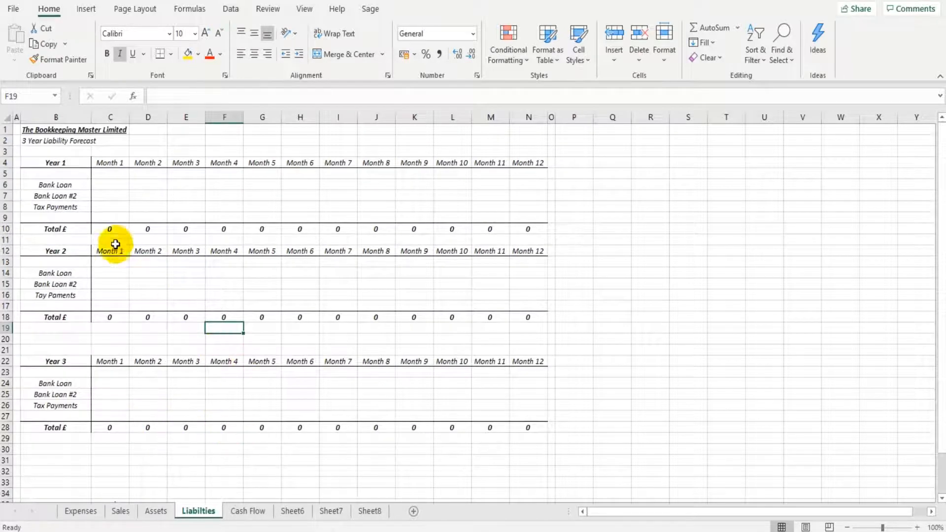
pyautogui.click(116, 195)
pyautogui.click(116, 185)
pyautogui.click(116, 206)
pyautogui.moveTo(115, 188); pyautogui.dragTo(535, 207)
pyautogui.click(185, 262)
pyautogui.moveTo(109, 207); pyautogui.dragTo(445, 205)
pyautogui.click(251, 221)
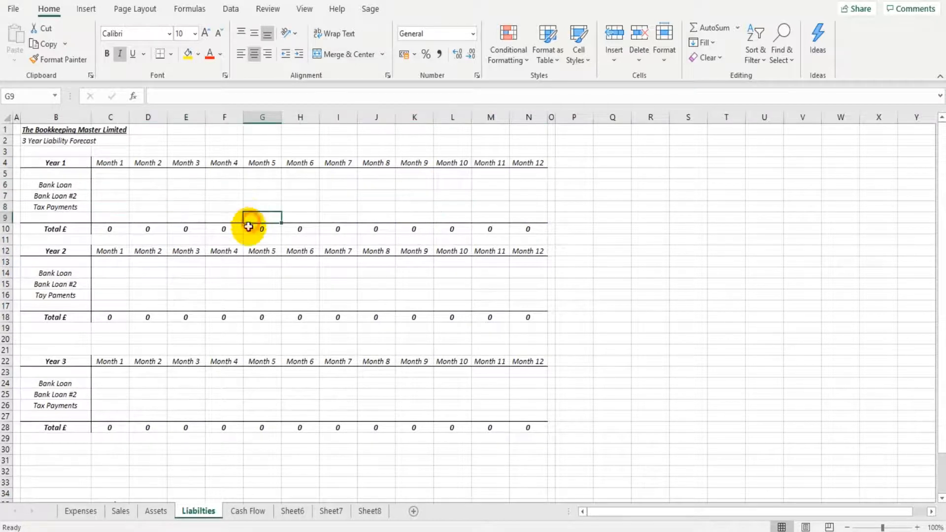
pyautogui.moveTo(108, 185); pyautogui.dragTo(532, 192)
pyautogui.scroll(-3, 234, 354)
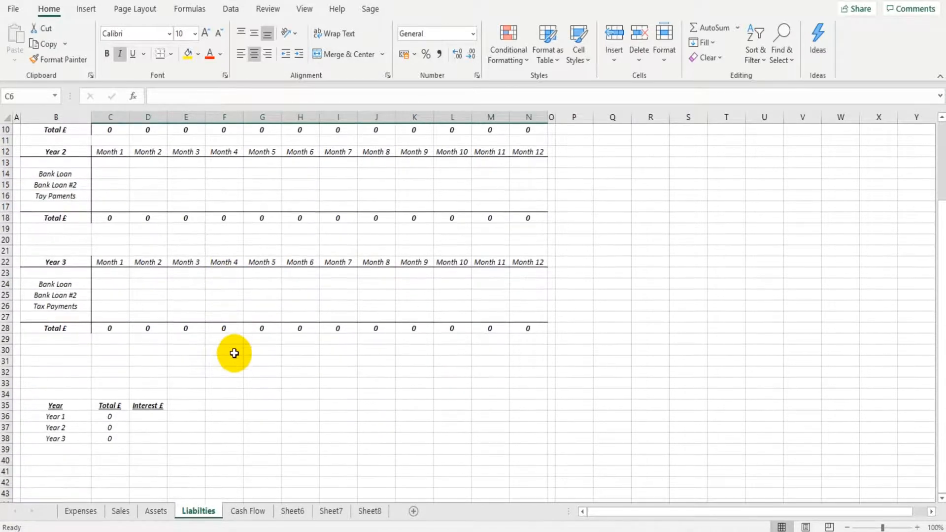
pyautogui.scroll(3, 232, 352)
pyautogui.click(232, 350)
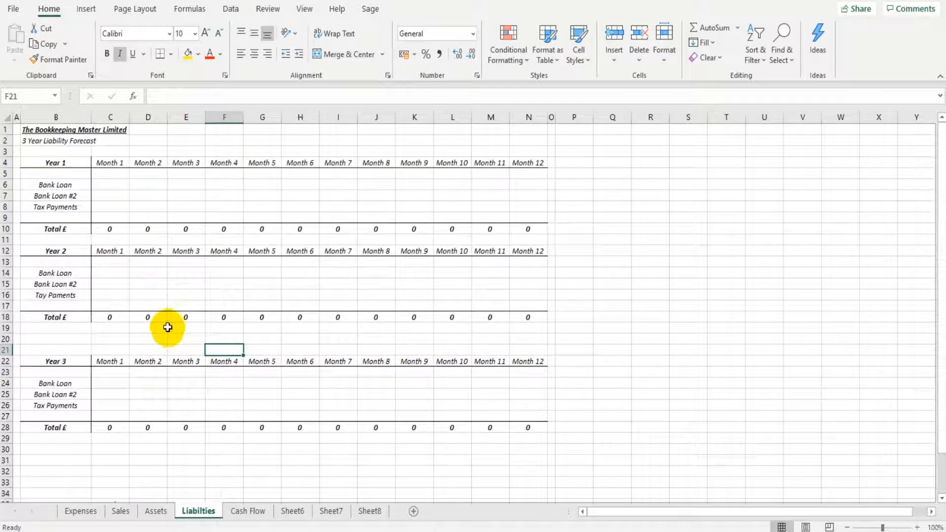
# - On the Cash Flow sheet, narrow column C to a thin spacer column
pyautogui.click(245, 510)
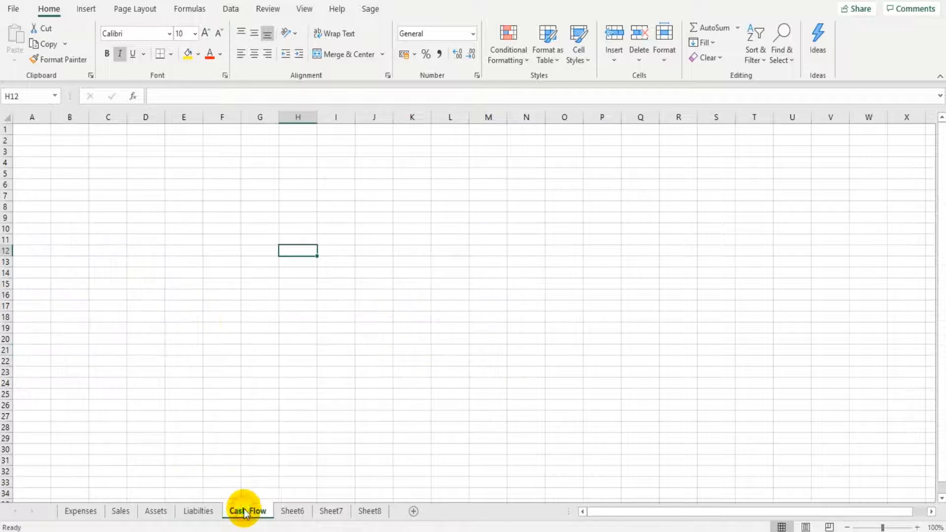
pyautogui.click(127, 120)
pyautogui.click(126, 120)
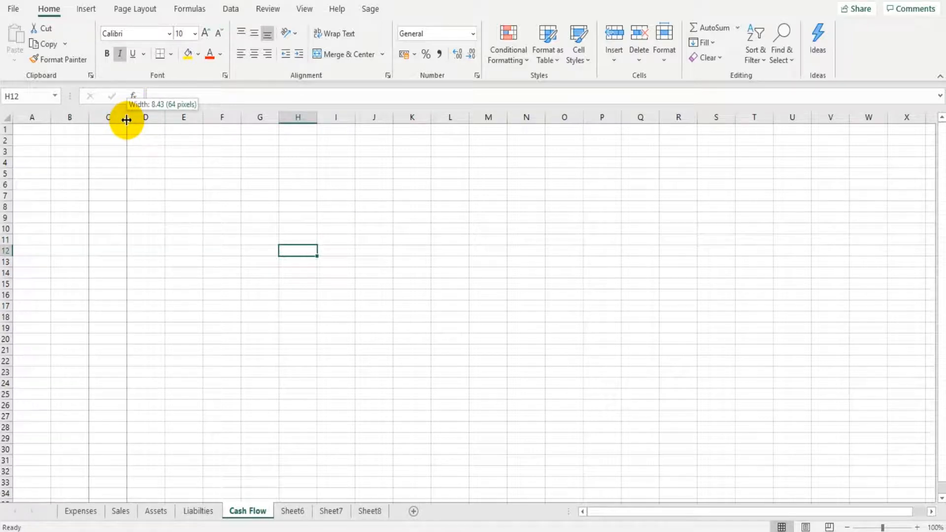
pyautogui.click(101, 195)
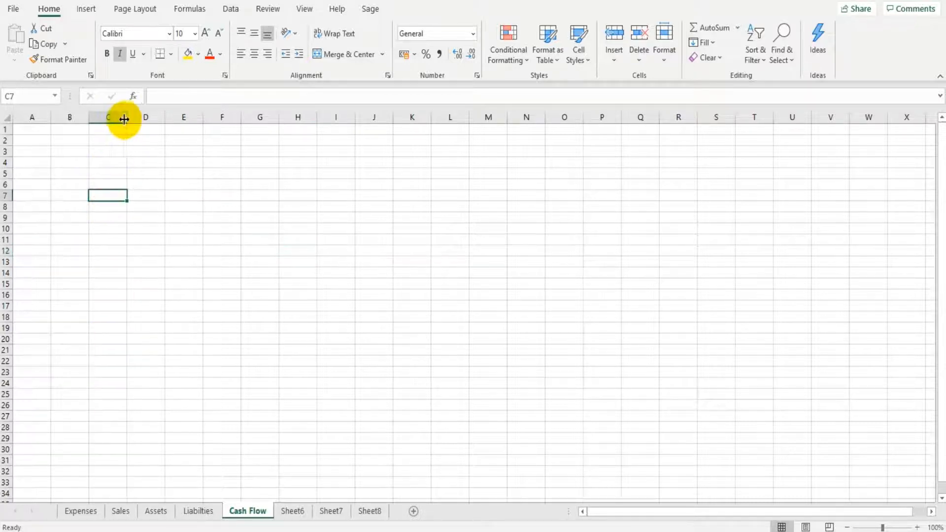
pyautogui.moveTo(127, 118); pyautogui.dragTo(100, 118)
pyautogui.click(134, 242)
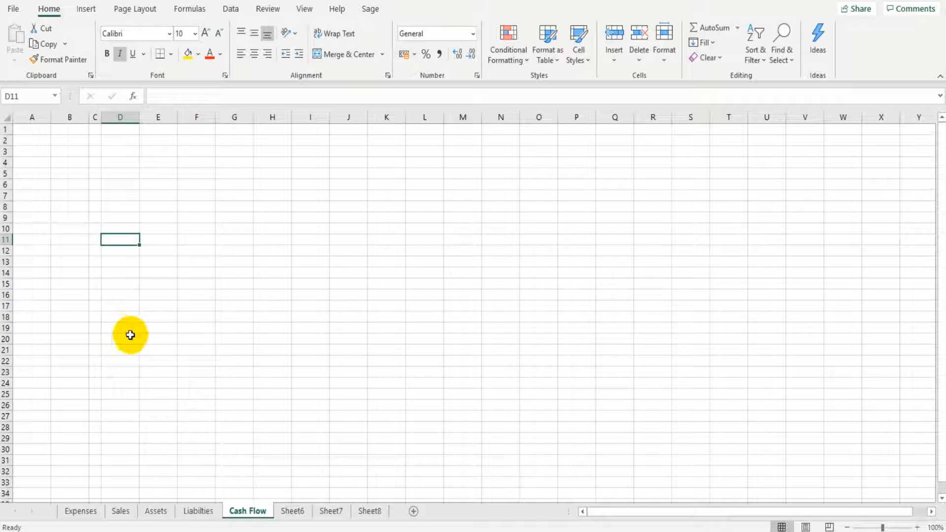
# - Enter the title "The Bookkeeping Master" in A1 of the Cash Flow sheet and make it bold and underlined
pyautogui.click(36, 130)
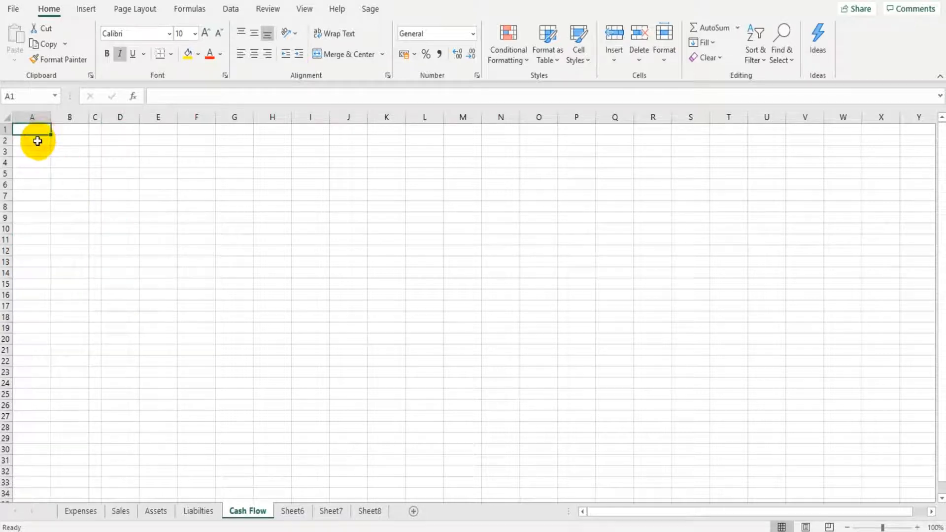
pyautogui.write('The Book')
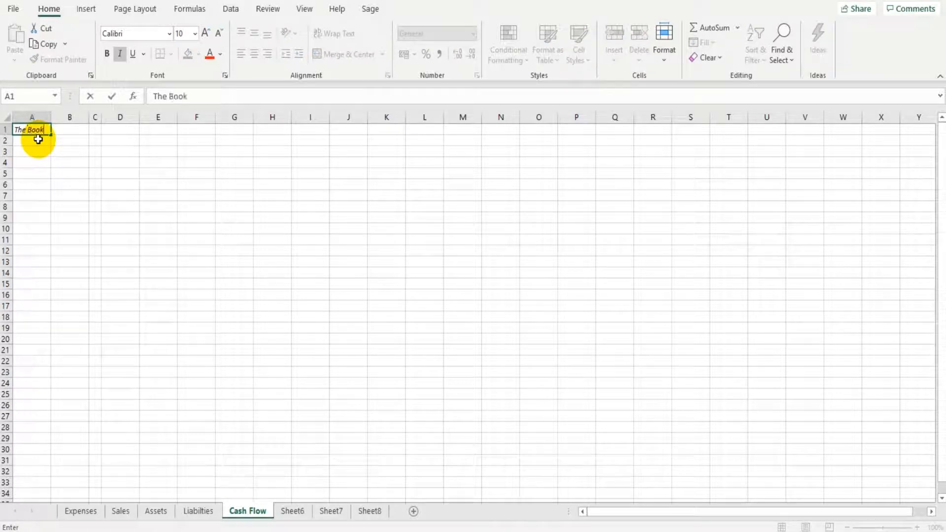
pyautogui.write('keeping Master')
pyautogui.press('Return')
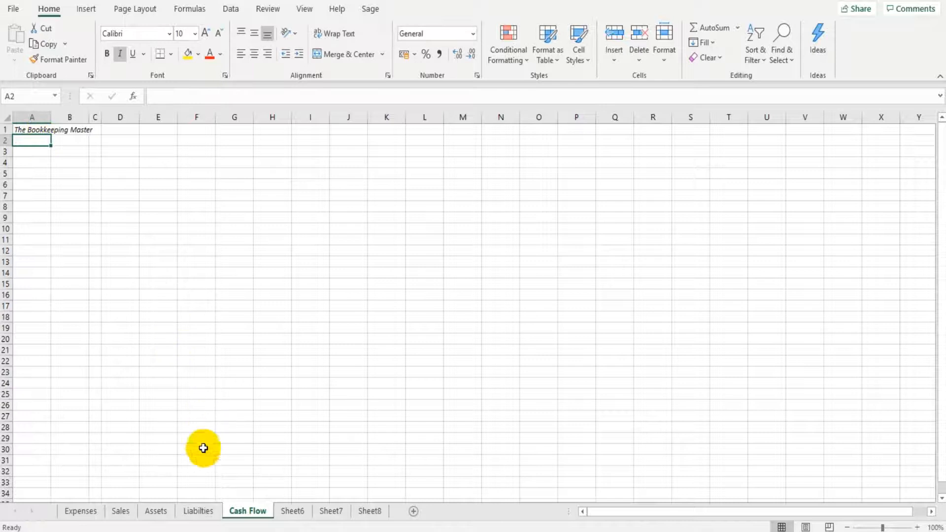
pyautogui.click(199, 511)
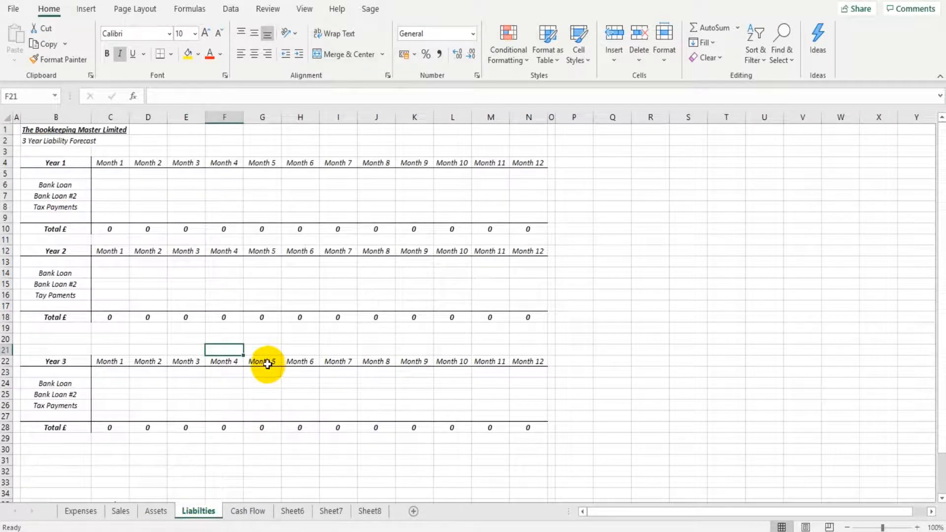
pyautogui.click(246, 511)
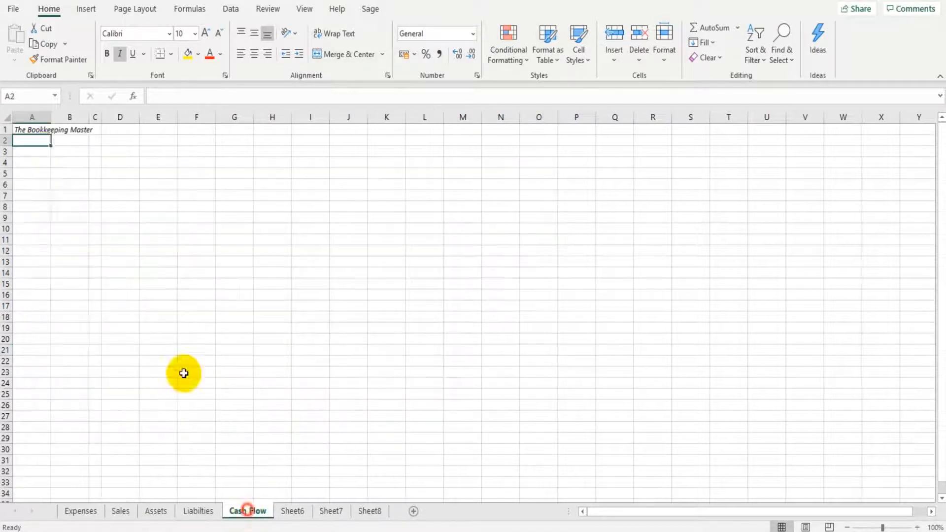
pyautogui.click(40, 130)
pyautogui.click(106, 53)
pyautogui.click(132, 54)
# - Enter the subtitle "Cash Flow Forecast Year 1" in A2
pyautogui.click(42, 141)
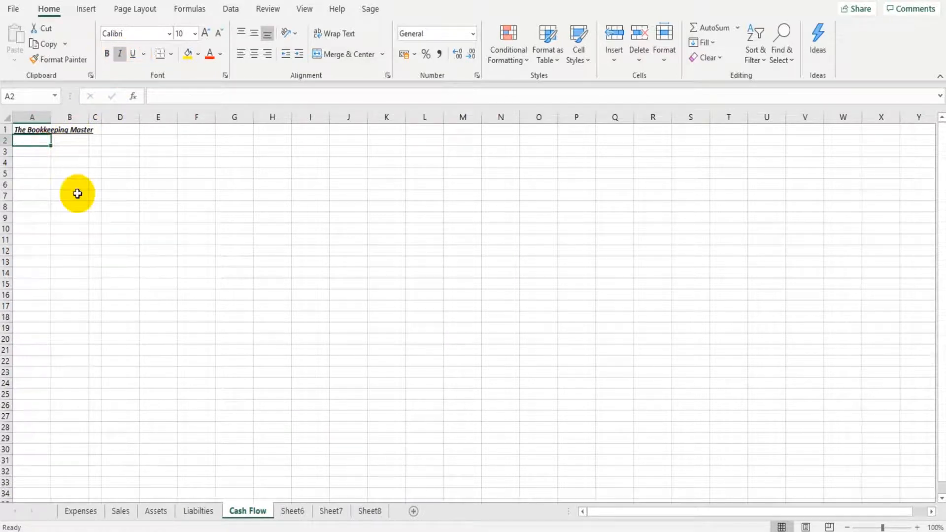
pyautogui.write('Cash Flow Forecast')
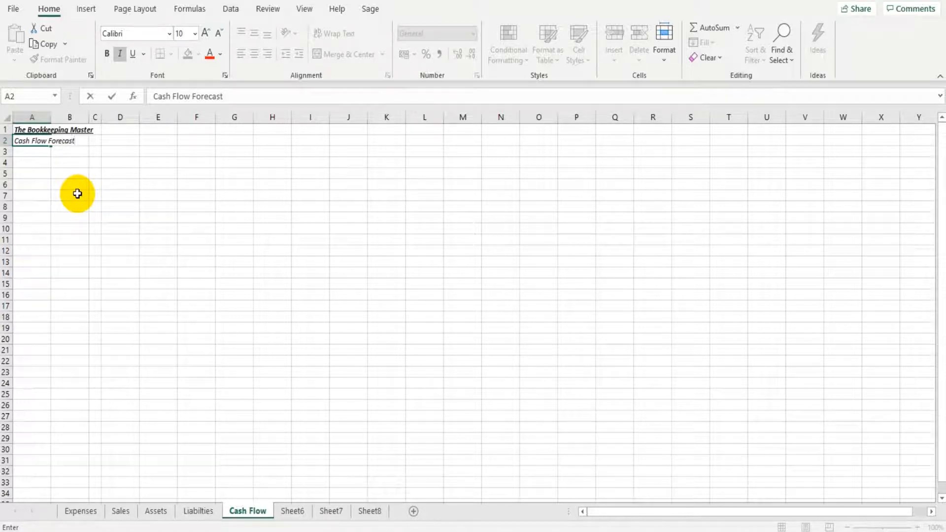
pyautogui.press('Return')
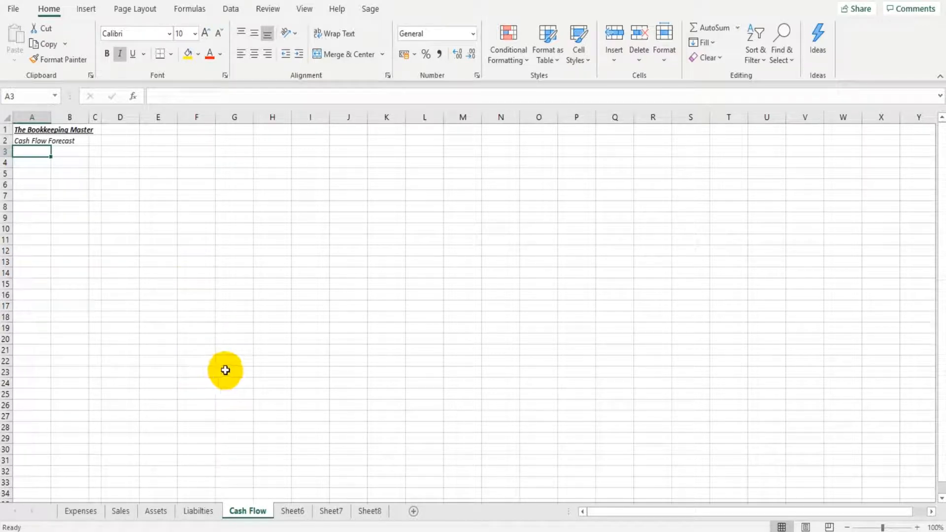
pyautogui.click(34, 141)
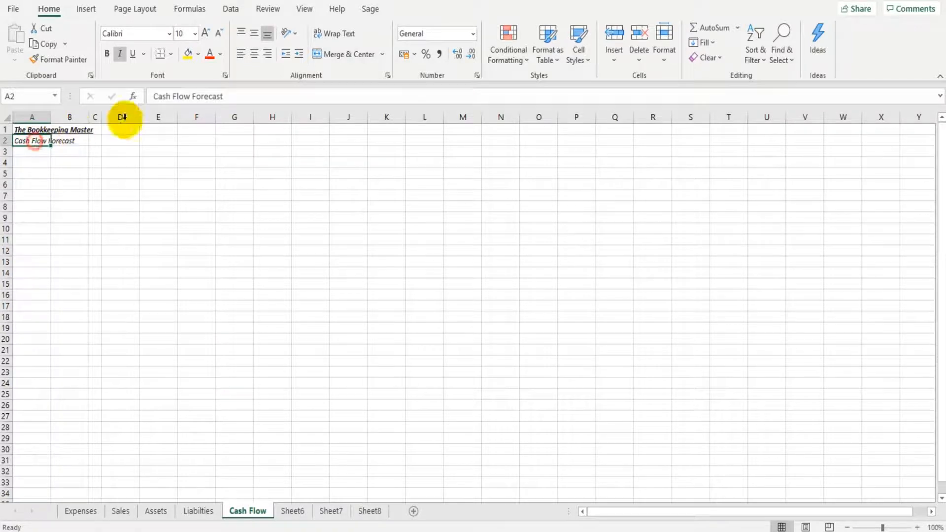
pyautogui.click(236, 96)
pyautogui.write('Year 1')
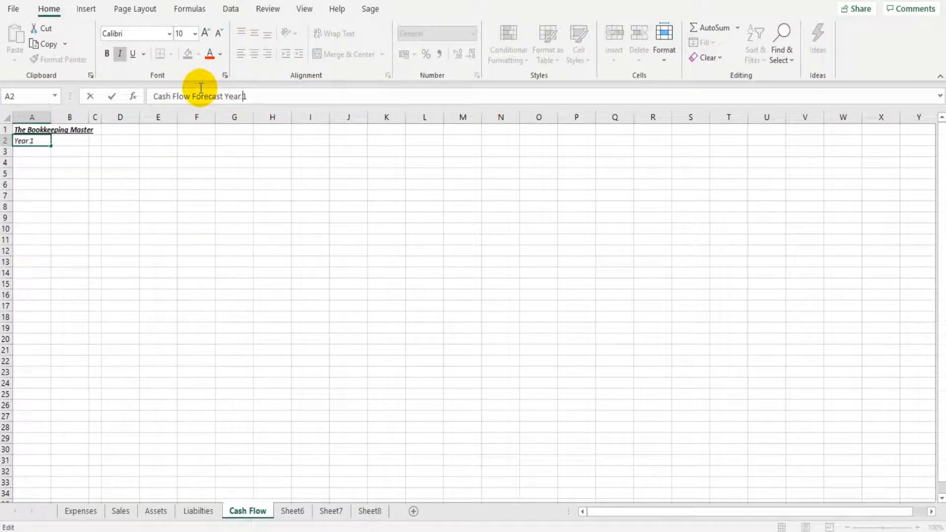
pyautogui.press('Return')
pyautogui.click(168, 252)
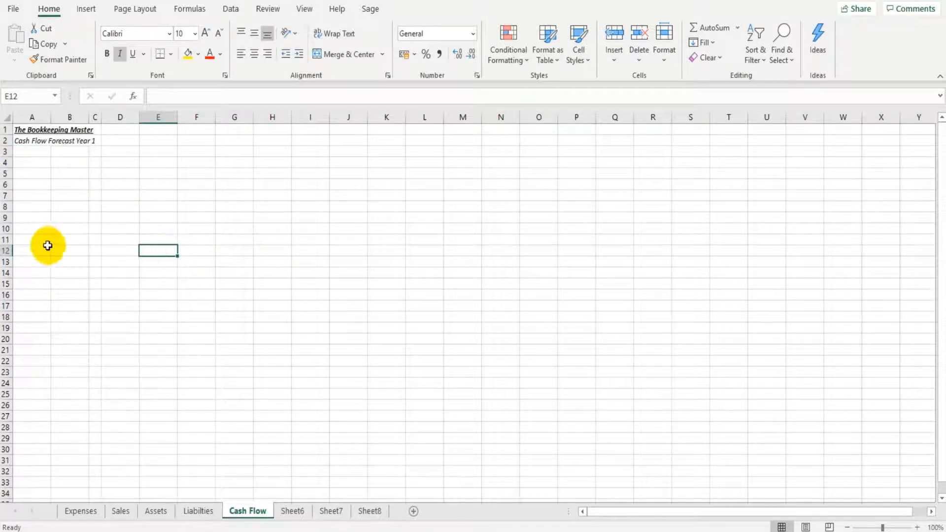
# - Enter the row heading "MONTH" in A10 and make it bold and underlined
pyautogui.click(34, 230)
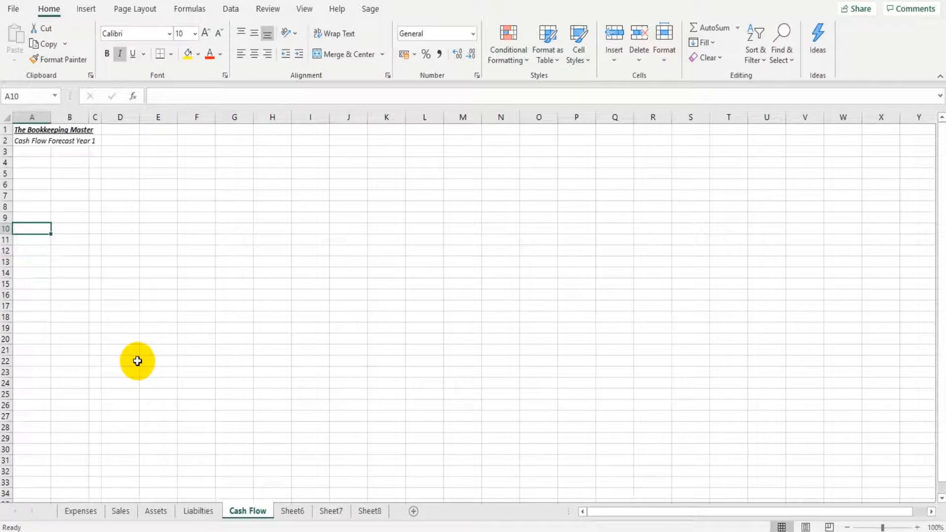
pyautogui.write('MONTH')
pyautogui.press('Return')
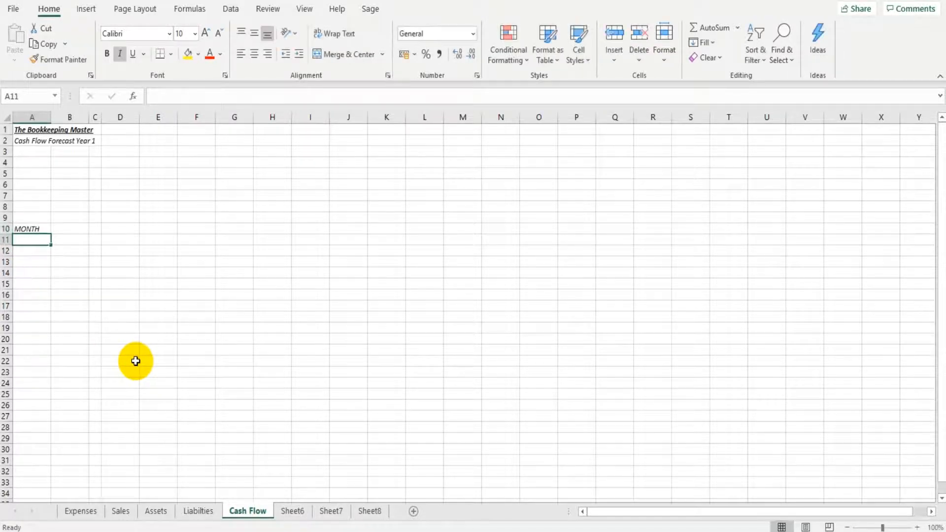
pyautogui.click(30, 229)
pyautogui.click(107, 54)
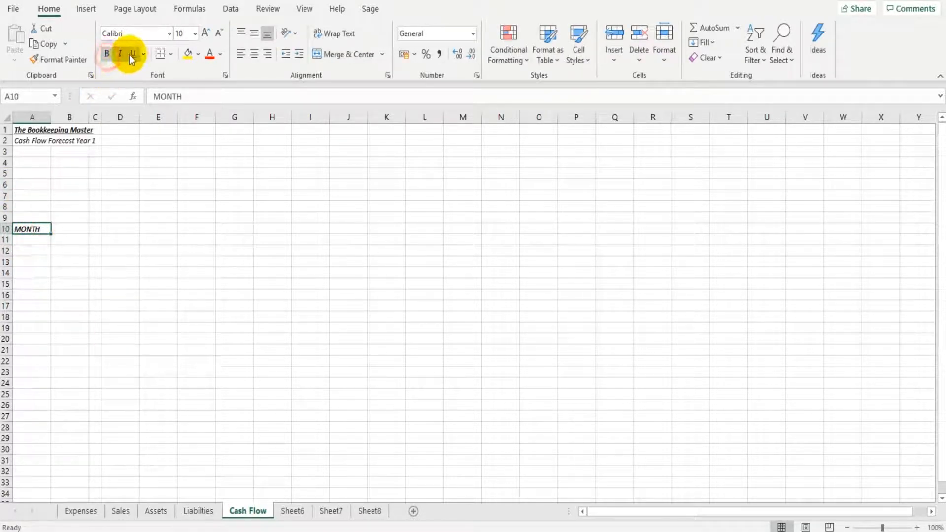
pyautogui.click(132, 54)
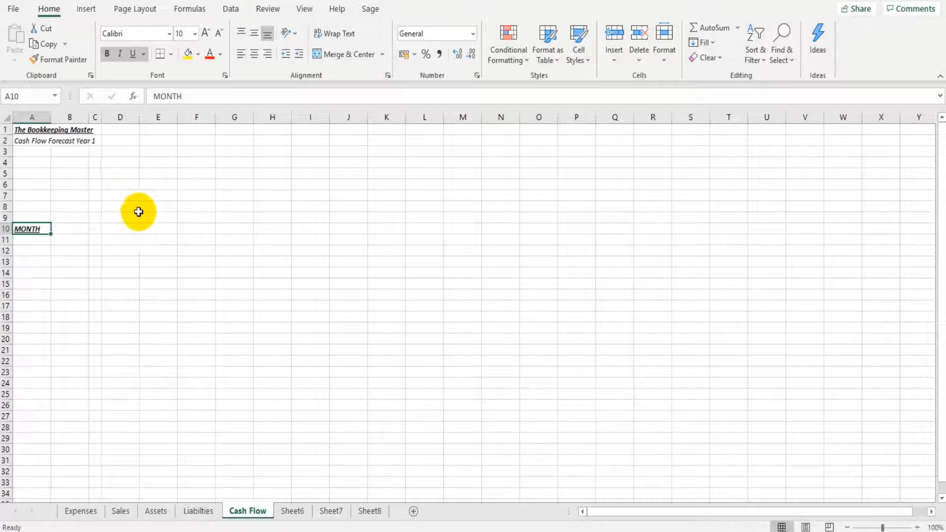
# - Enter the column headings "Month 1", "Month 2" and "Month 3" in D10:F10 of the Cash Flow sheet
pyautogui.click(125, 229)
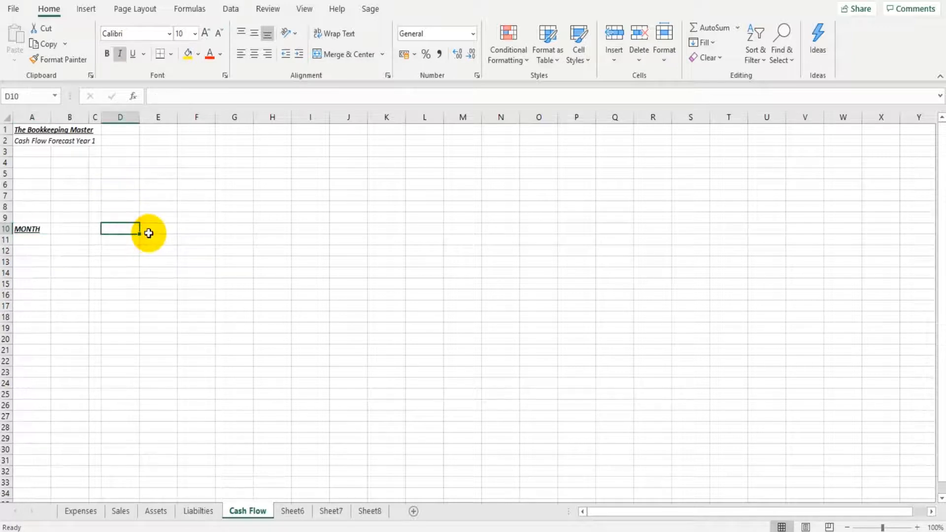
pyautogui.write('Mon')
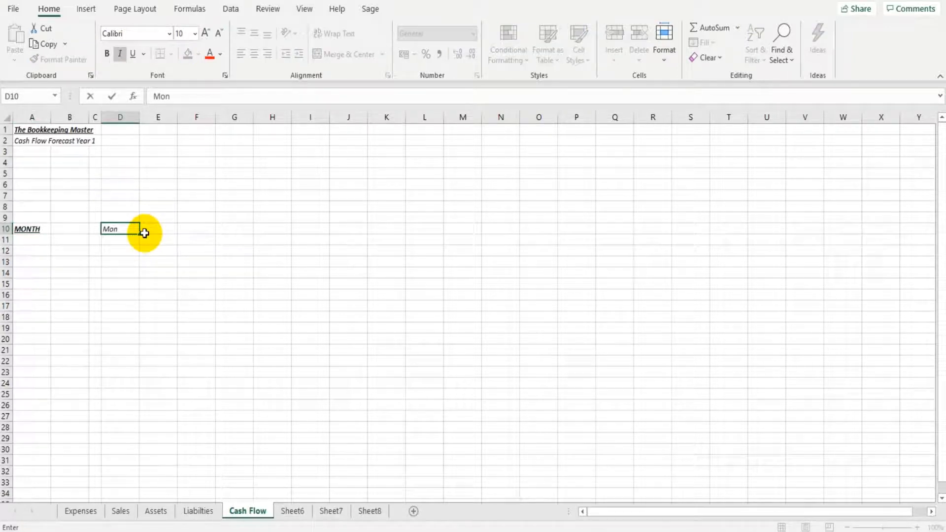
pyautogui.write('th 1')
pyautogui.click(145, 234)
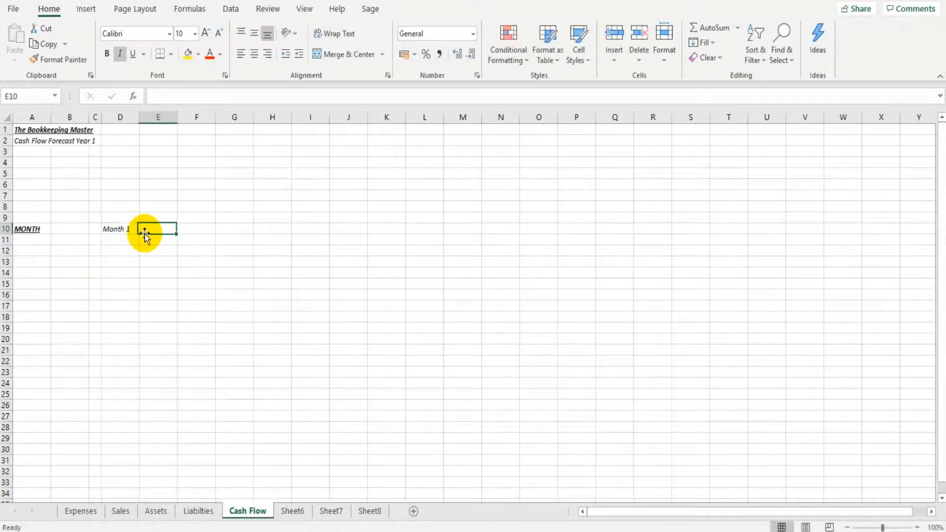
pyautogui.write('Month 2')
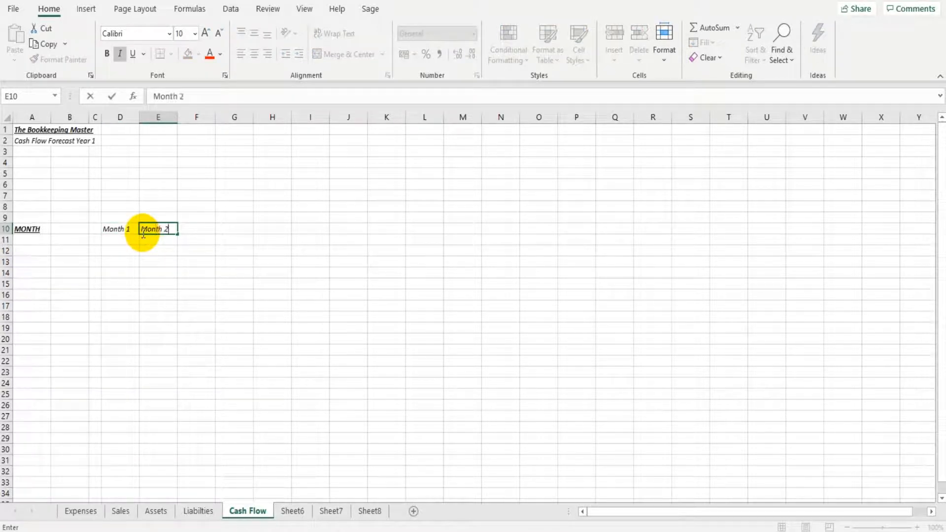
pyautogui.press('Tab')
pyautogui.write('Month')
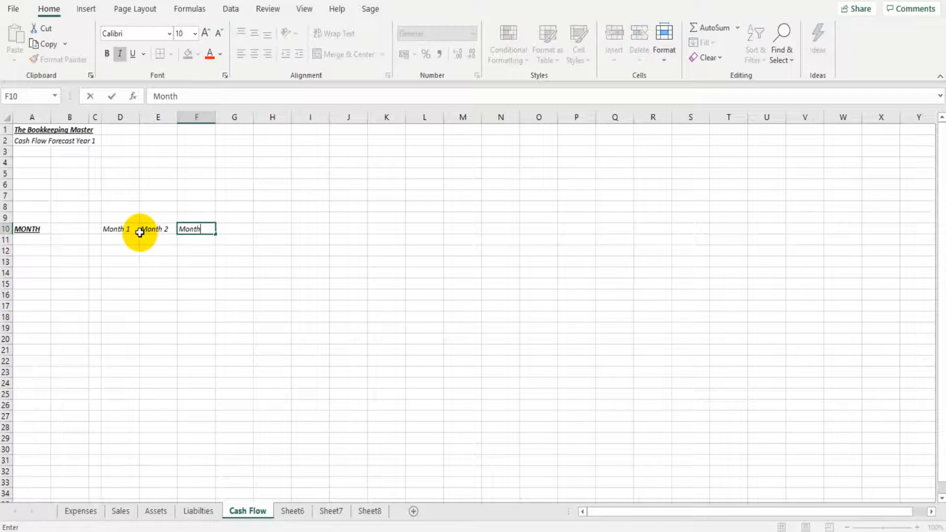
pyautogui.write(' 3')
pyautogui.press('Return')
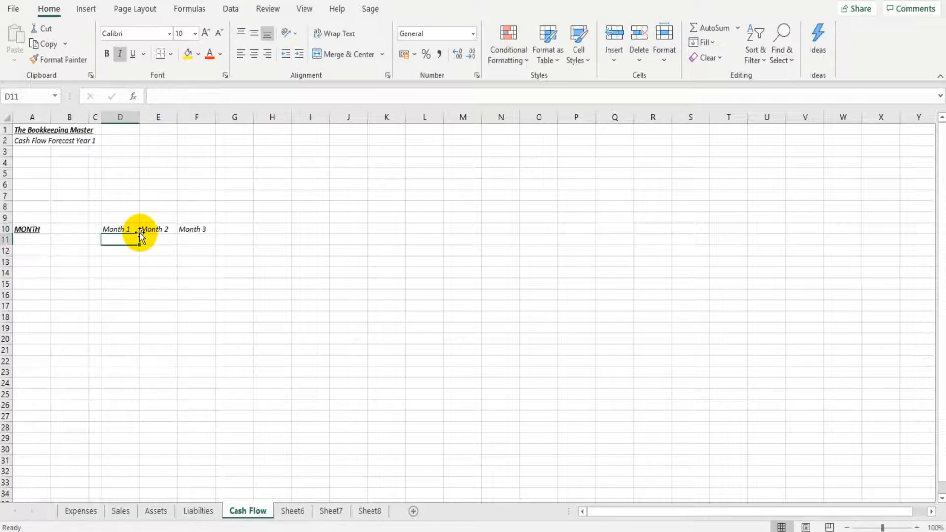
# - Extend the month headings across row 10 through "Month 12" in O10 and center the contents of columns D to P
pyautogui.moveTo(131, 227); pyautogui.dragTo(555, 232)
pyautogui.click(545, 232)
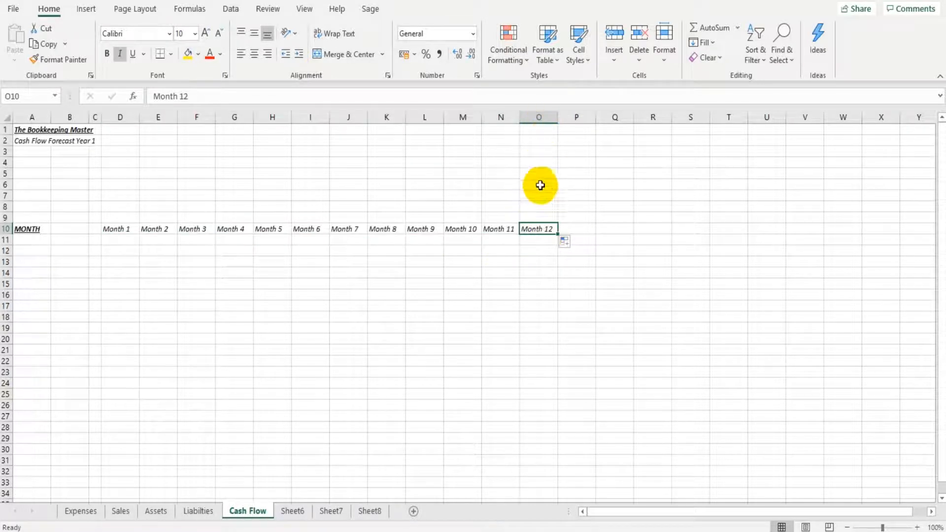
pyautogui.moveTo(130, 127); pyautogui.dragTo(572, 120)
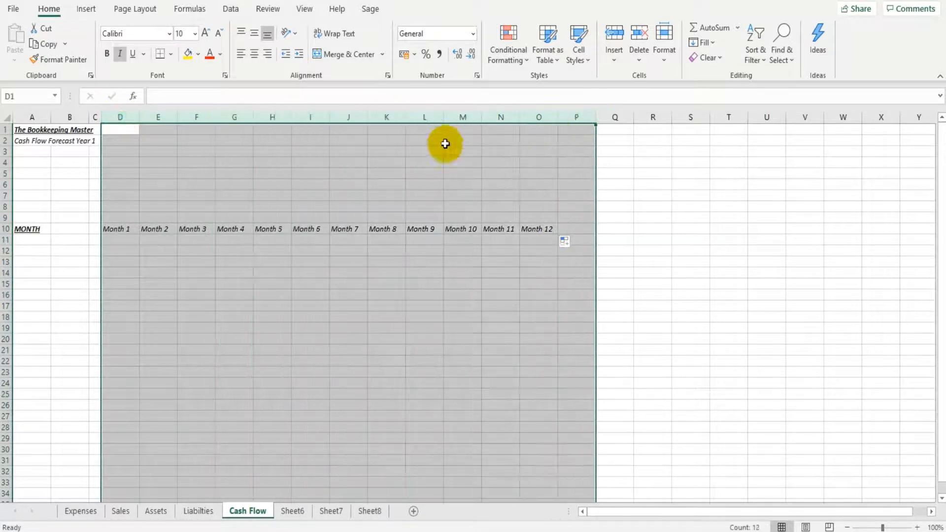
pyautogui.click(255, 58)
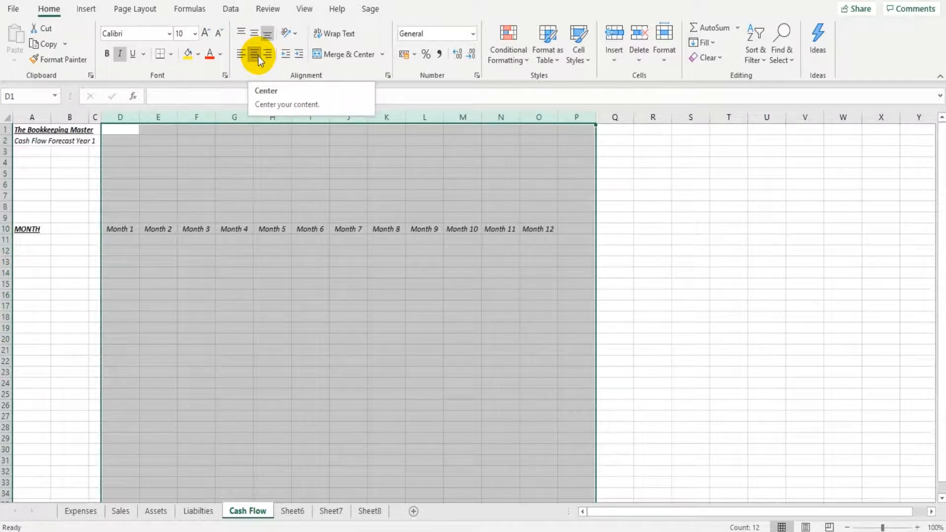
pyautogui.click(256, 208)
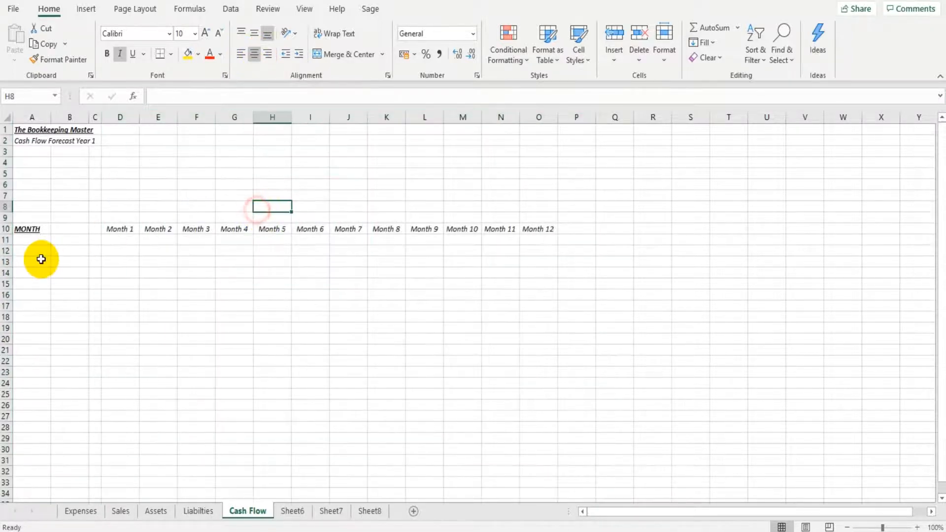
# - Enter the row label "Opening Cash Balance" in A12 and make all of row 12 bold
pyautogui.click(42, 253)
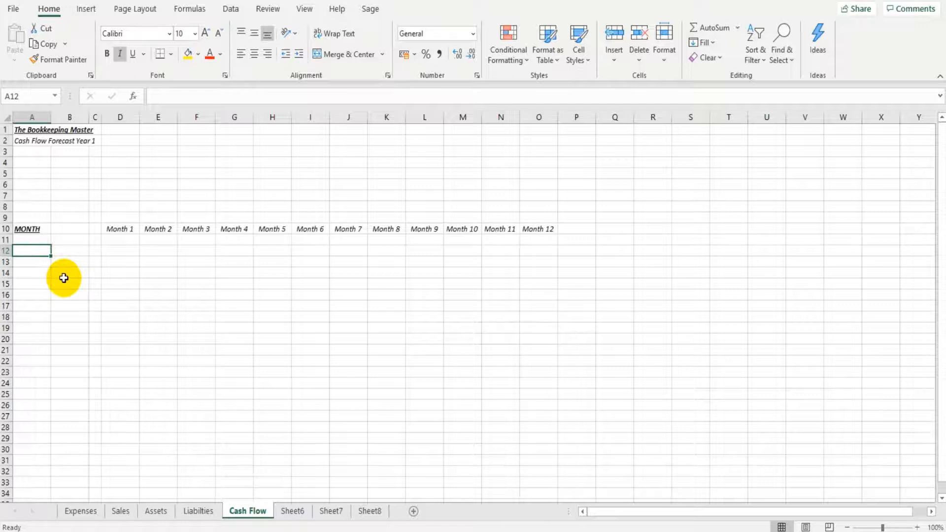
pyautogui.write('Opening Cash Ba')
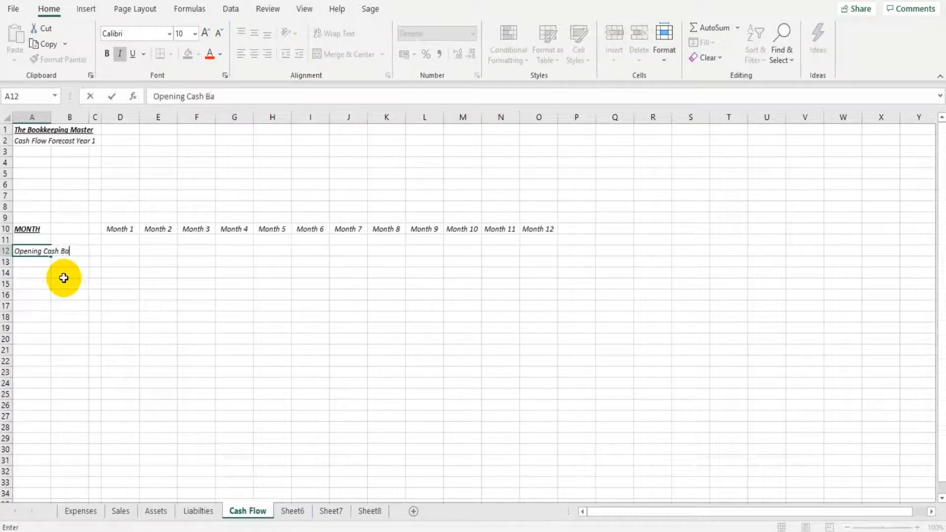
pyautogui.press('Return')
pyautogui.press('Return')
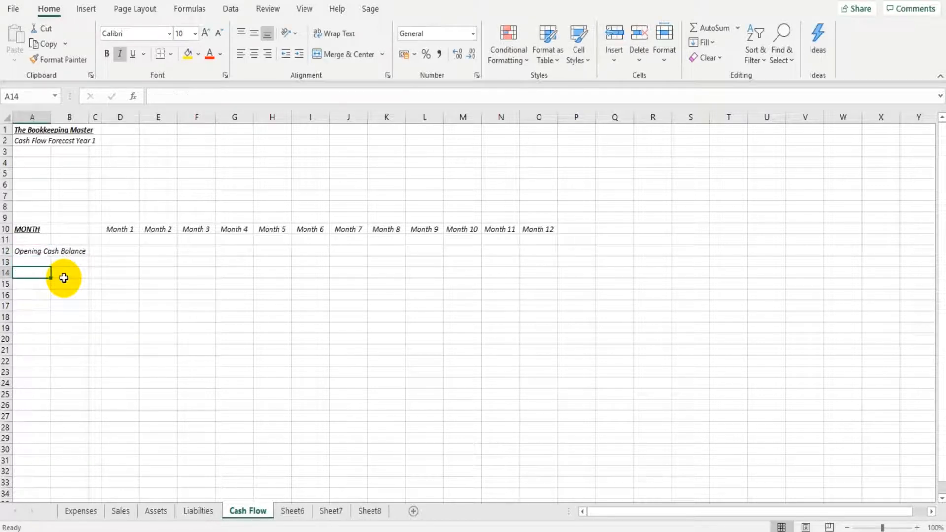
pyautogui.click(6, 251)
pyautogui.click(109, 53)
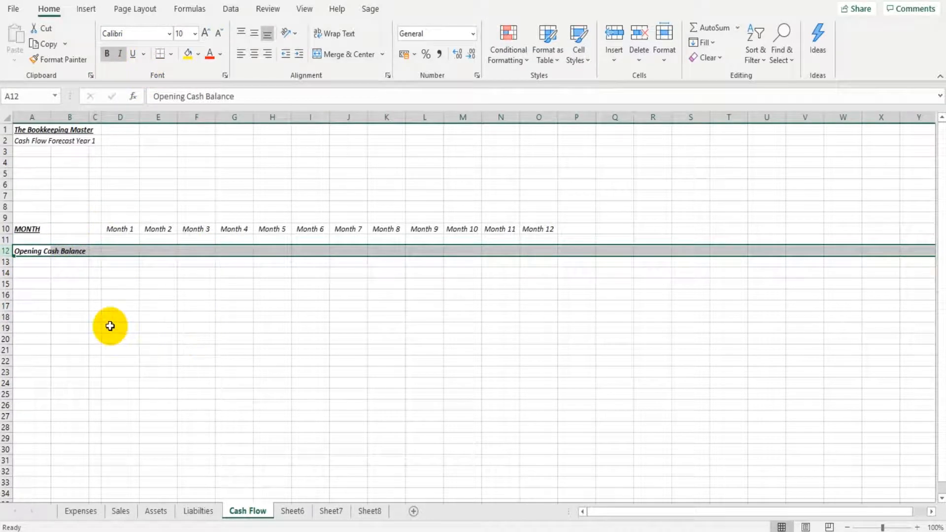
pyautogui.click(93, 265)
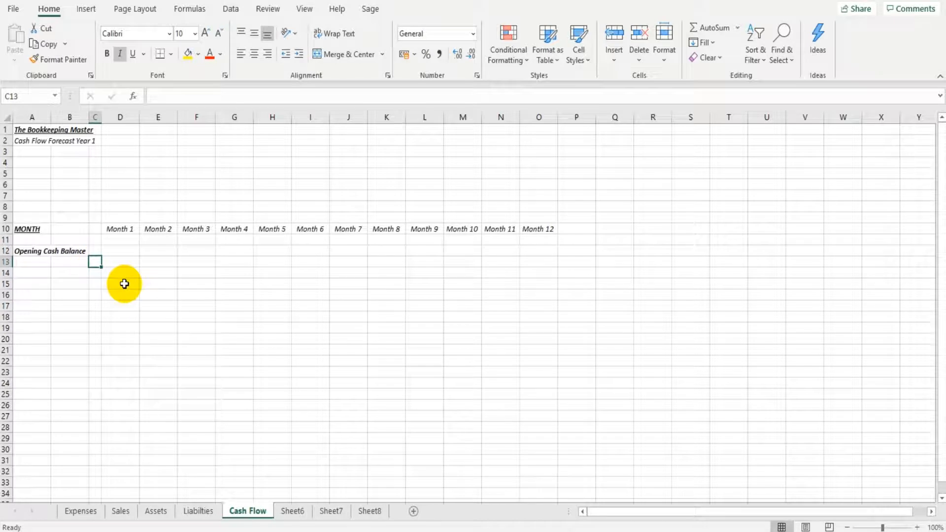
pyautogui.moveTo(55, 249); pyautogui.dragTo(542, 252)
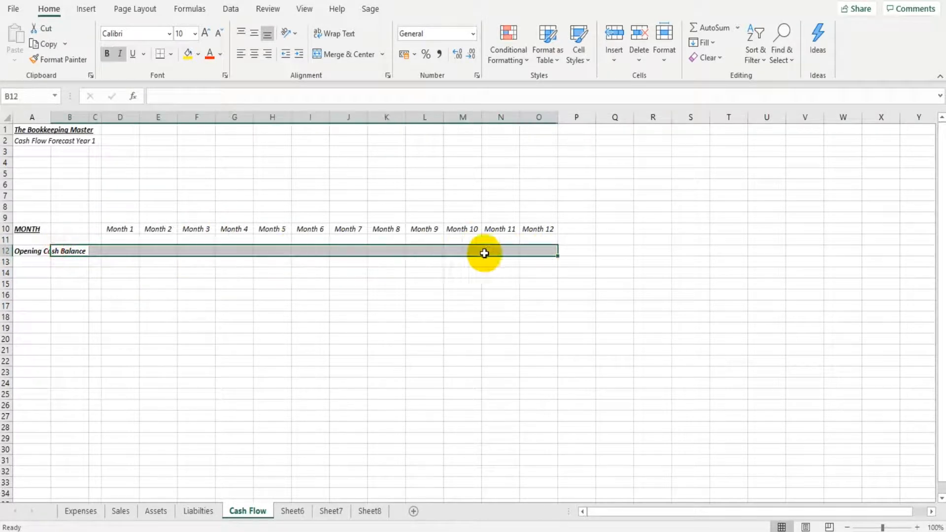
pyautogui.click(316, 321)
# - Enter the income row labels "Sales Money In" in A14 and "Other Money In" in A16
pyautogui.click(34, 274)
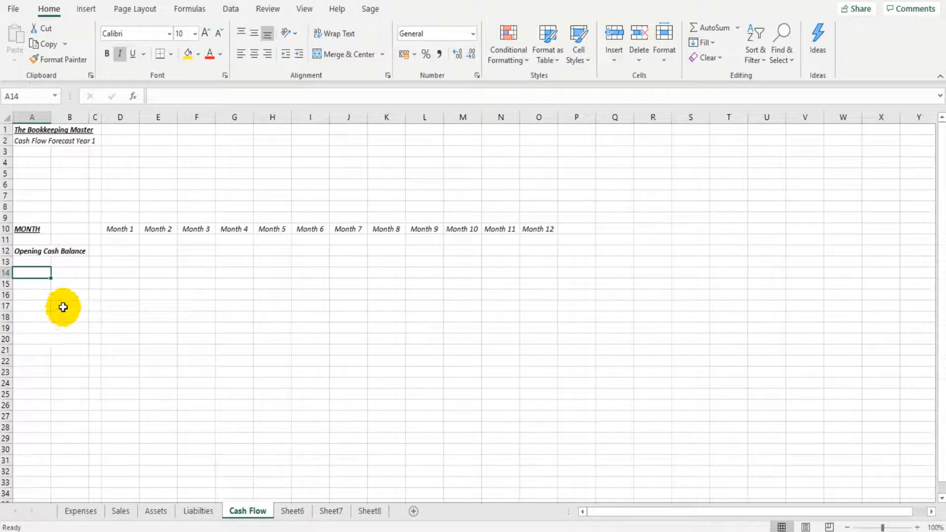
pyautogui.write('Sales Money In')
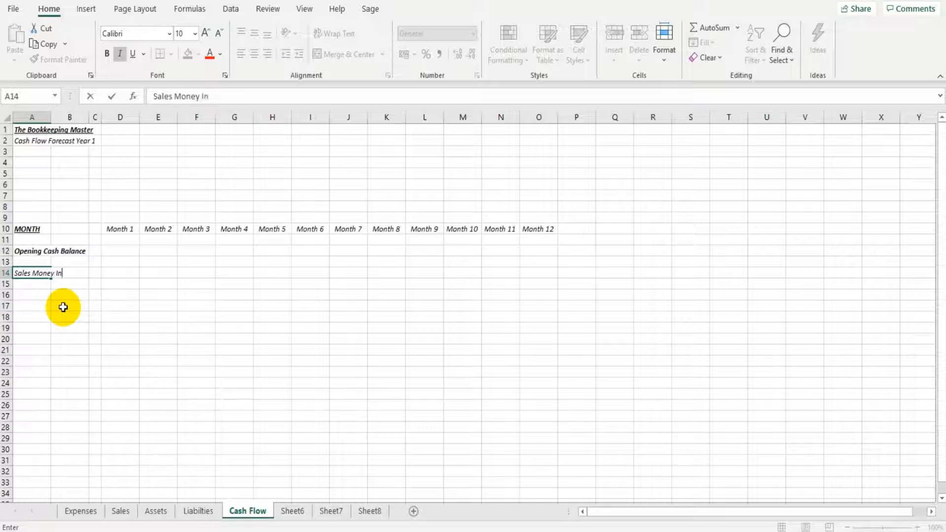
pyautogui.press('Return')
pyautogui.press('Return')
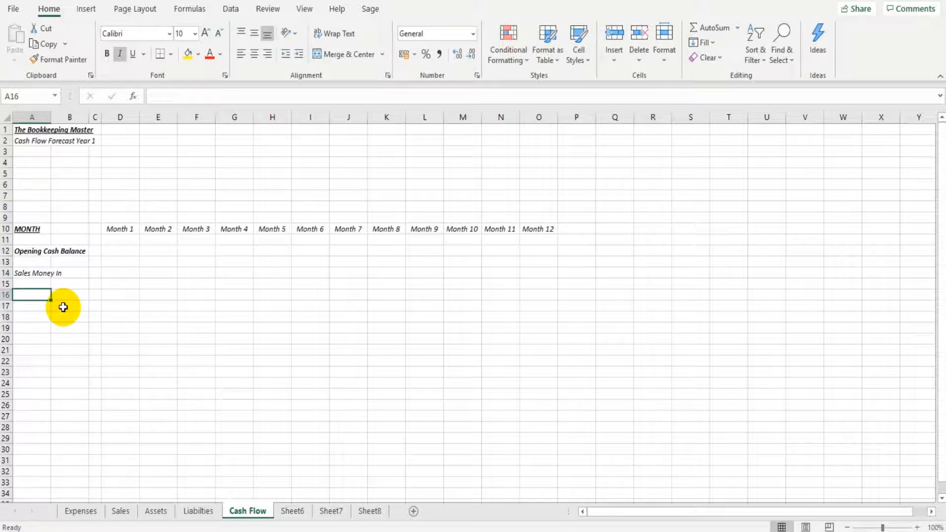
pyautogui.write('Other Money In')
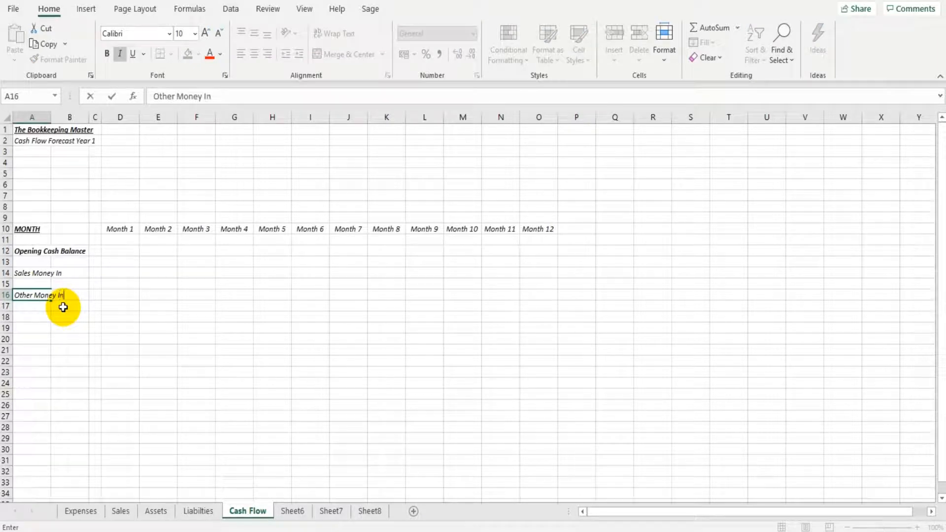
pyautogui.press('Return')
pyautogui.press('Return')
# - Enter the outgoing row labels "Expense Money Out" in A18, "Asset Money Out" in A20 and "Liability Money Out" in A22
pyautogui.write('Expense Money Out')
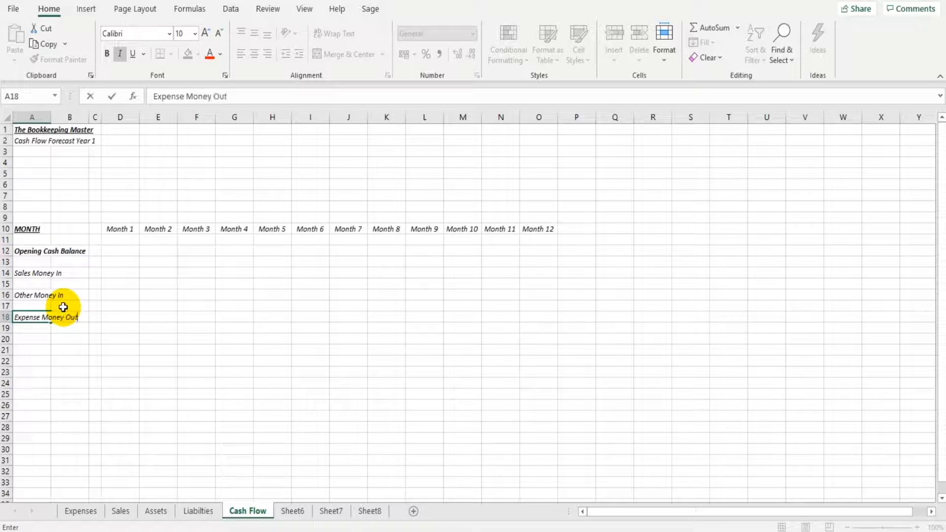
pyautogui.press('Return')
pyautogui.press('Return')
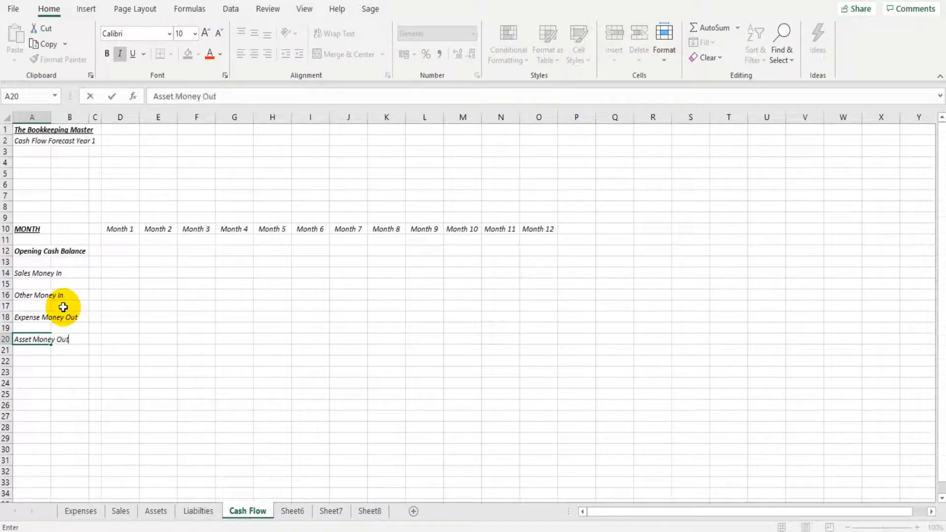
pyautogui.press('Return')
pyautogui.press('Return')
pyautogui.write('Liability Money O')
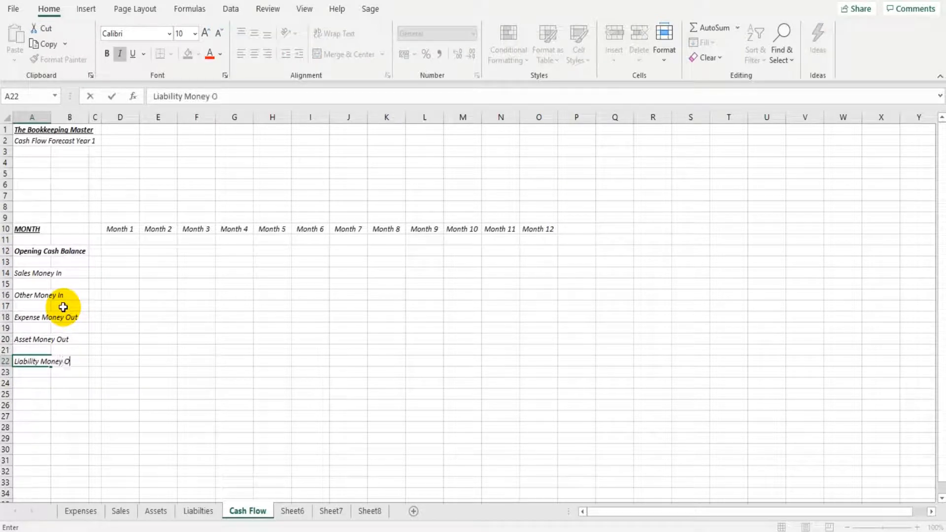
pyautogui.press('Return')
pyautogui.press('Return')
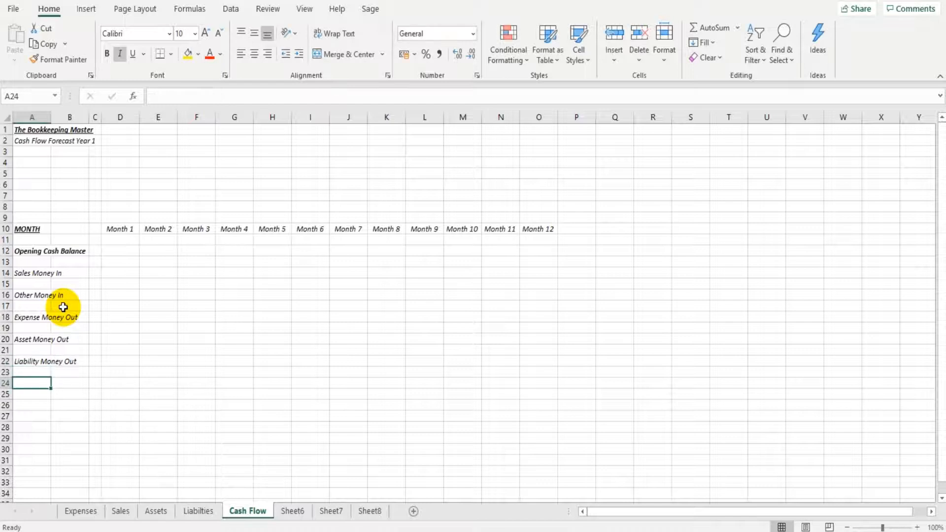
pyautogui.click(29, 273)
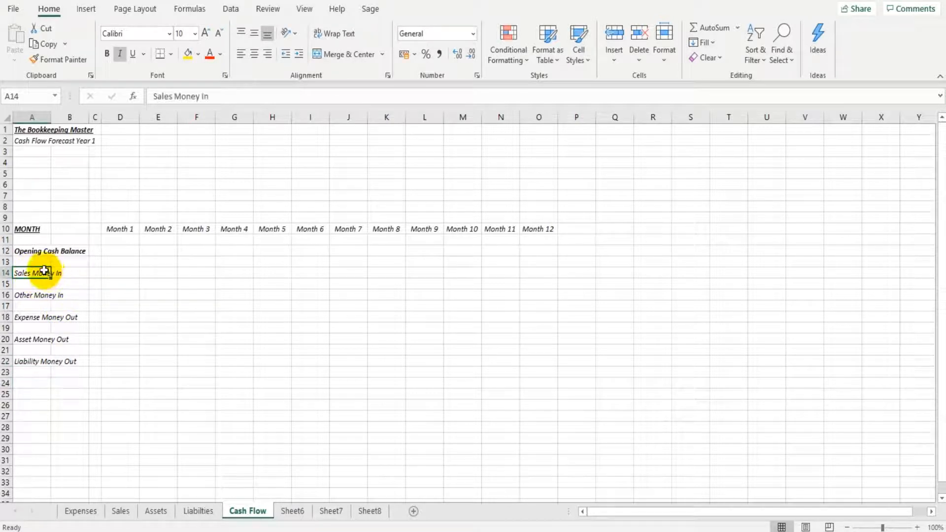
pyautogui.click(34, 296)
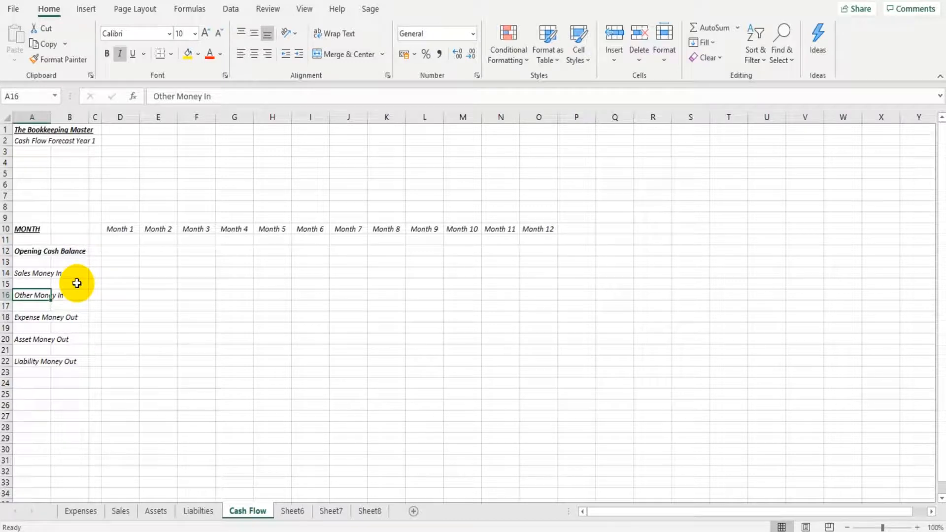
pyautogui.click(33, 315)
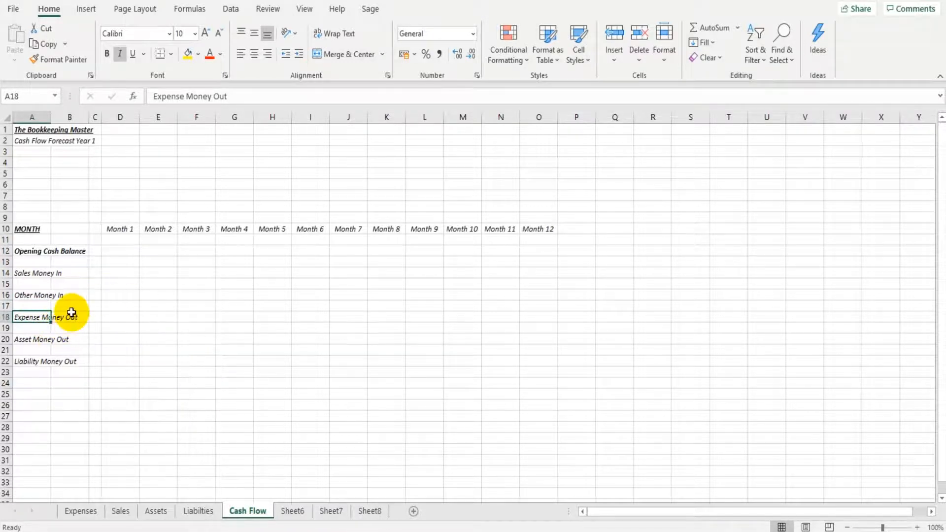
pyautogui.click(36, 339)
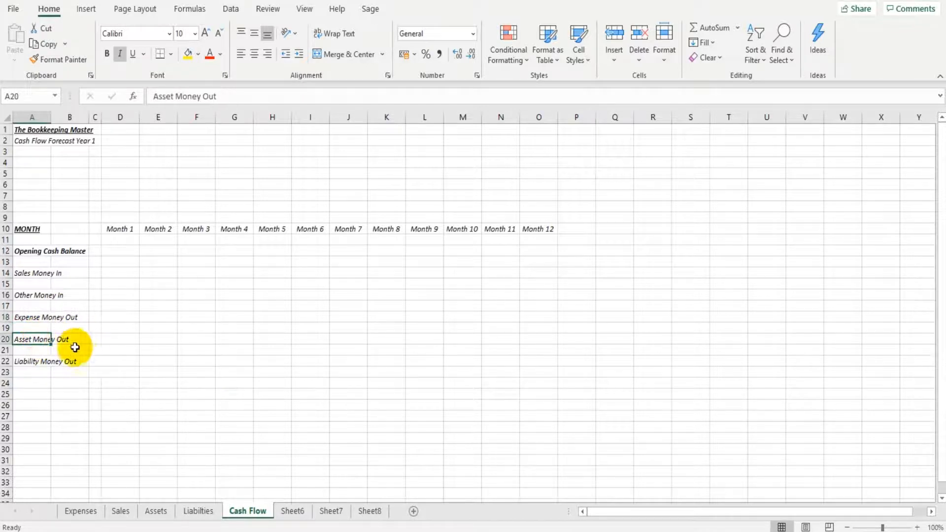
pyautogui.click(39, 361)
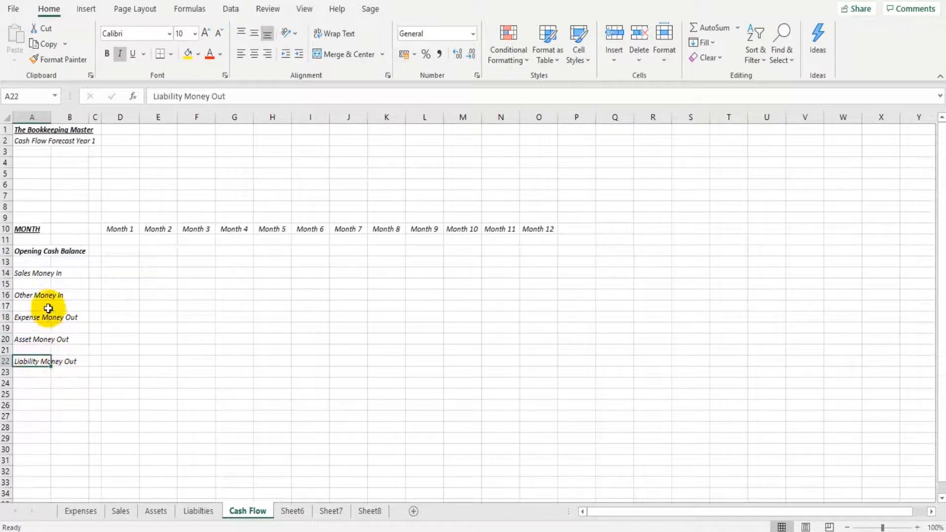
pyautogui.moveTo(40, 273); pyautogui.dragTo(36, 359)
pyautogui.moveTo(36, 296); pyautogui.dragTo(90, 301)
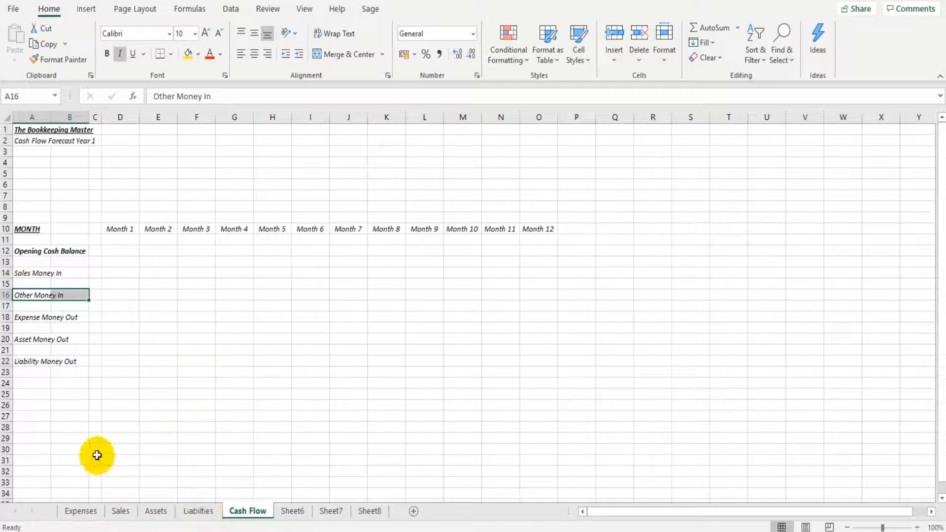
# - Enter the total row labels "Total Money In" in A24 and "Total Money Out" in A26
pyautogui.click(46, 382)
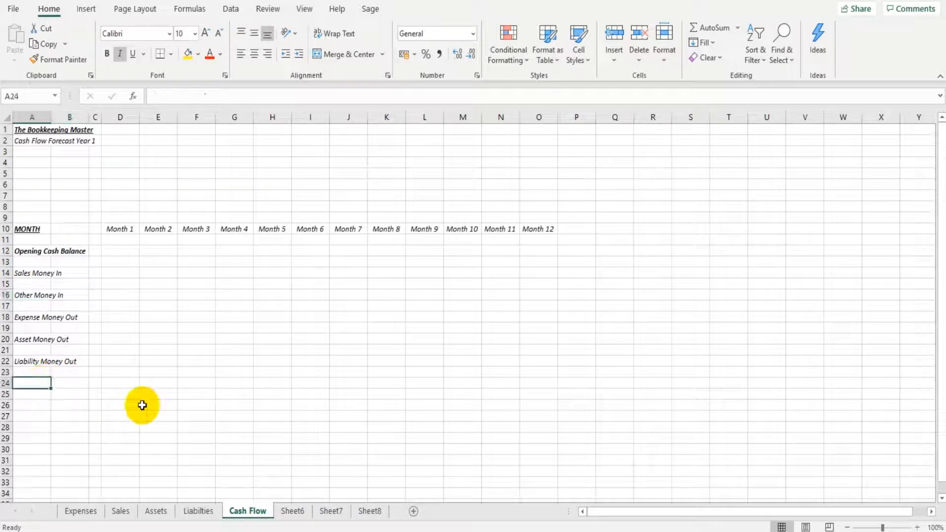
pyautogui.write('W')
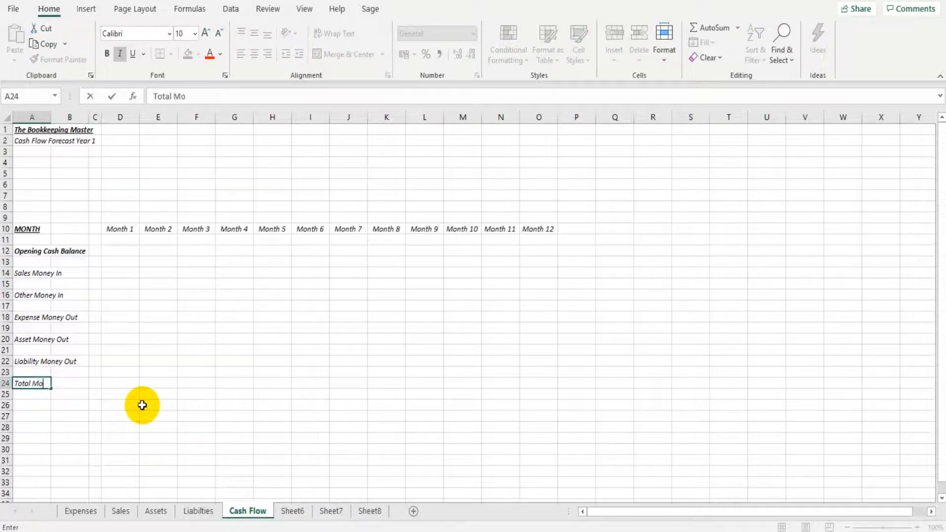
pyautogui.write('otal Money In')
pyautogui.press('Return')
pyautogui.press('Return')
pyautogui.write('Total Money')
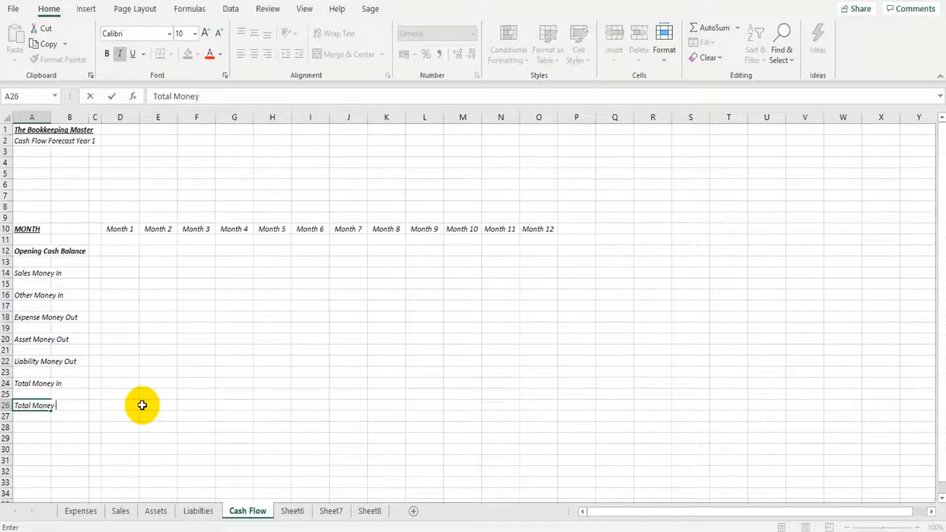
pyautogui.press('Return')
pyautogui.press('Return')
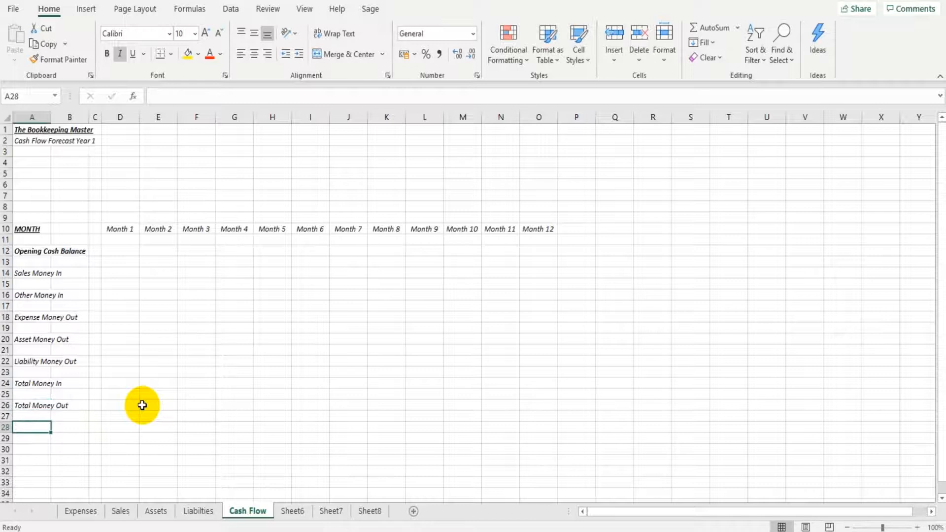
# - Enter the row label "CLOSING CASH BALANCE" in A28 and make all of row 28 bold
pyautogui.write('CLOSING CASH BALANCE')
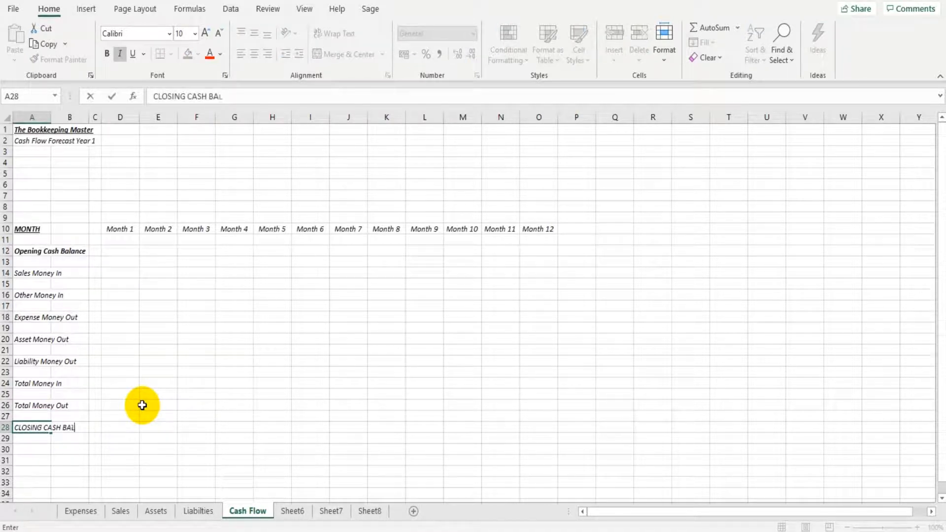
pyautogui.click(6, 427)
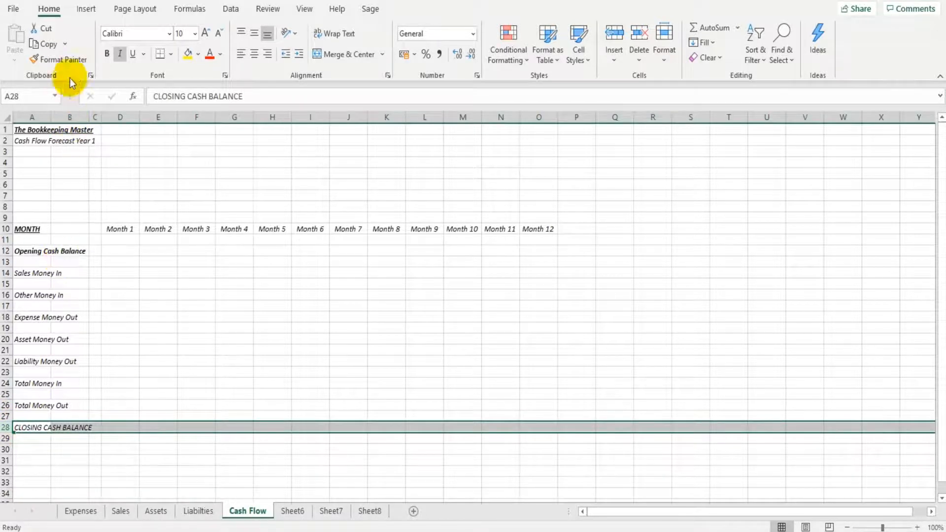
pyautogui.click(106, 54)
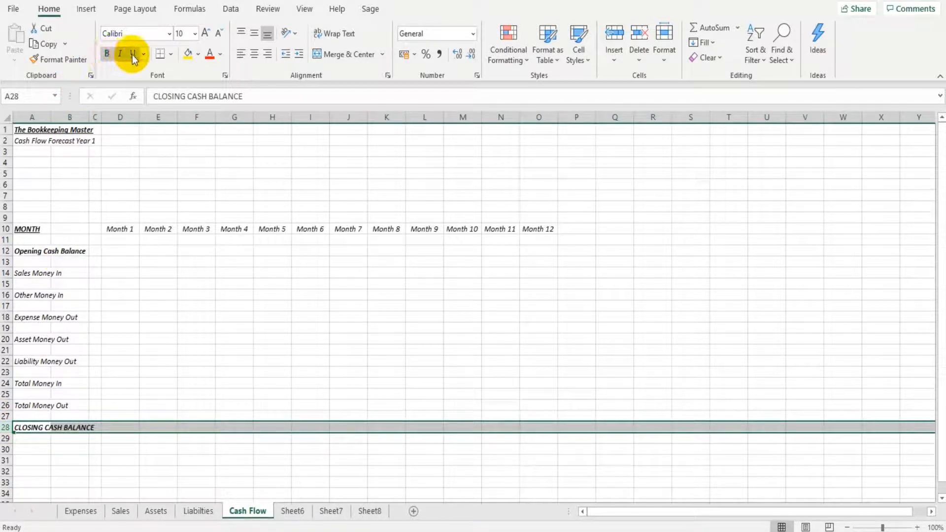
# - Add thin solid top and bottom borders to the closing balance cells D28:O28
pyautogui.click(60, 427)
pyautogui.moveTo(117, 428); pyautogui.dragTo(549, 426)
pyautogui.rightClick(527, 432)
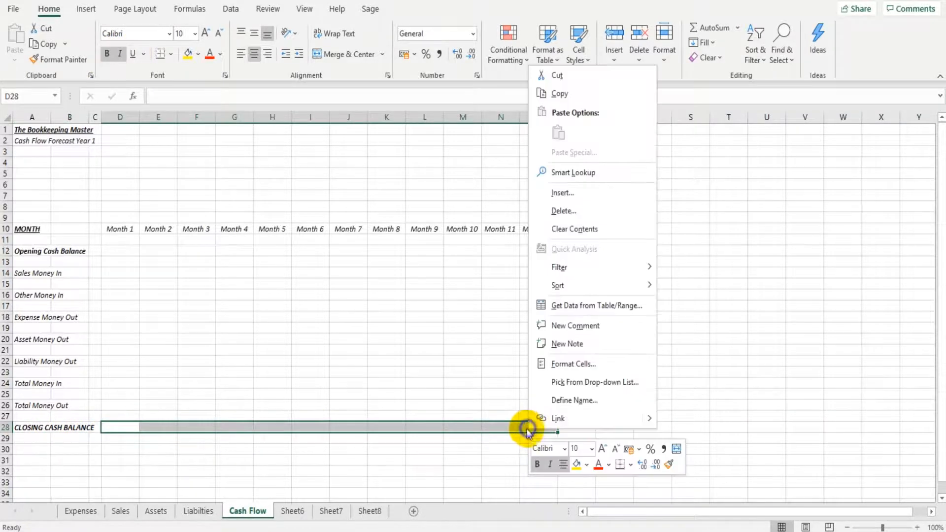
pyautogui.click(572, 364)
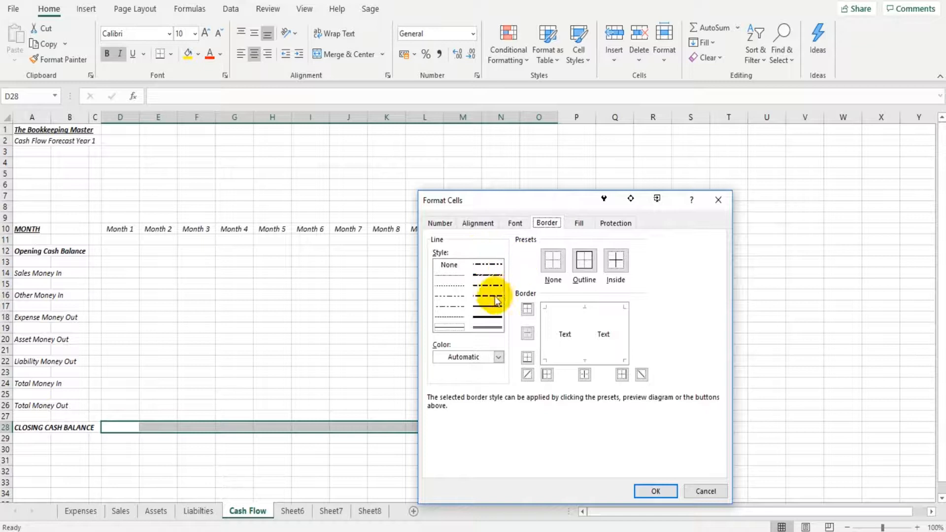
pyautogui.click(450, 327)
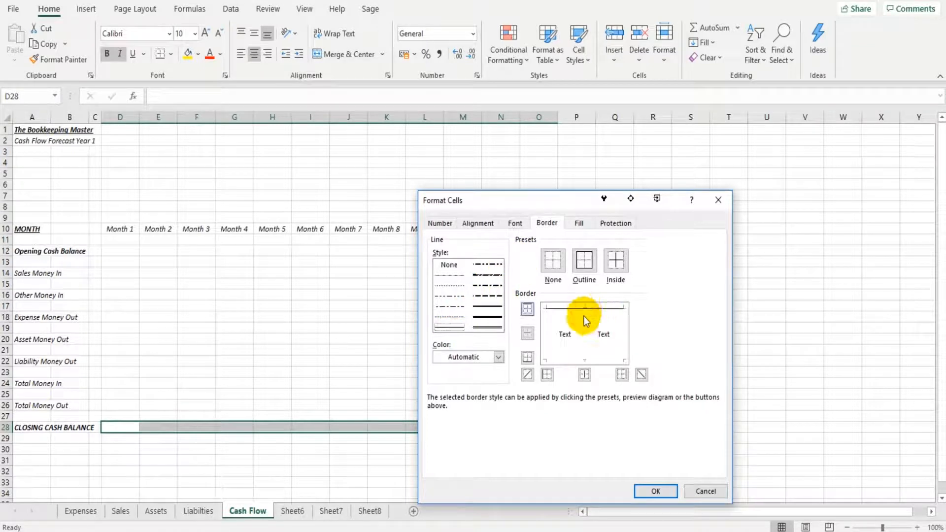
pyautogui.click(572, 362)
pyautogui.click(657, 490)
pyautogui.click(327, 298)
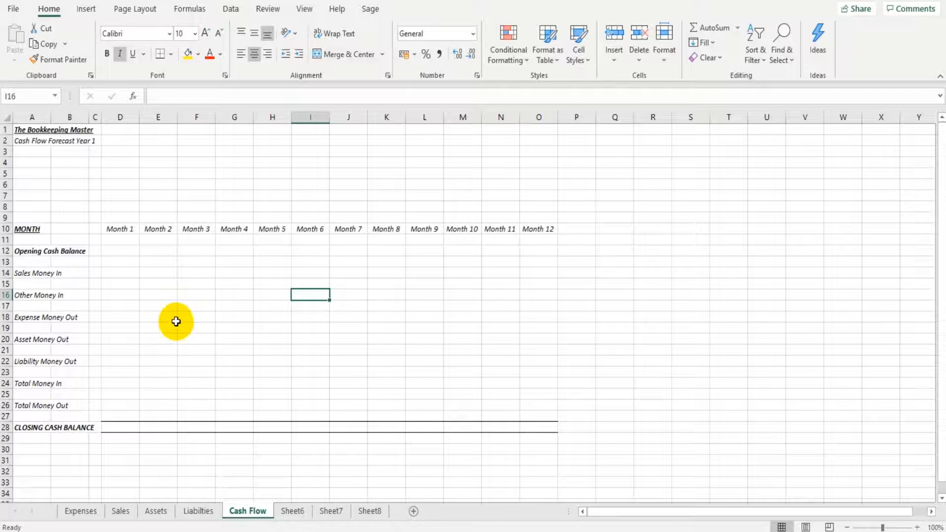
# - Look through the Expenses, Sales, Assets and Liabilities sheets and return to the Cash Flow sheet
pyautogui.click(88, 512)
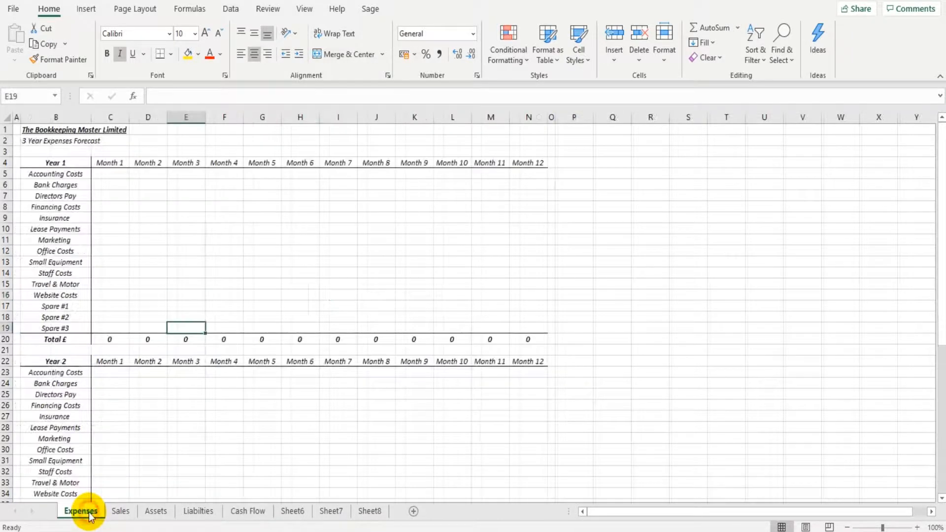
pyautogui.click(118, 512)
pyautogui.click(154, 513)
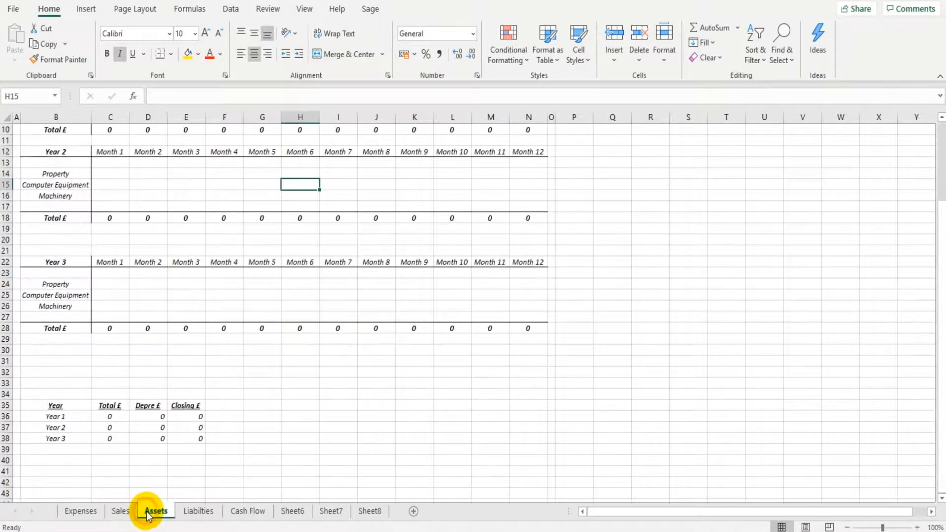
pyautogui.click(185, 512)
pyautogui.click(247, 512)
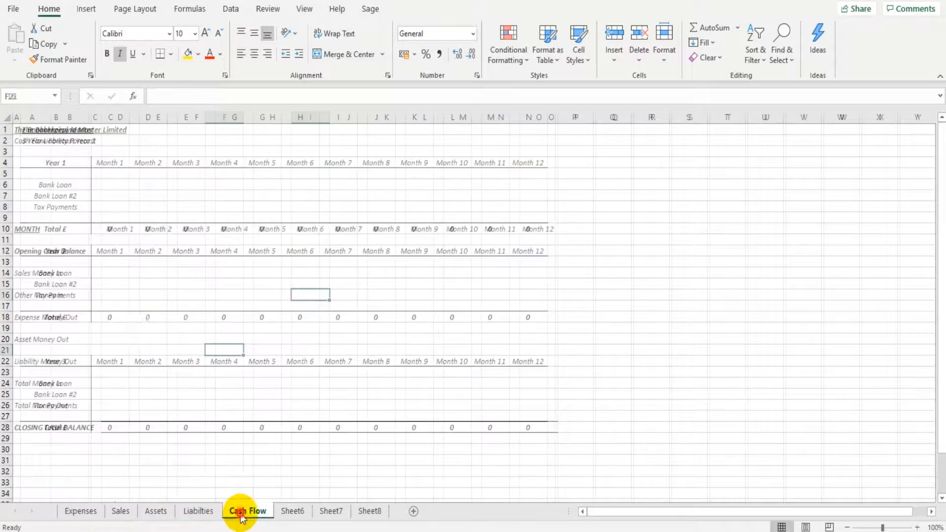
# - Format D12:O28 as Currency with 2 decimal places and no currency symbol
pyautogui.click(122, 249)
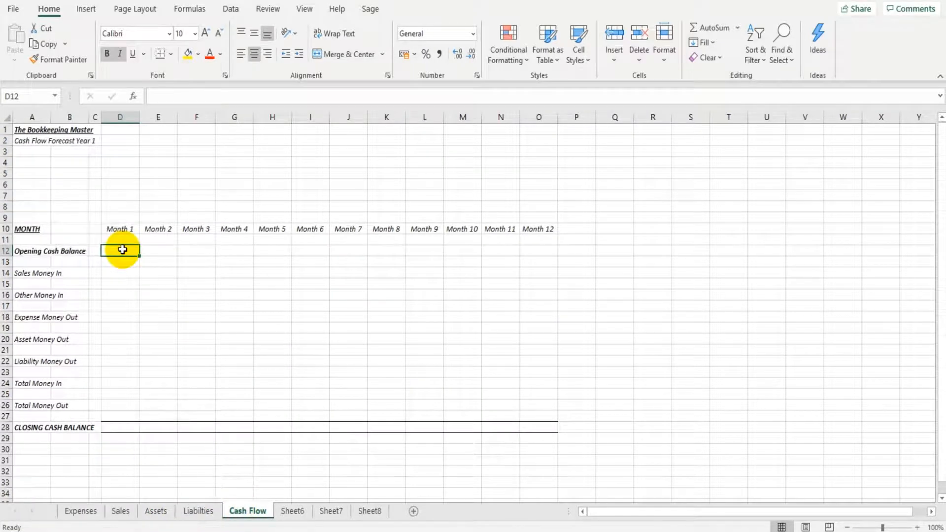
pyautogui.moveTo(121, 249); pyautogui.dragTo(540, 427)
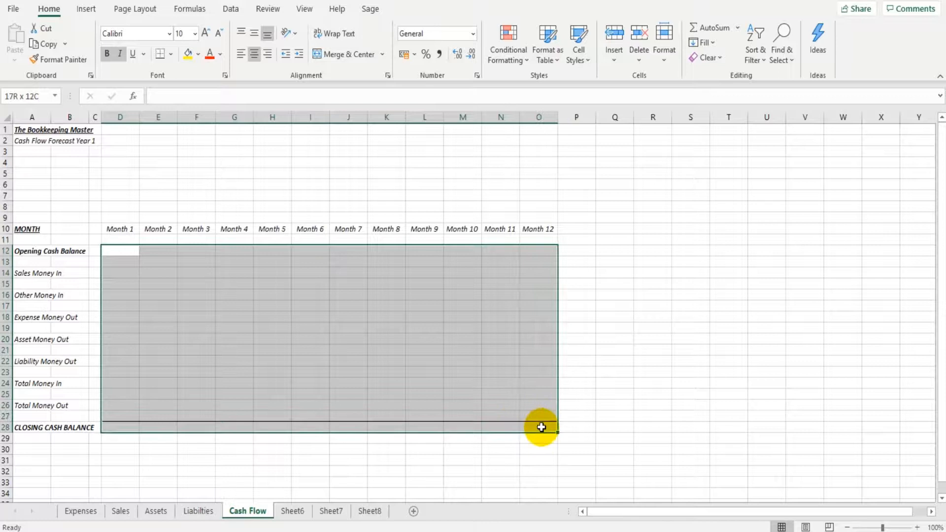
pyautogui.rightClick(219, 286)
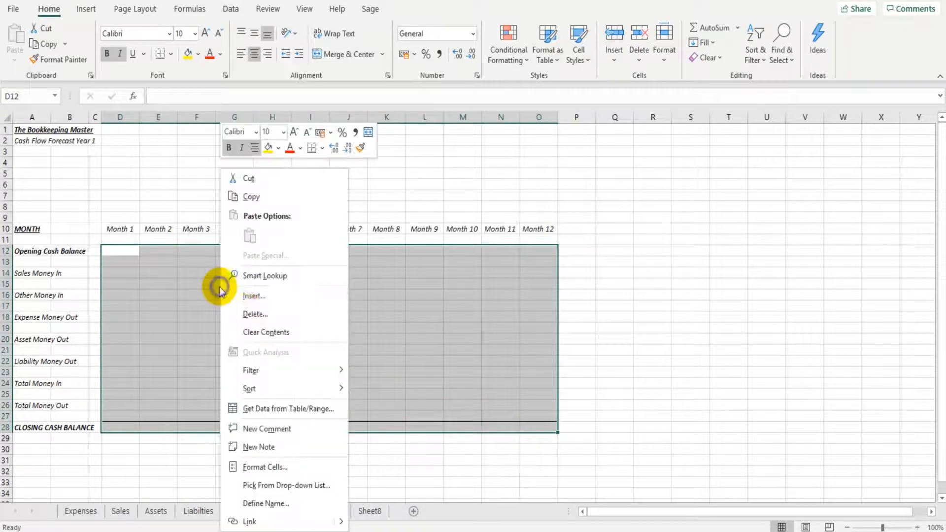
pyautogui.click(277, 471)
pyautogui.click(140, 249)
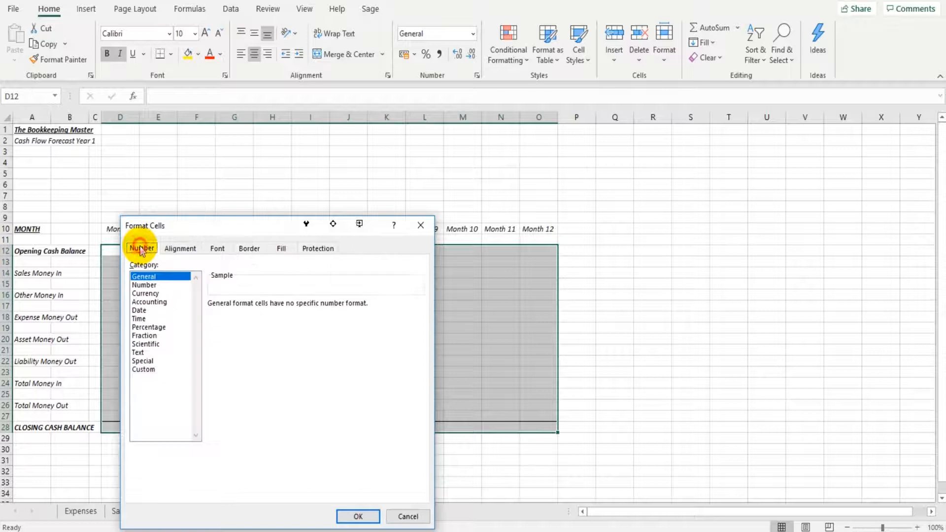
pyautogui.click(154, 294)
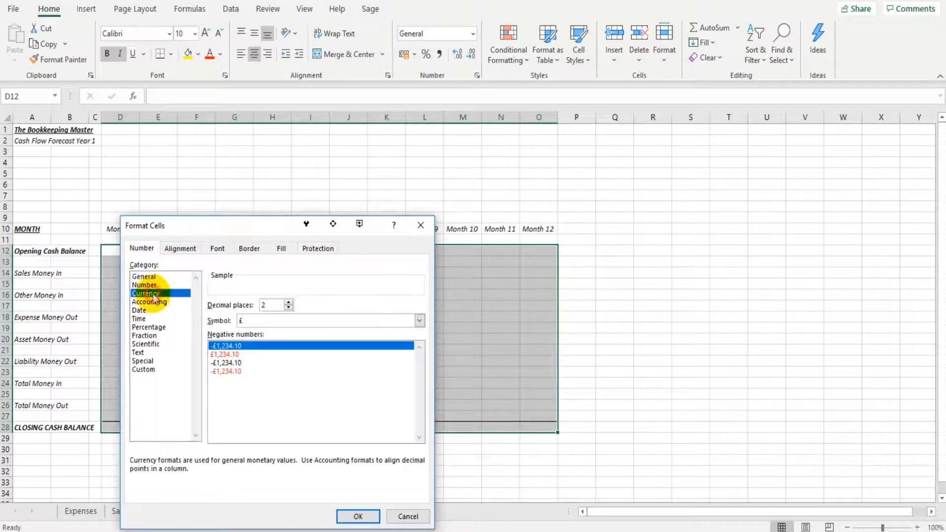
pyautogui.click(419, 320)
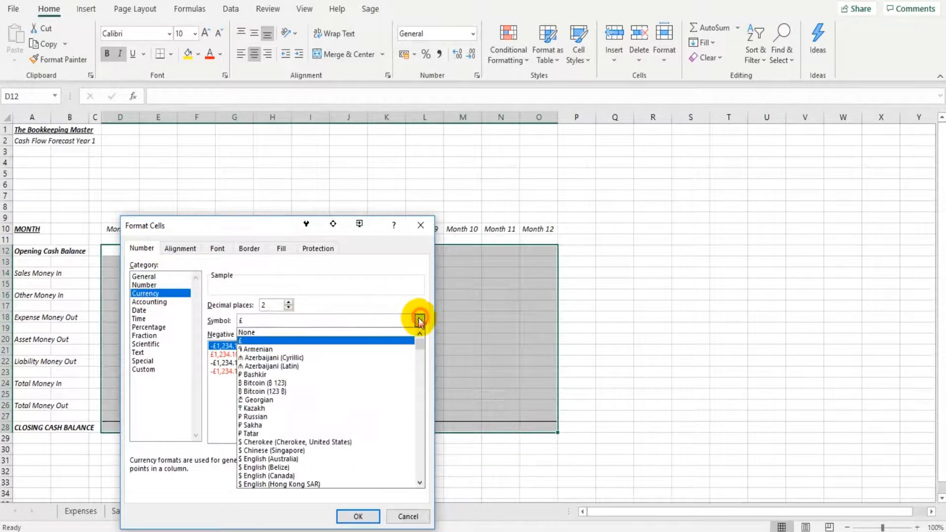
pyautogui.click(293, 333)
pyautogui.click(359, 514)
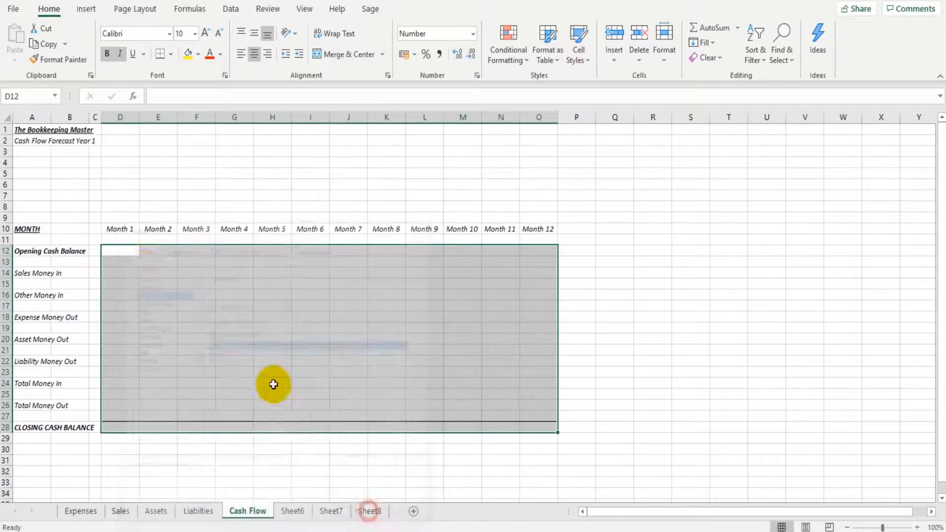
# - Enter 0.00 in D12 as the Month 1 opening cash balance
pyautogui.click(144, 270)
pyautogui.click(117, 251)
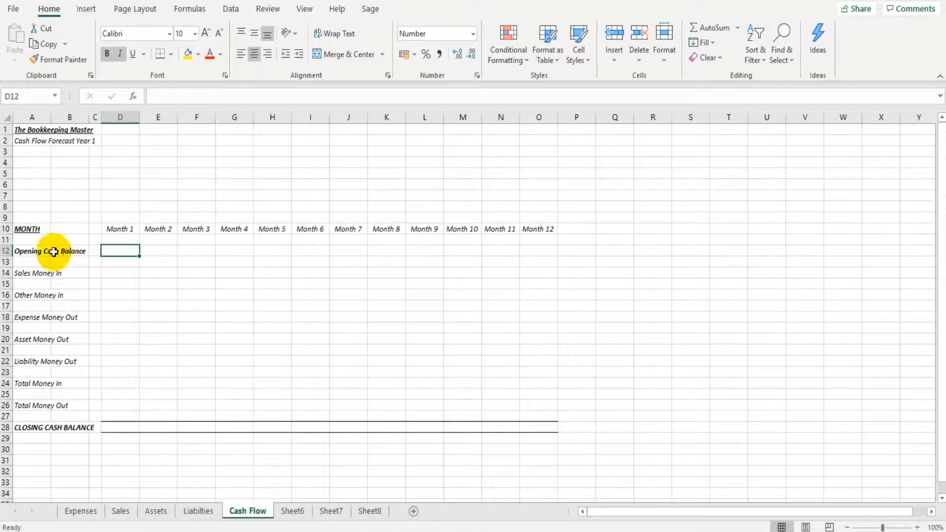
pyautogui.write('0.')
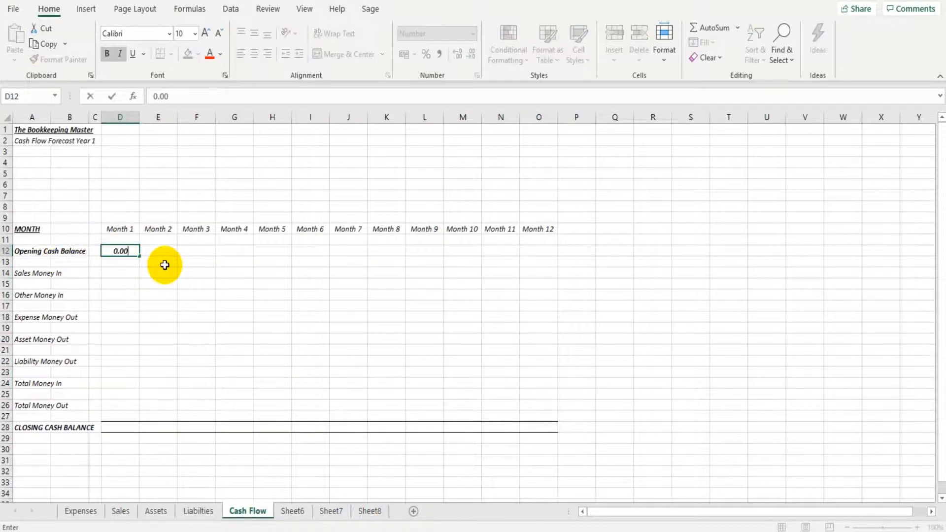
pyautogui.write('00')
pyautogui.press('Return')
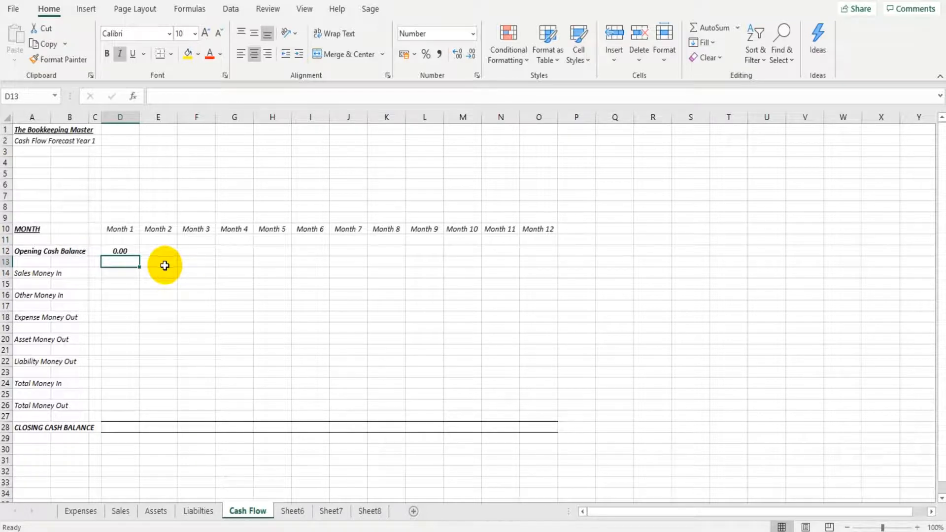
# - Examine the Year 1 Month 1 total in C20 of the Sales sheet and the rows it sums, C5:C19
pyautogui.click(128, 271)
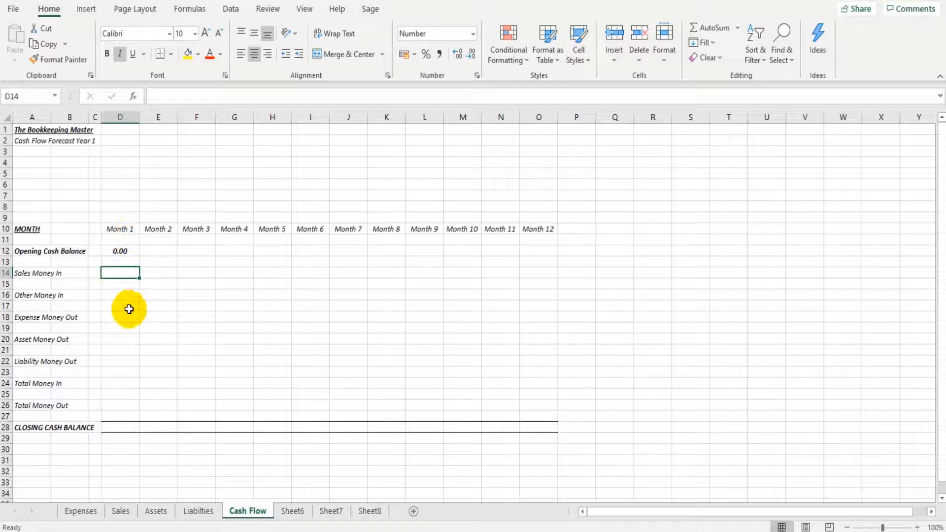
pyautogui.click(120, 510)
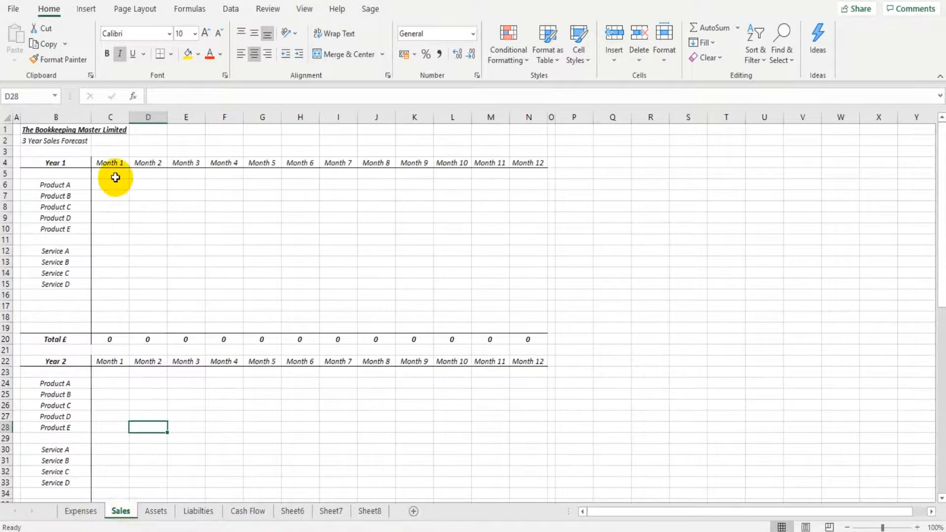
pyautogui.click(112, 339)
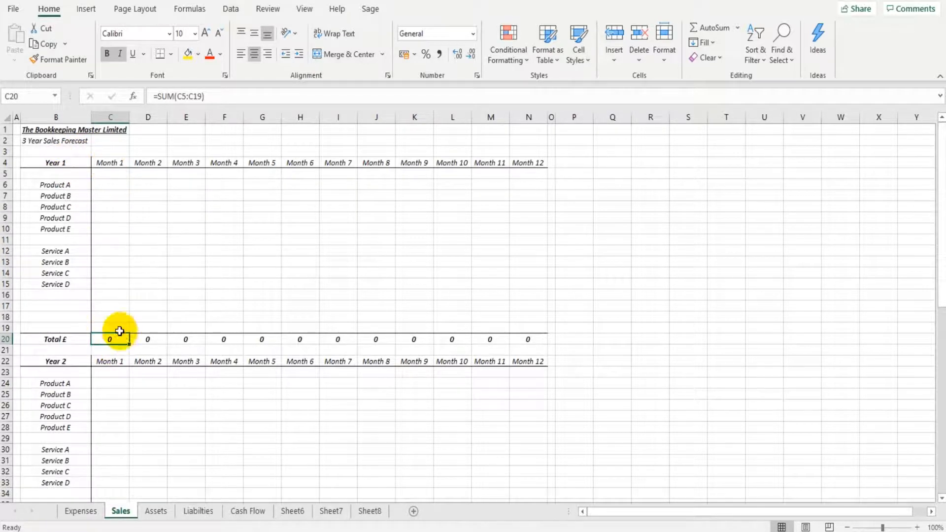
pyautogui.click(247, 511)
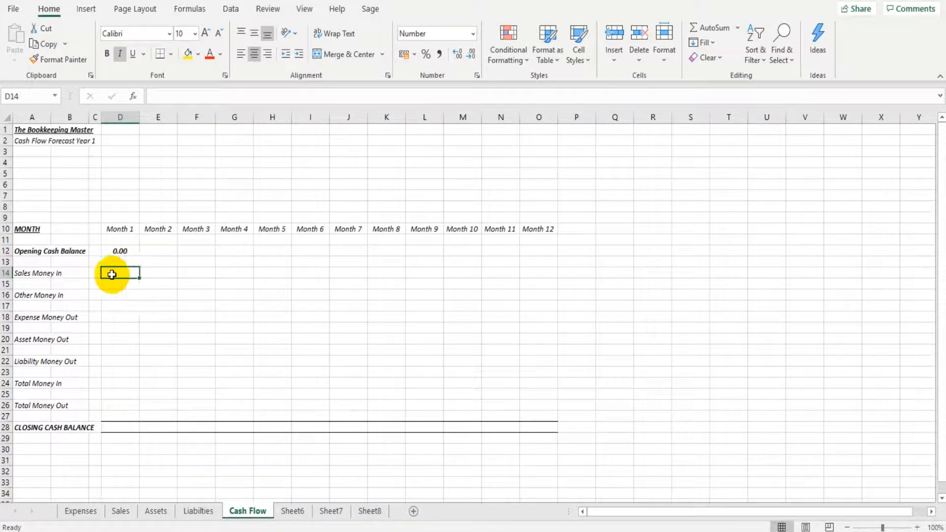
pyautogui.click(120, 511)
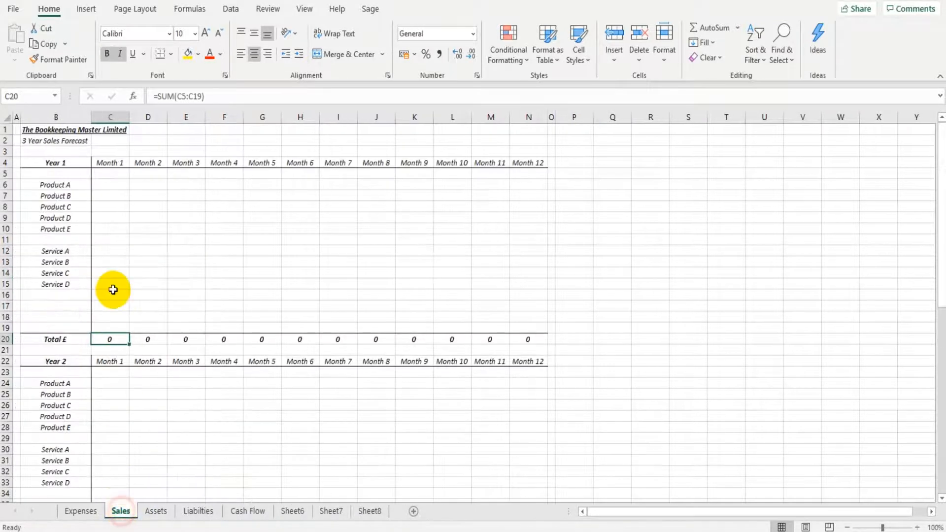
pyautogui.moveTo(110, 174); pyautogui.dragTo(112, 331)
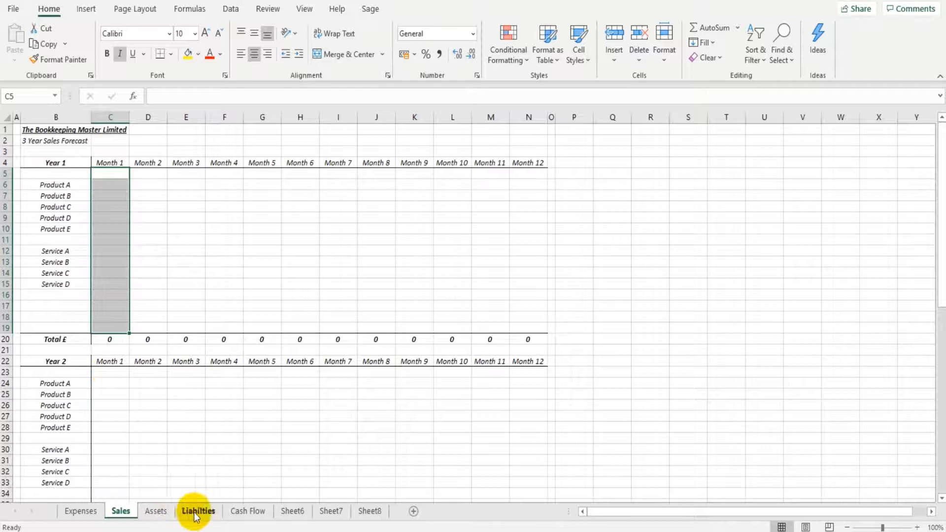
pyautogui.click(245, 511)
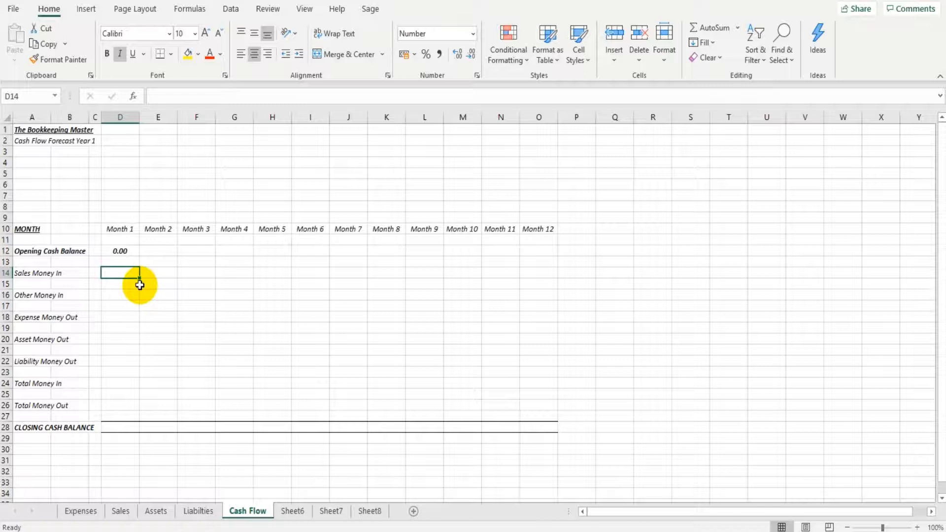
pyautogui.click(121, 510)
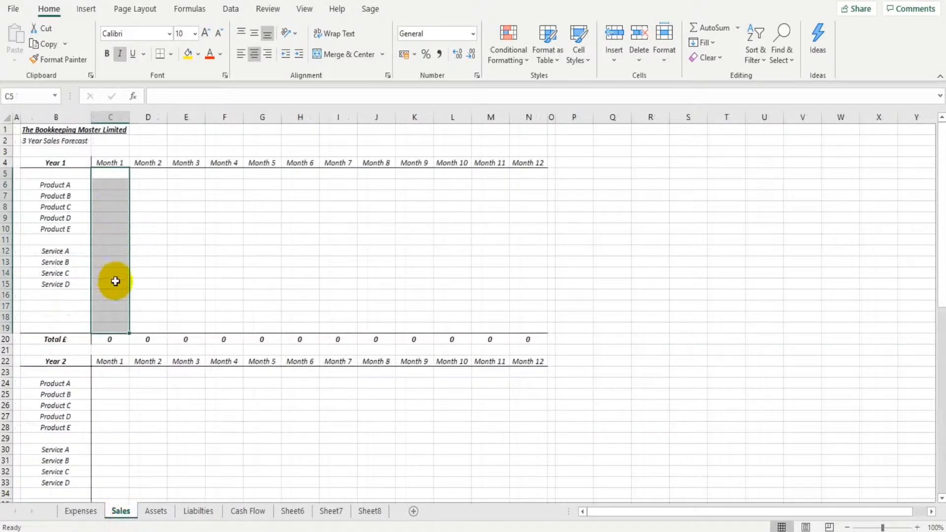
pyautogui.click(237, 513)
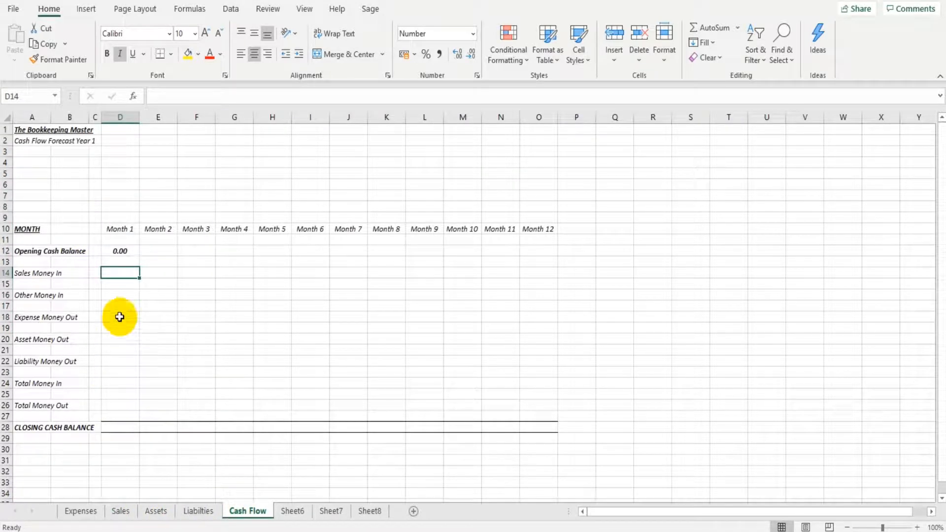
# - Enter 0 in D14 of the Cash Flow sheet as the Month 1 sales money in
pyautogui.click(118, 273)
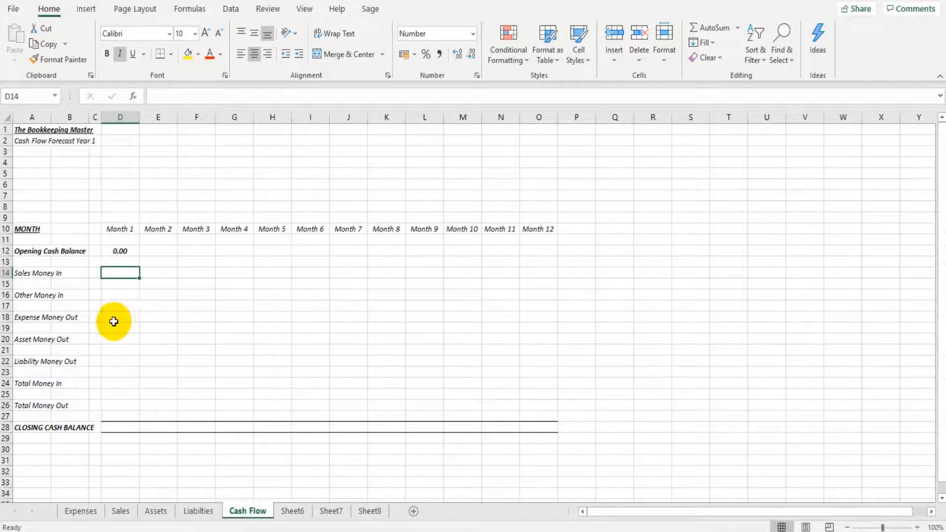
pyautogui.write('0')
pyautogui.press('Return')
# - Link the Month 2 sales money in, cell E14, to the Month 1 sales total with =Sales!C20
pyautogui.press('Up')
pyautogui.press('Right')
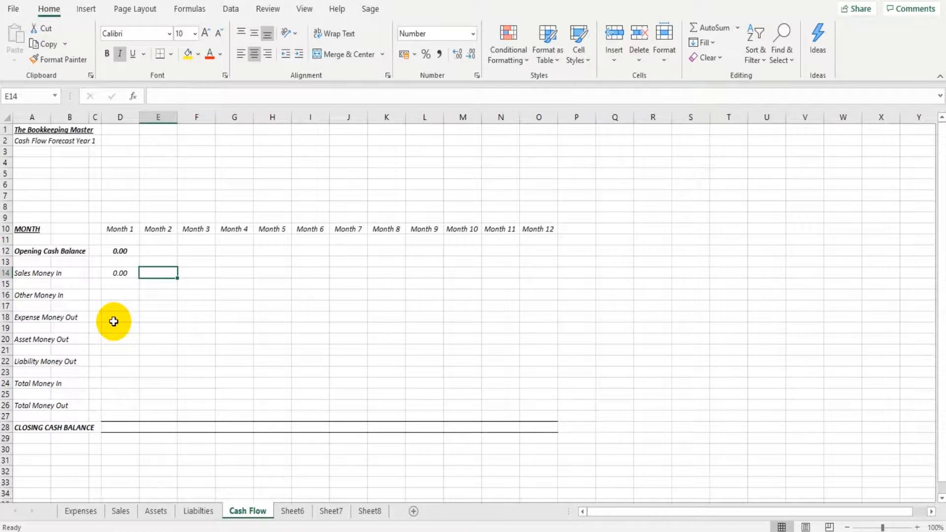
pyautogui.write('=')
pyautogui.click(121, 510)
pyautogui.click(116, 339)
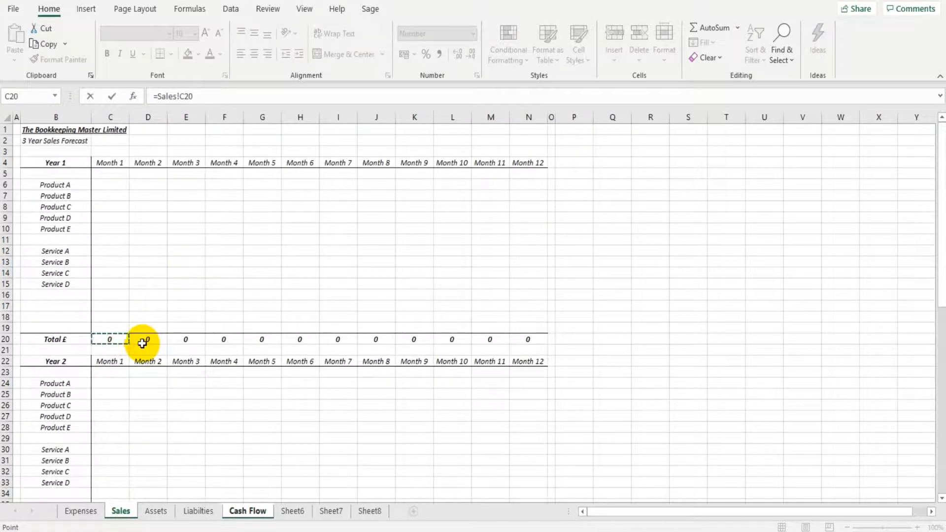
pyautogui.press('Return')
# - Check the E14 link against the Month 1 total in C20 of the Sales sheet, and return to the Cash Flow sheet
pyautogui.click(154, 272)
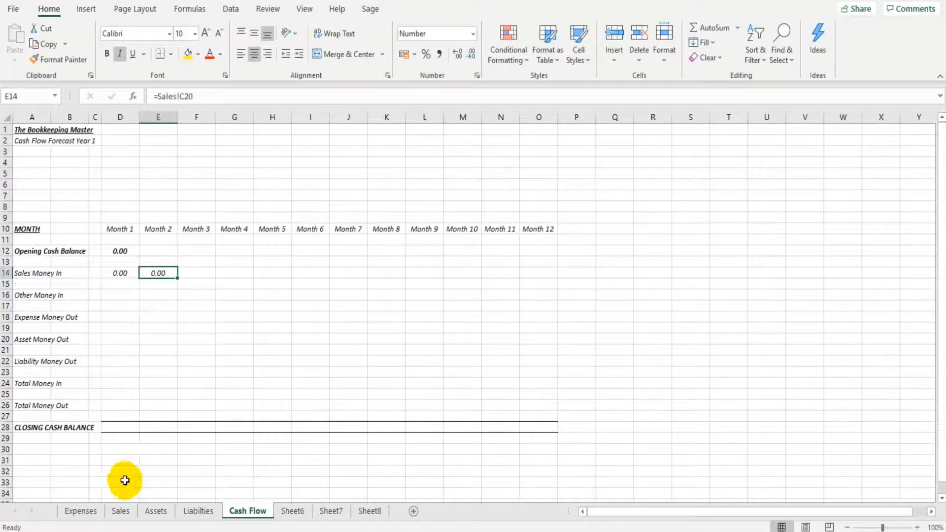
pyautogui.click(120, 511)
pyautogui.click(120, 339)
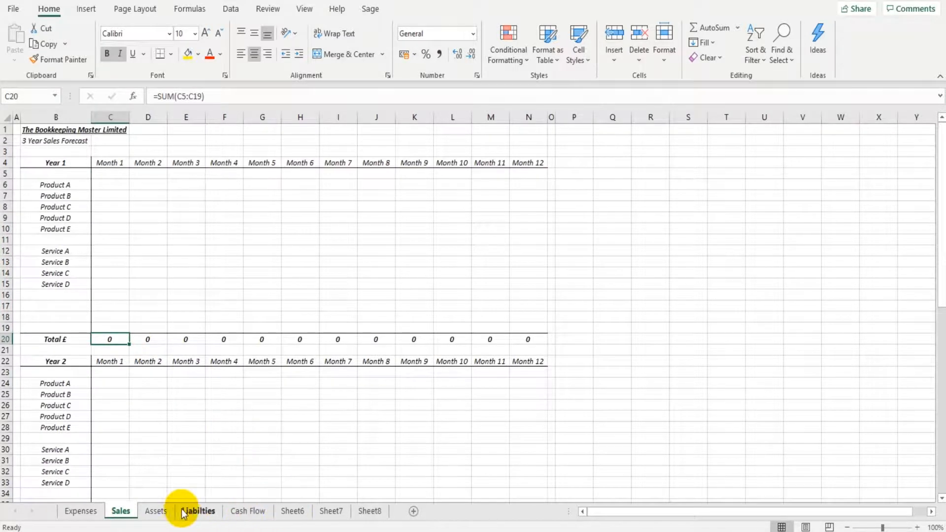
pyautogui.click(248, 511)
pyautogui.click(197, 274)
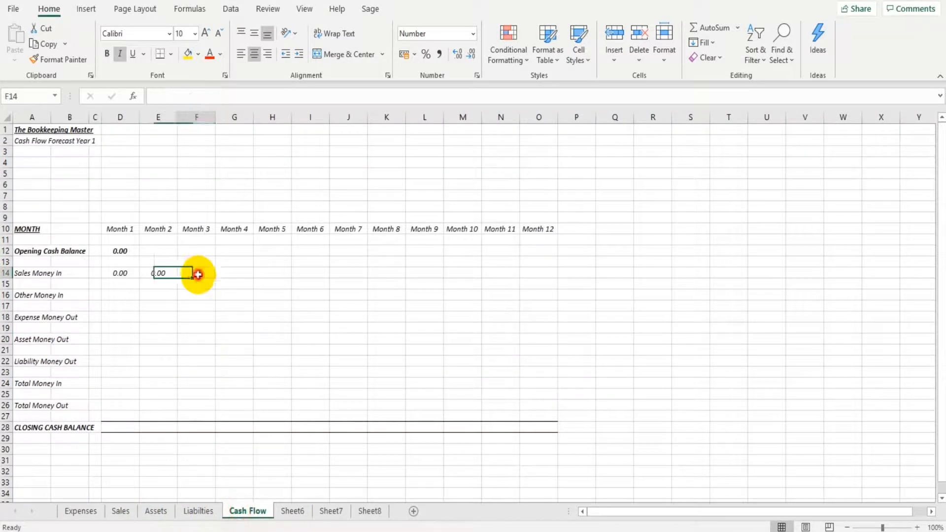
# - Link the Month 3 and Month 4 sales money in, F14 and G14, with =Sales!D20 and =Sales!E20
pyautogui.write('=')
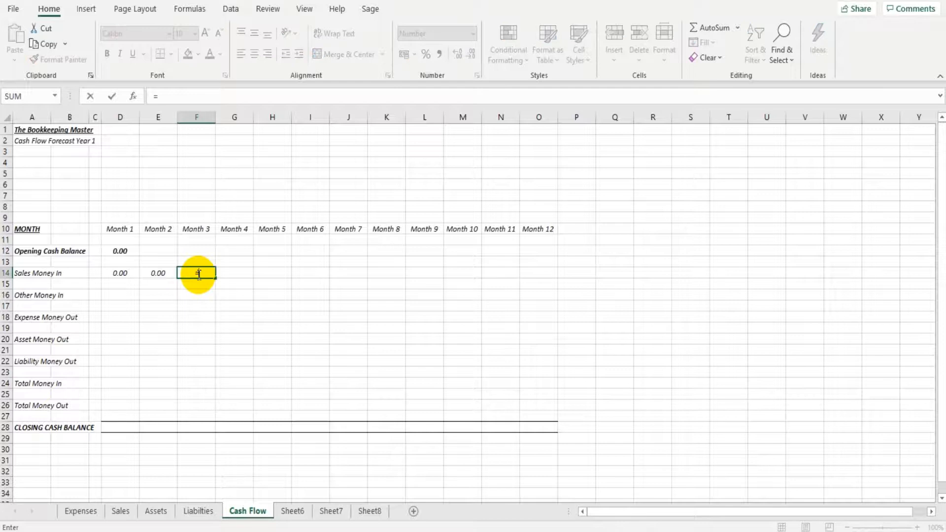
pyautogui.click(121, 510)
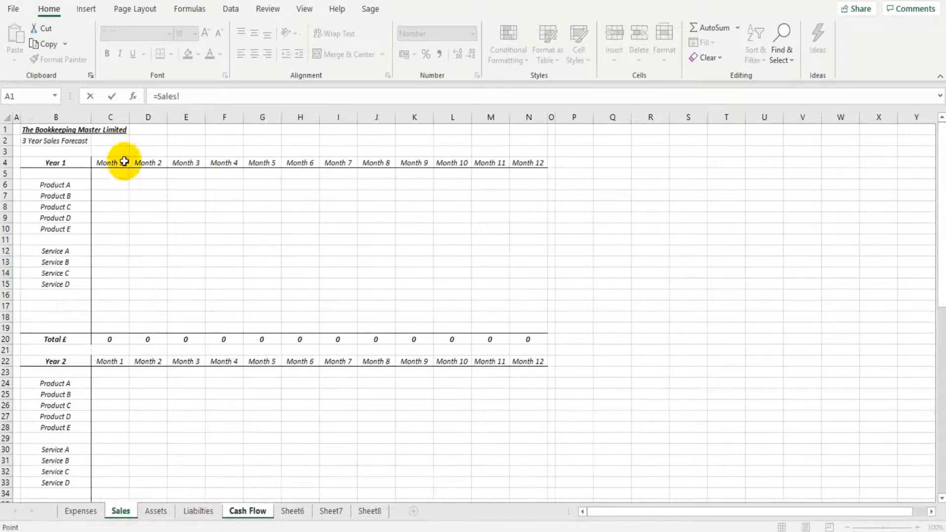
pyautogui.click(151, 341)
pyautogui.press('Return')
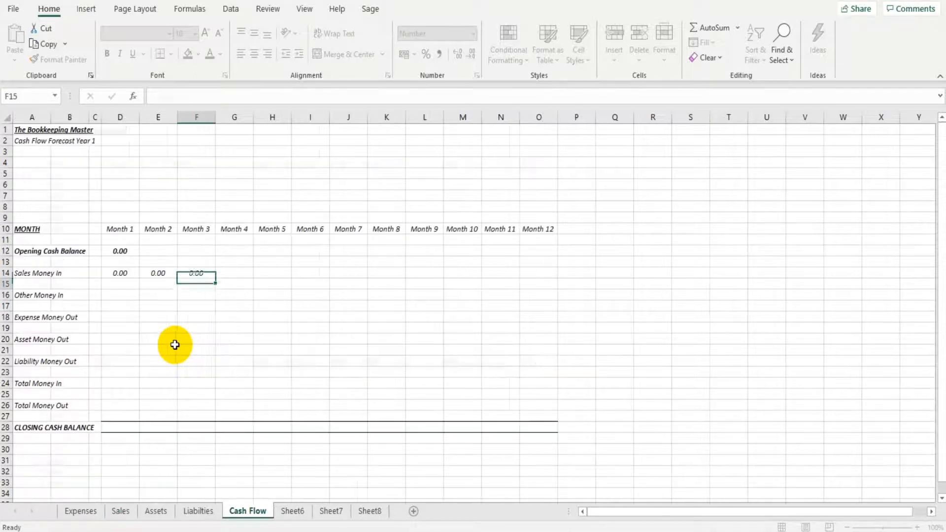
pyautogui.click(228, 271)
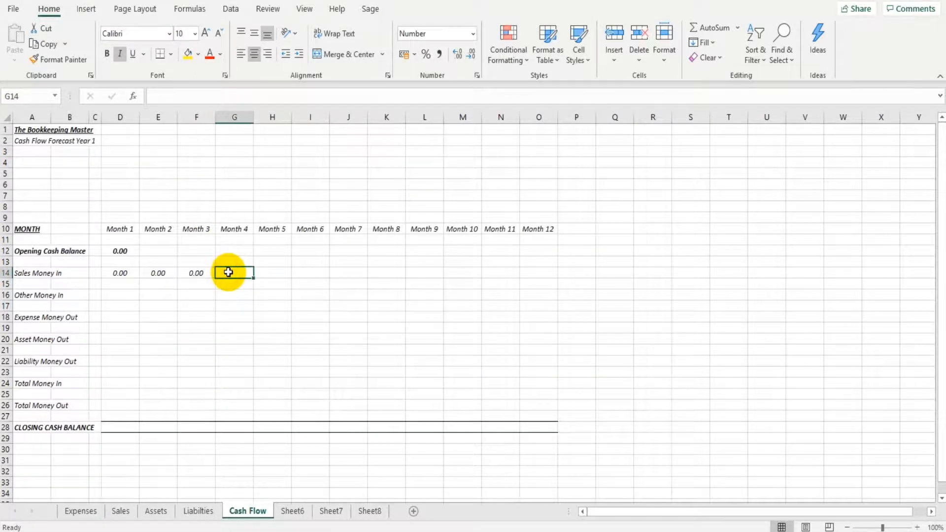
pyautogui.write('=')
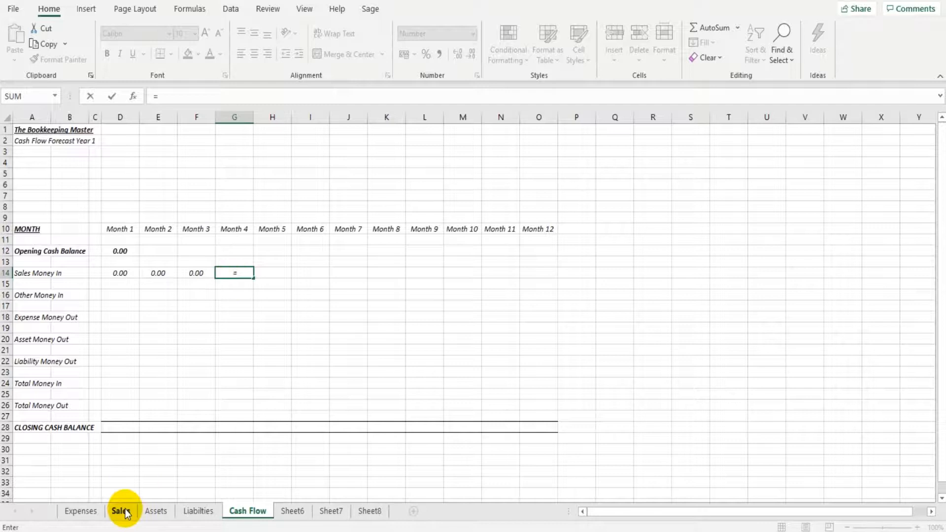
pyautogui.click(125, 514)
pyautogui.click(192, 339)
pyautogui.press('Return')
# - Link the Month 5 and Month 6 sales money in, H14 and I14, to Sales!F20 and Sales!G20
pyautogui.click(257, 275)
pyautogui.write('=')
pyautogui.click(120, 511)
pyautogui.click(226, 339)
pyautogui.press('Return')
pyautogui.click(310, 272)
pyautogui.write('=')
pyautogui.click(120, 511)
pyautogui.click(261, 339)
pyautogui.press('Return')
# - Link the Month 7 and Month 8 sales money in, J14 and K14, to Sales!H20 and Sales!I20
pyautogui.click(338, 275)
pyautogui.write('=')
pyautogui.click(120, 511)
pyautogui.click(294, 338)
pyautogui.press('Return')
pyautogui.click(389, 274)
pyautogui.write('=')
pyautogui.click(120, 510)
pyautogui.click(339, 338)
pyautogui.press('Return')
# - Link the Month 9 and Month 10 sales money in, L14 and M14, to Sales!J20 and Sales!K20
pyautogui.click(415, 272)
pyautogui.write('=')
pyautogui.click(121, 511)
pyautogui.click(376, 338)
pyautogui.press('Return')
pyautogui.click(459, 272)
pyautogui.write('=')
pyautogui.click(120, 510)
pyautogui.click(415, 339)
pyautogui.press('Return')
# - Link the Month 11 and Month 12 sales money in, N14 and O14, to Sales!L20 and Sales!M20
pyautogui.click(500, 272)
pyautogui.write('=')
pyautogui.click(121, 511)
pyautogui.click(448, 339)
pyautogui.press('Return')
pyautogui.click(542, 273)
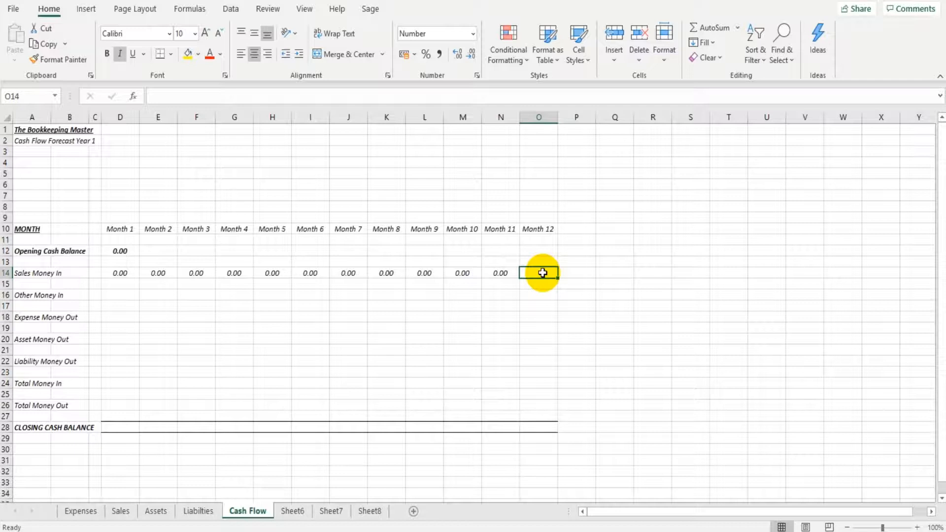
pyautogui.write('=')
pyautogui.click(120, 511)
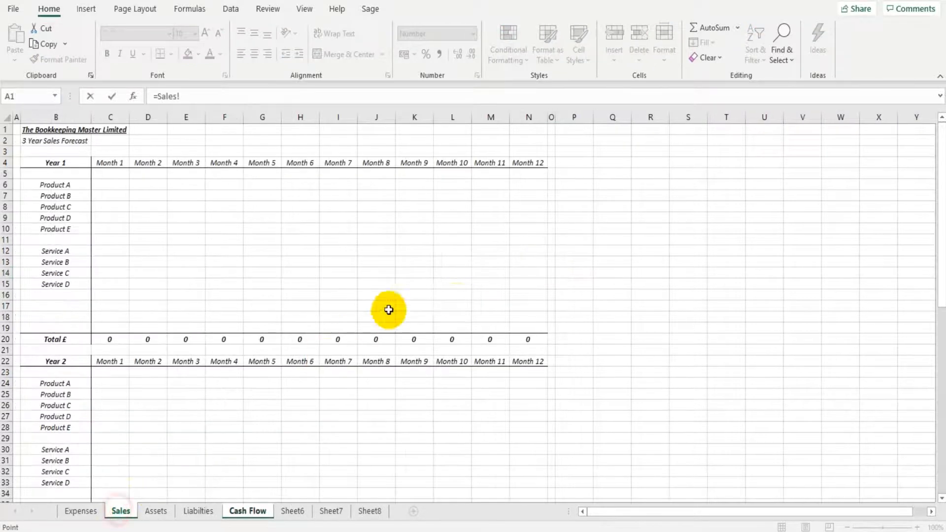
pyautogui.click(490, 338)
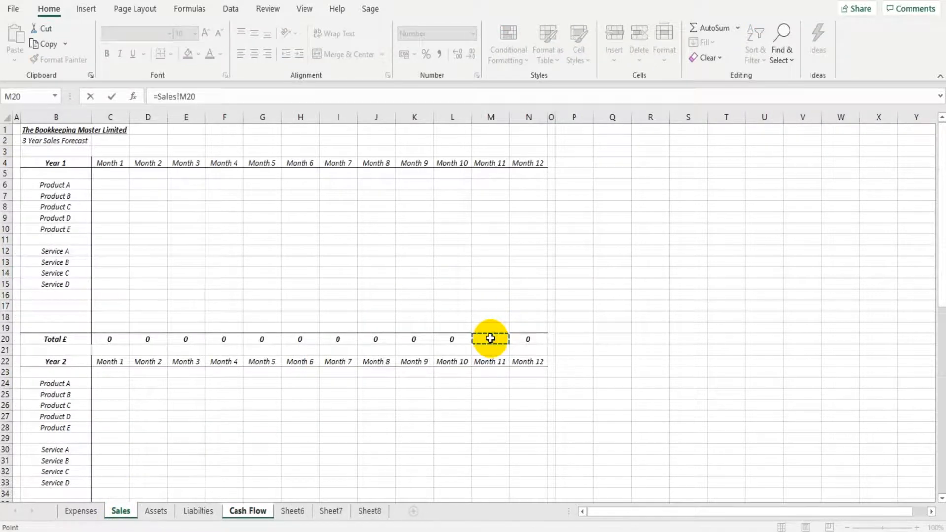
pyautogui.press('Return')
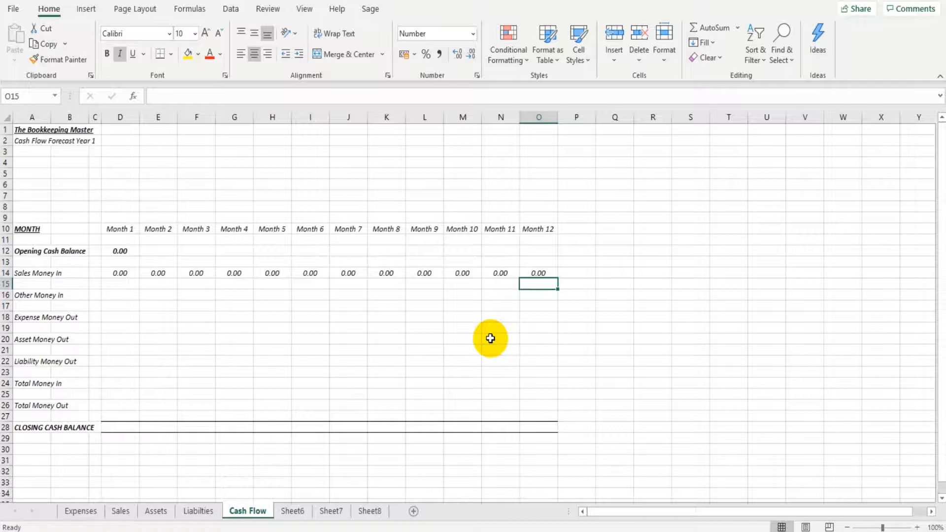
# - Review the Year 1 Month 1 and Month 2 columns on the Sales sheet, and return to the Cash Flow sheet
pyautogui.click(121, 510)
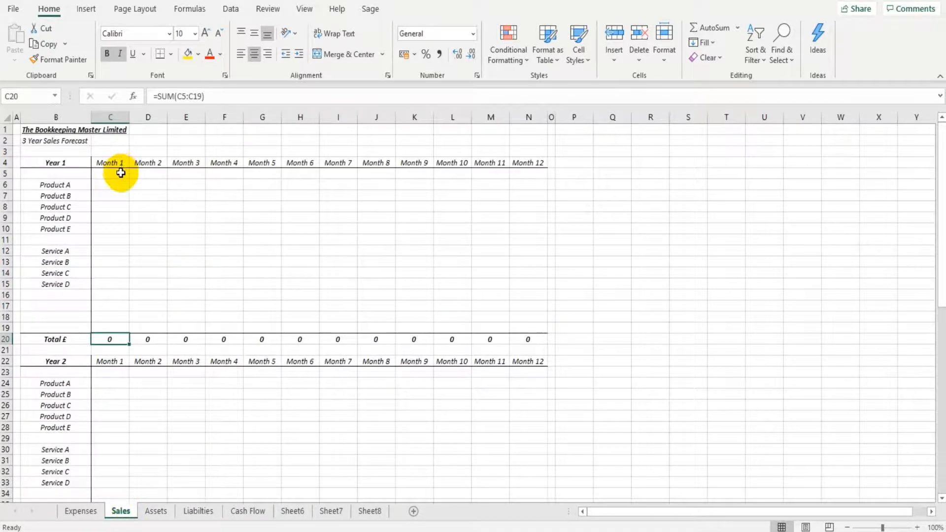
pyautogui.moveTo(121, 170); pyautogui.dragTo(110, 320)
pyautogui.moveTo(148, 163); pyautogui.dragTo(158, 296)
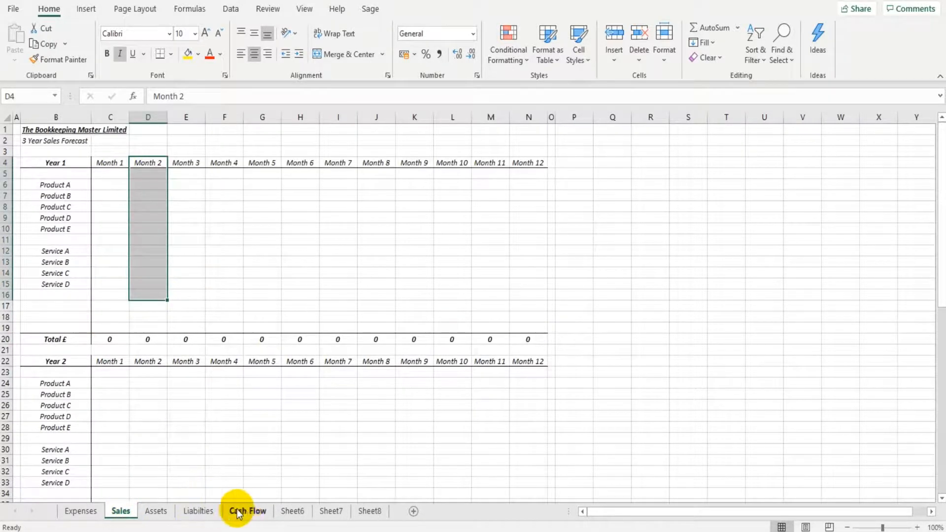
pyautogui.click(235, 512)
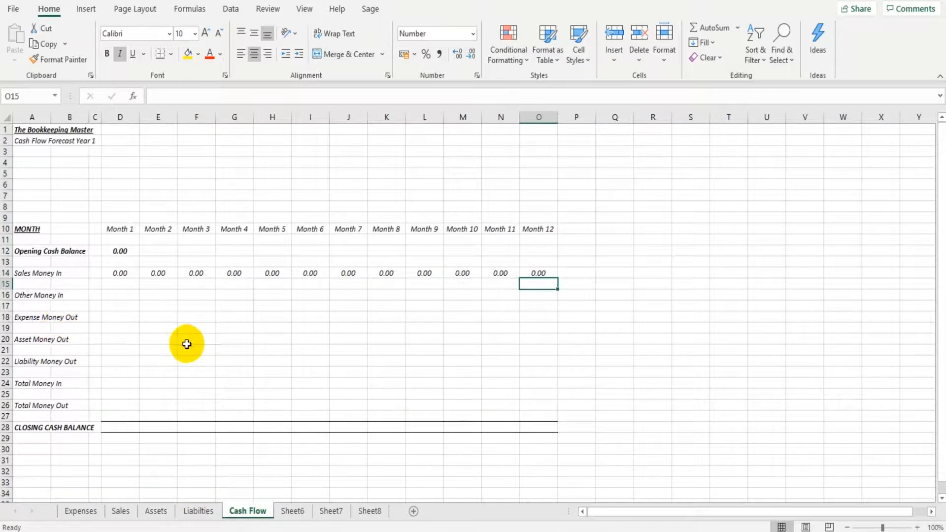
# - Enter 10000 in D16 as the Month 1 other money in
pyautogui.click(122, 295)
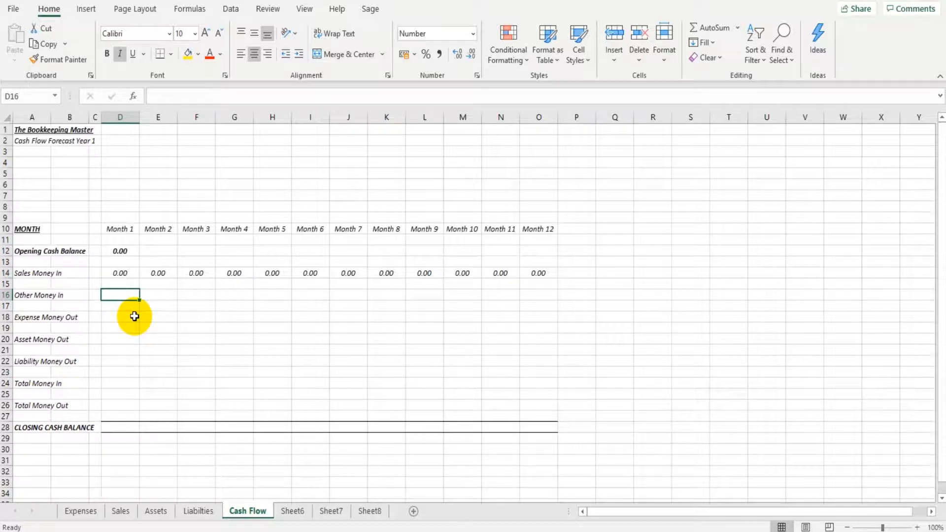
pyautogui.write('10000')
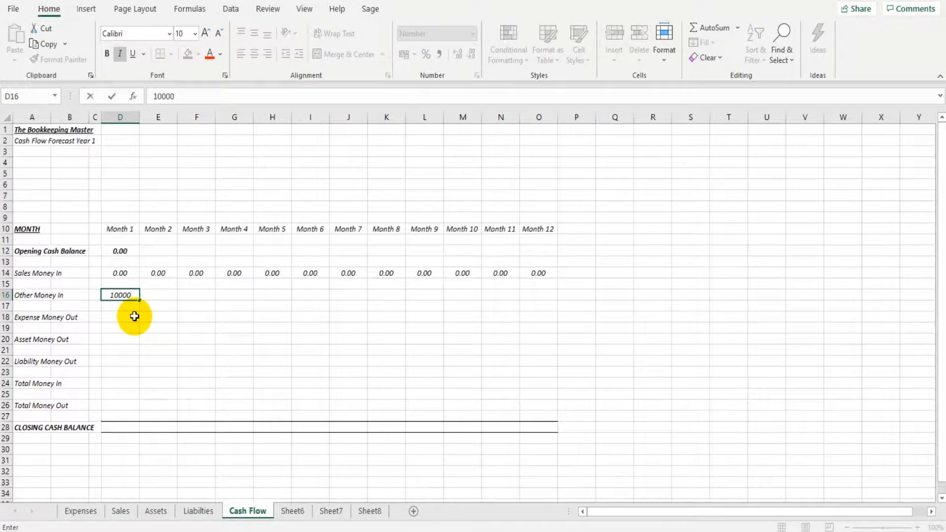
pyautogui.press('Return')
# - Attach a note reading "Bank Loan (Barclay's)" to the Month 1 other money in, cell D16, replacing the default author heading
pyautogui.click(119, 295)
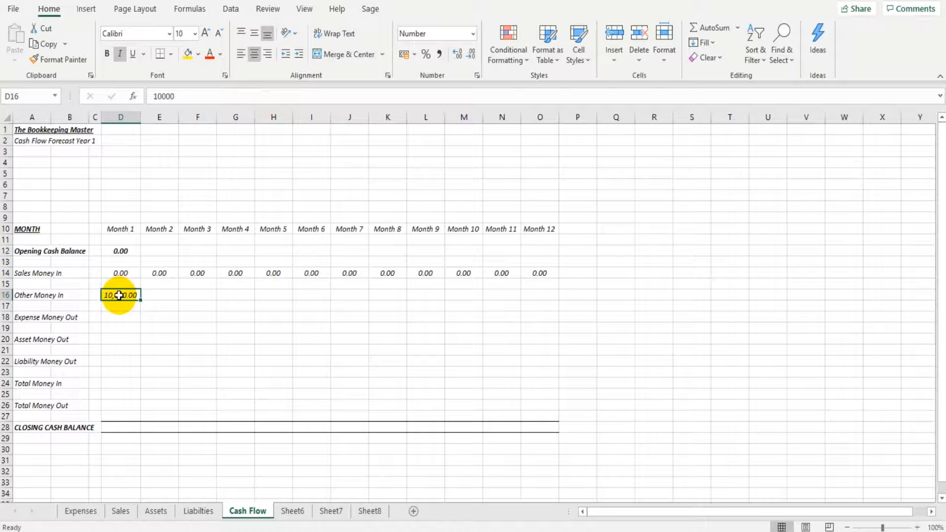
pyautogui.rightClick(119, 295)
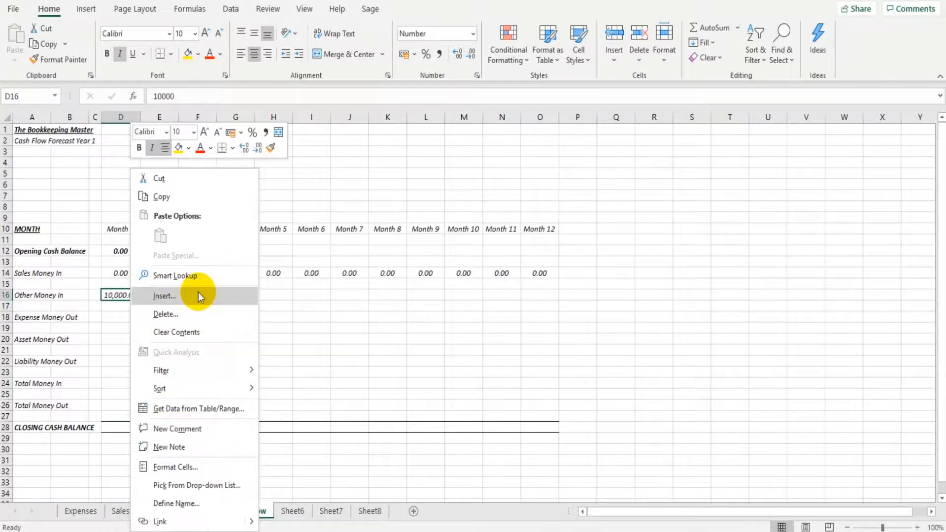
pyautogui.click(178, 449)
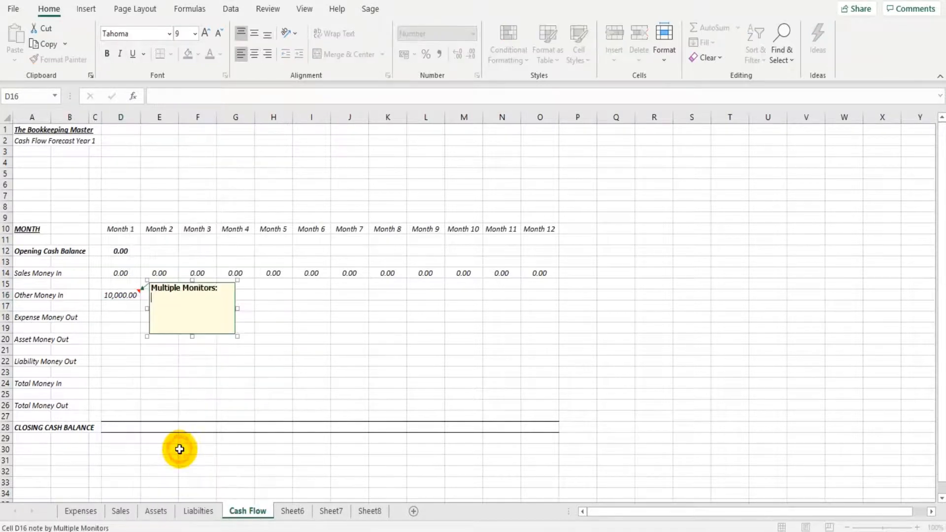
pyautogui.moveTo(187, 314); pyautogui.dragTo(142, 288)
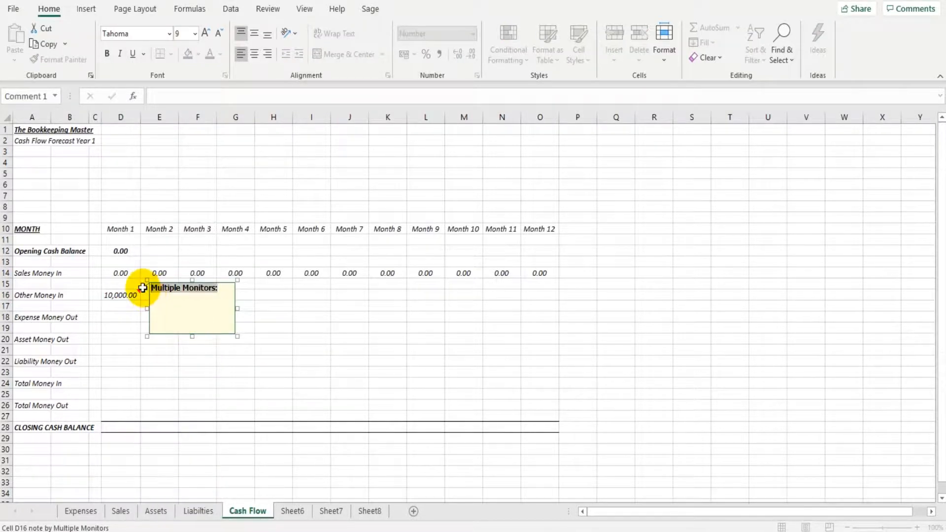
pyautogui.write('bA')
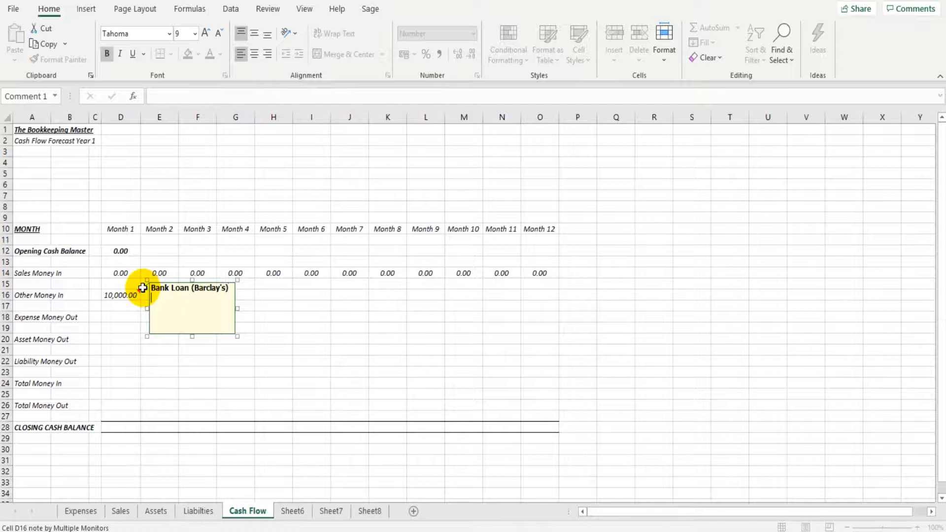
pyautogui.click(137, 414)
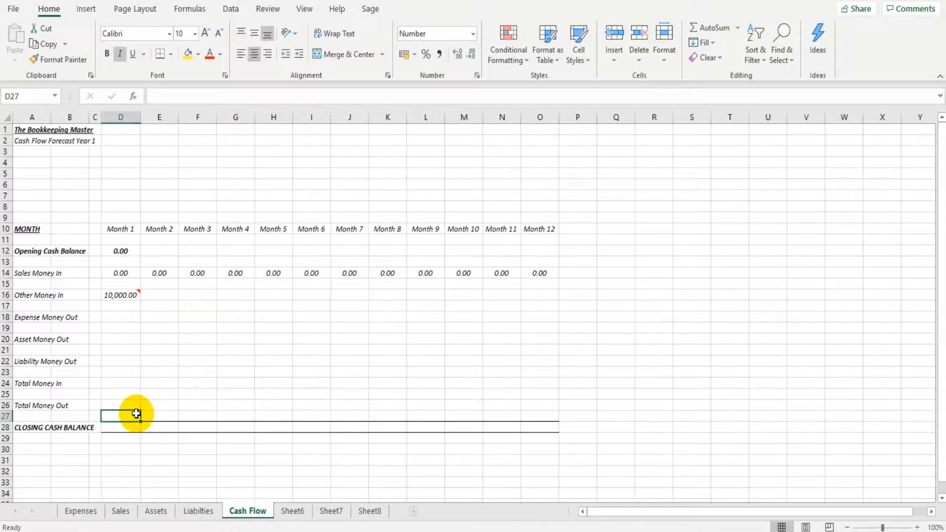
pyautogui.click(138, 295)
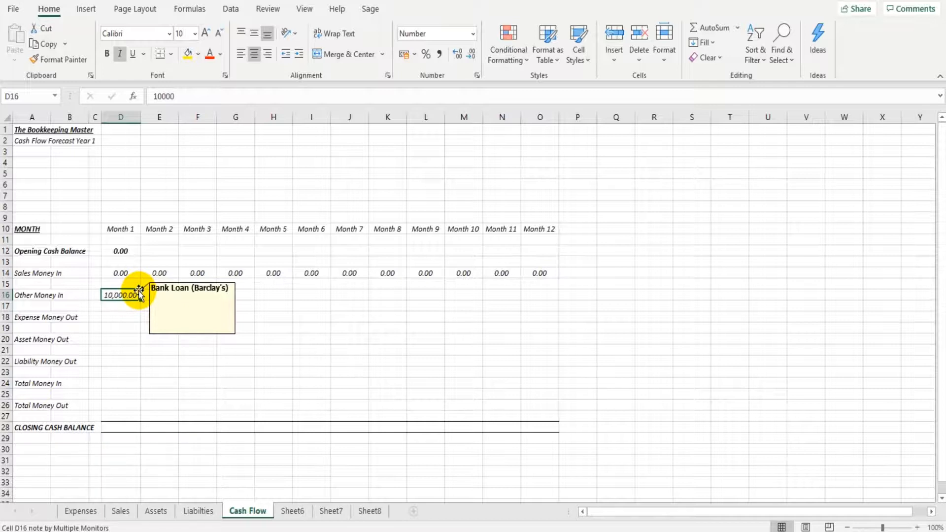
pyautogui.click(126, 315)
# - Enter 5000 in F16 as the Month 3 other money in
pyautogui.click(194, 296)
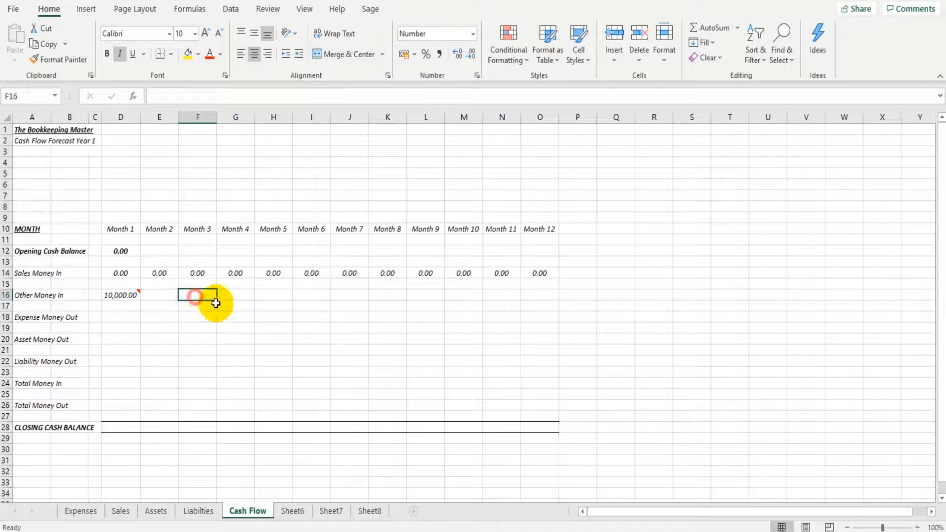
pyautogui.write('50')
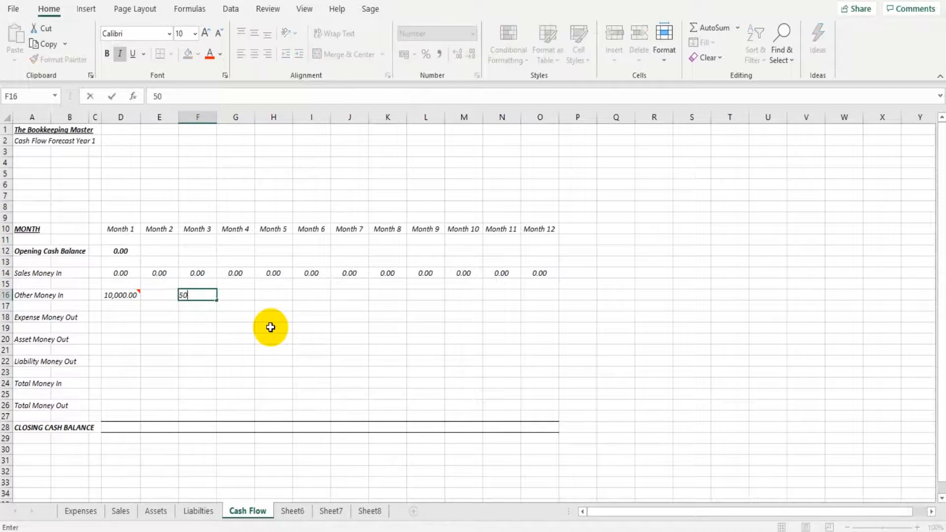
pyautogui.press('Return')
# - Attach a note reading "Bank Loan (HSBC)" to the Month 3 other money in, cell F16, replacing the default author heading
pyautogui.rightClick(206, 295)
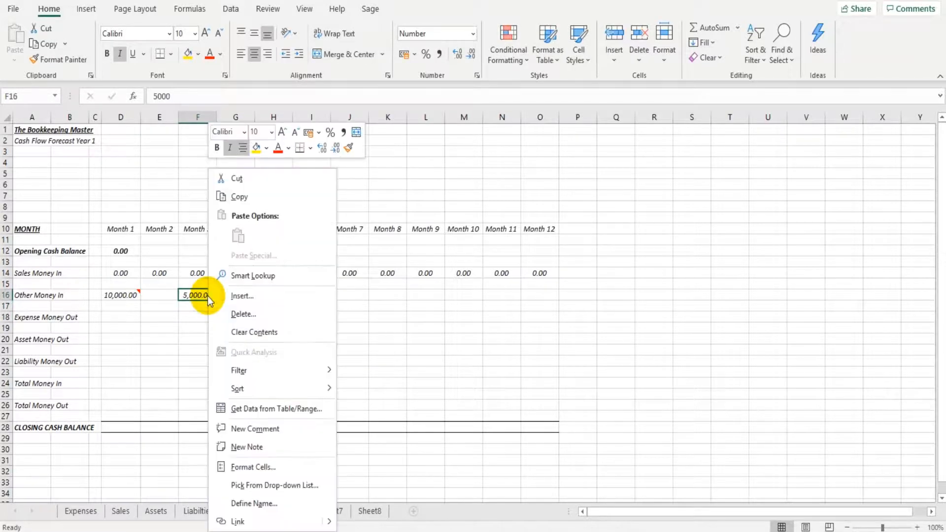
pyautogui.click(261, 445)
pyautogui.moveTo(263, 313); pyautogui.dragTo(217, 274)
pyautogui.write('Bank Loan (HSBC')
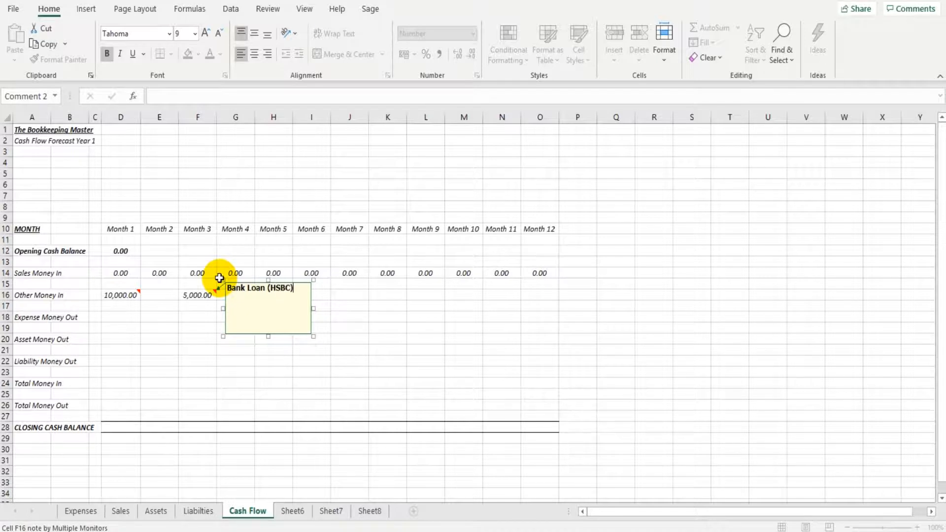
pyautogui.click(451, 338)
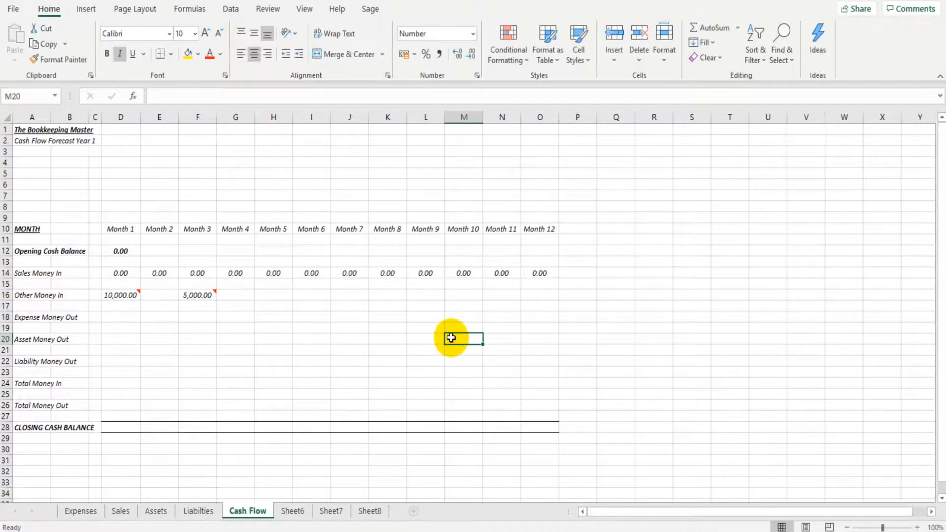
pyautogui.click(159, 295)
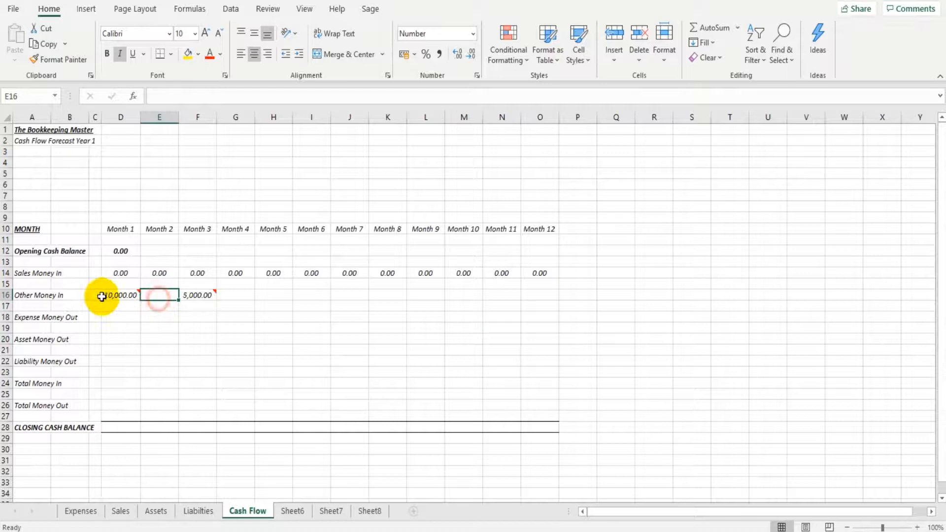
# - Review the Year 1 cost categories and monthly totals on the Expenses sheet, and return to D18 of the Cash Flow sheet
pyautogui.click(125, 316)
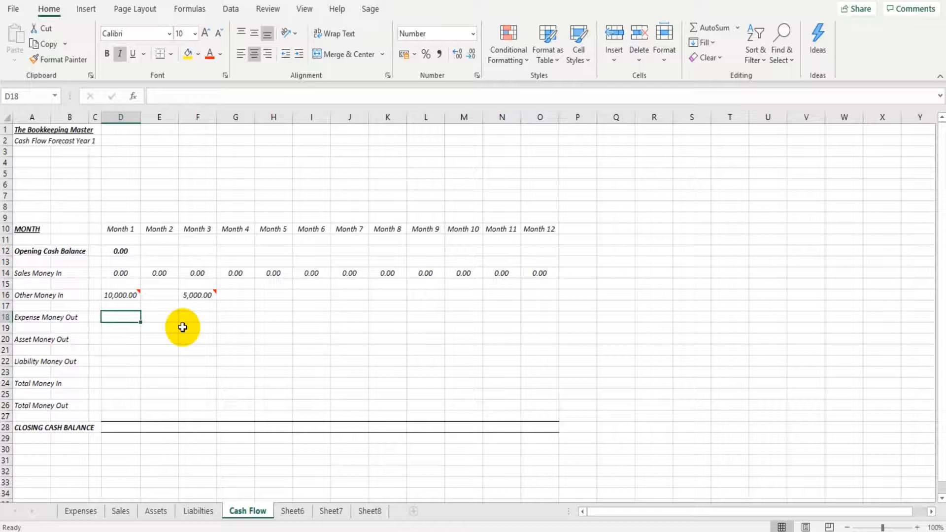
pyautogui.click(122, 510)
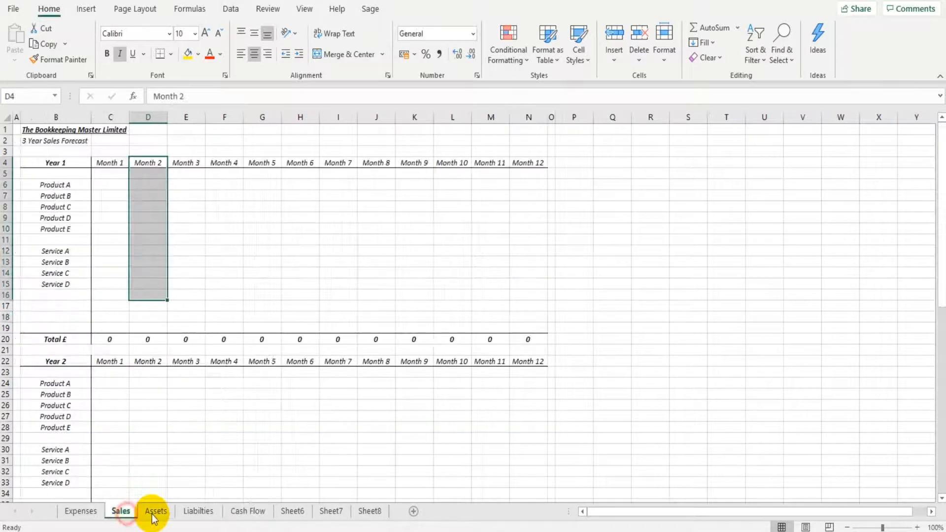
pyautogui.click(81, 511)
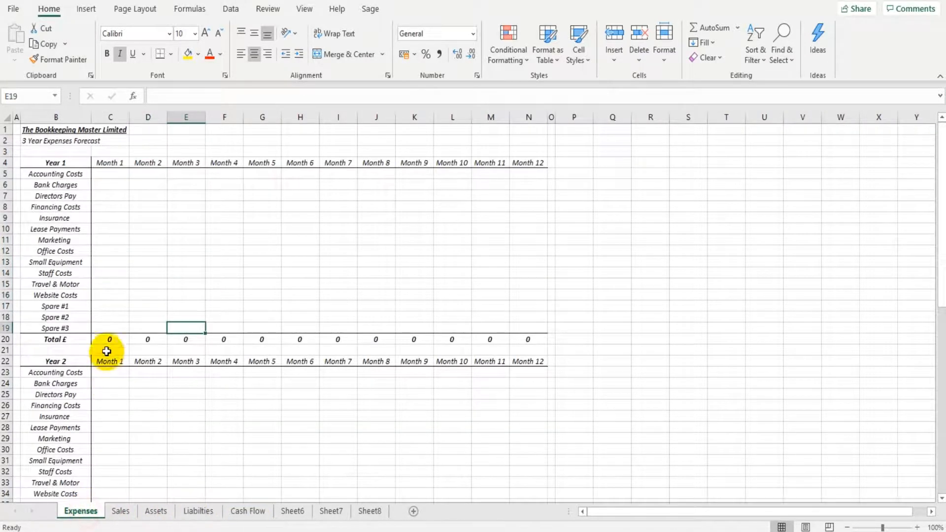
pyautogui.click(241, 512)
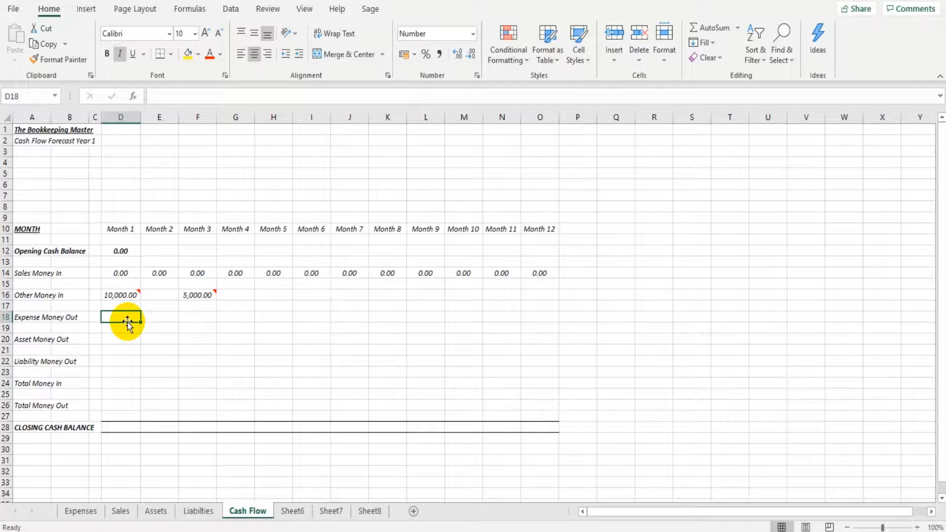
# - Link the Month 1 expense money out, cell D18, to the Month 1 expenses total with =Expenses!C20
pyautogui.write('=')
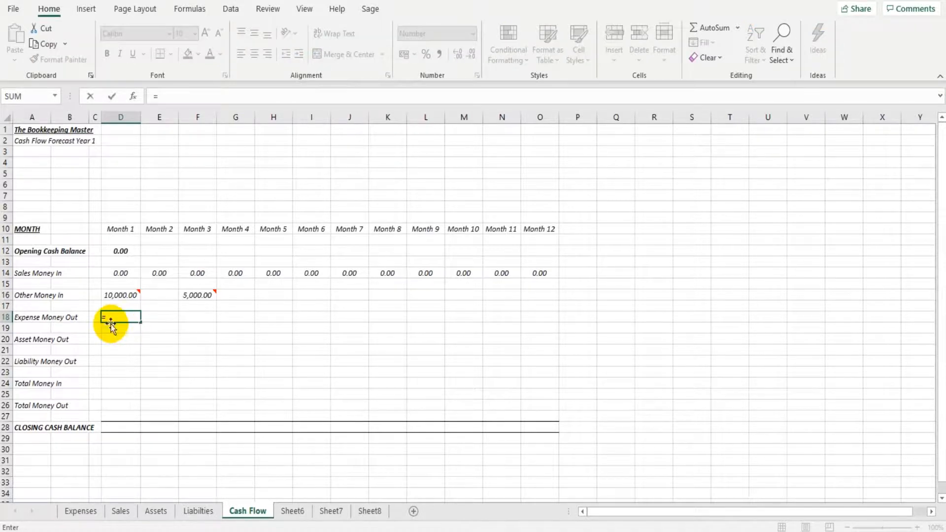
pyautogui.click(83, 511)
pyautogui.click(120, 339)
pyautogui.press('Return')
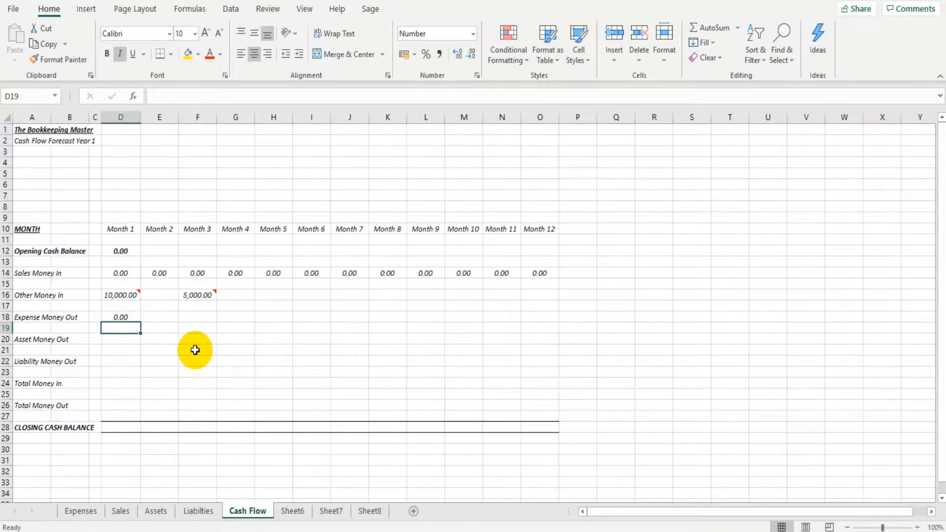
# - Link the Month 2 and Month 3 expense money out, E18 and F18, to the Expenses totals with =Expenses!D20 and =Expenses!E20
pyautogui.click(166, 320)
pyautogui.write('=')
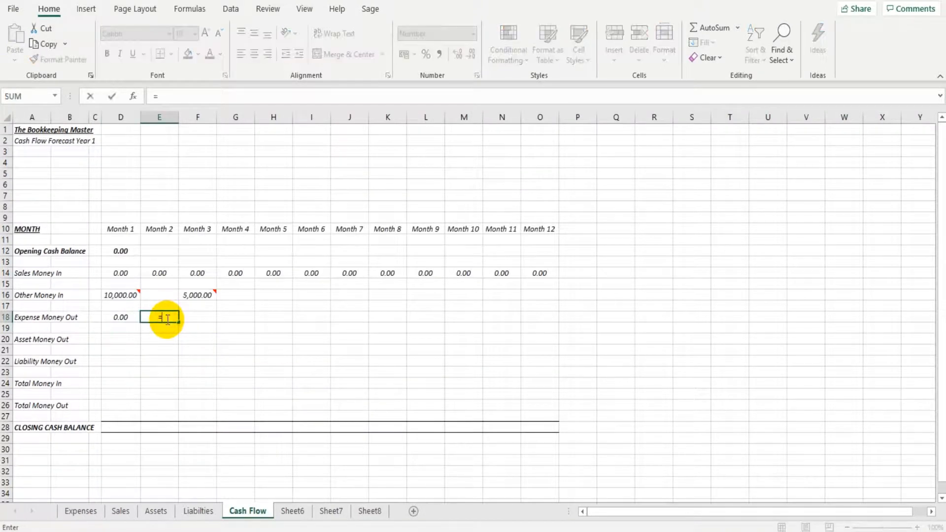
pyautogui.click(80, 511)
pyautogui.click(149, 340)
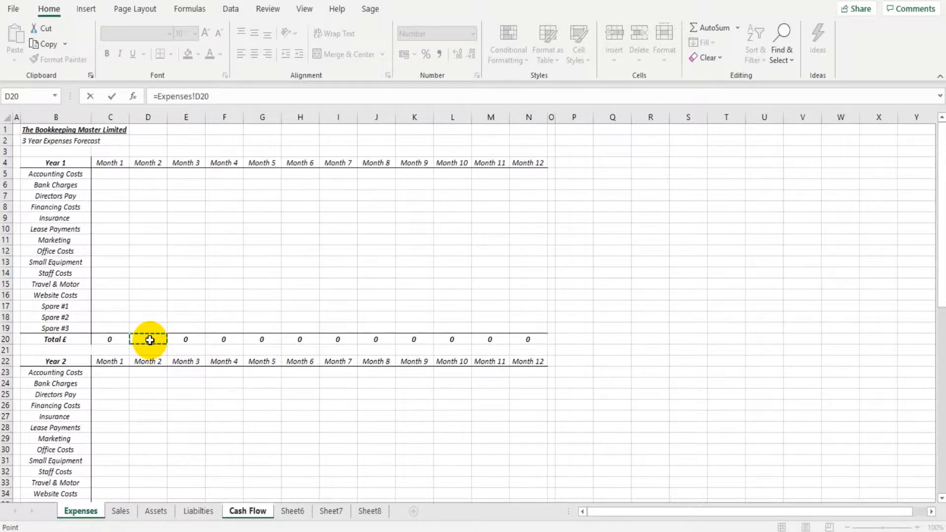
pyautogui.press('Return')
pyautogui.click(194, 318)
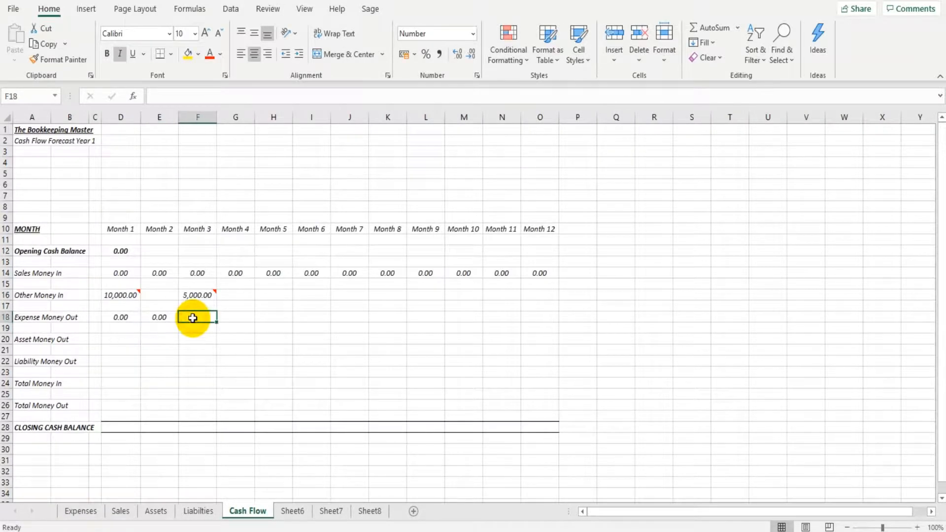
pyautogui.write('=')
pyautogui.click(79, 510)
pyautogui.click(193, 340)
pyautogui.press('Return')
# - Link the Month 4 and Month 5 expense money out, G18 and H18, to the matching Year 1 monthly totals on the Expenses sheet
pyautogui.click(250, 317)
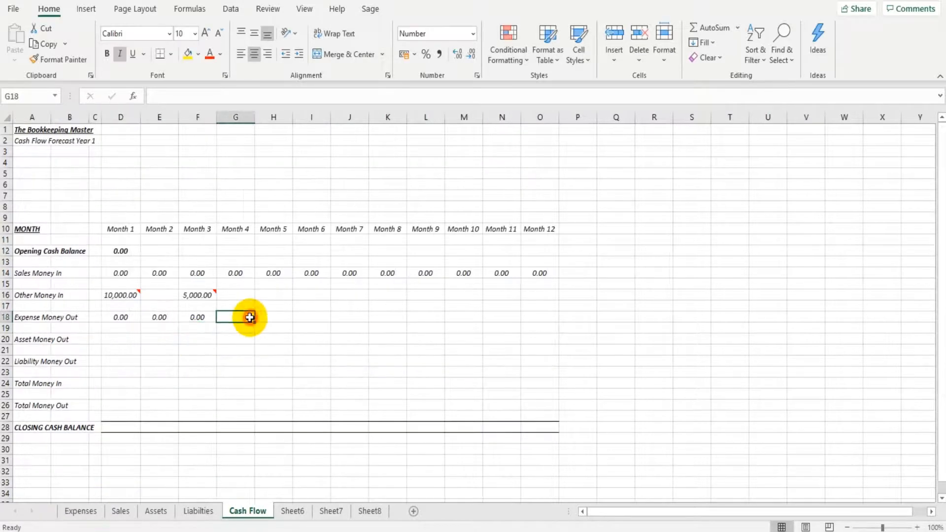
pyautogui.write('=')
pyautogui.click(79, 510)
pyautogui.click(262, 338)
pyautogui.press('Return')
pyautogui.click(274, 317)
pyautogui.write('=')
pyautogui.click(79, 510)
pyautogui.click(298, 332)
pyautogui.press('Return')
# - Link the Month 6 and Month 7 expense money out, I18 and J18, to =Expenses!H20 and =Expenses!I20
pyautogui.click(311, 317)
pyautogui.write('=')
pyautogui.click(79, 510)
pyautogui.click(308, 340)
pyautogui.press('Return')
pyautogui.click(349, 318)
pyautogui.write('=')
pyautogui.click(78, 510)
pyautogui.click(334, 335)
pyautogui.press('Return')
# - Link the Month 8 and Month 9 expense money out, K18 and L18, to =Expenses!J20 and =Expenses!K20
pyautogui.click(381, 318)
pyautogui.write('=')
pyautogui.click(79, 510)
pyautogui.click(364, 338)
pyautogui.press('Return')
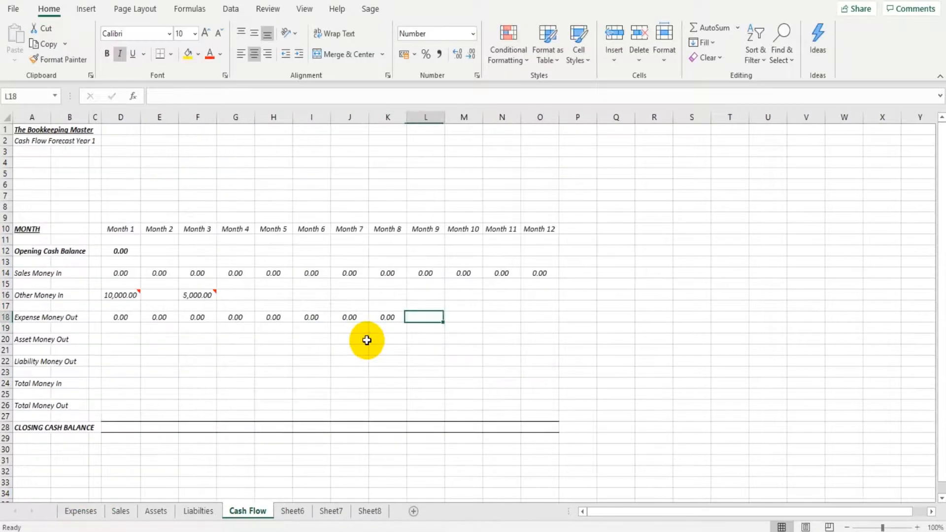
pyautogui.click(425, 318)
pyautogui.write('=')
pyautogui.click(81, 511)
pyautogui.click(411, 339)
pyautogui.press('Return')
# - Link the Month 10 and Month 11 expense money out, M18 and N18, to =Expenses!L20 and =Expenses!M20
pyautogui.click(460, 318)
pyautogui.write('=')
pyautogui.click(80, 510)
pyautogui.click(448, 340)
pyautogui.press('Return')
pyautogui.click(493, 317)
pyautogui.write('=')
pyautogui.click(78, 511)
pyautogui.click(486, 340)
pyautogui.press('Return')
# - Link the Month 12 expense money out, cell O18, to the Month 12 expenses total with =Expenses!N20
pyautogui.click(523, 317)
pyautogui.write('=')
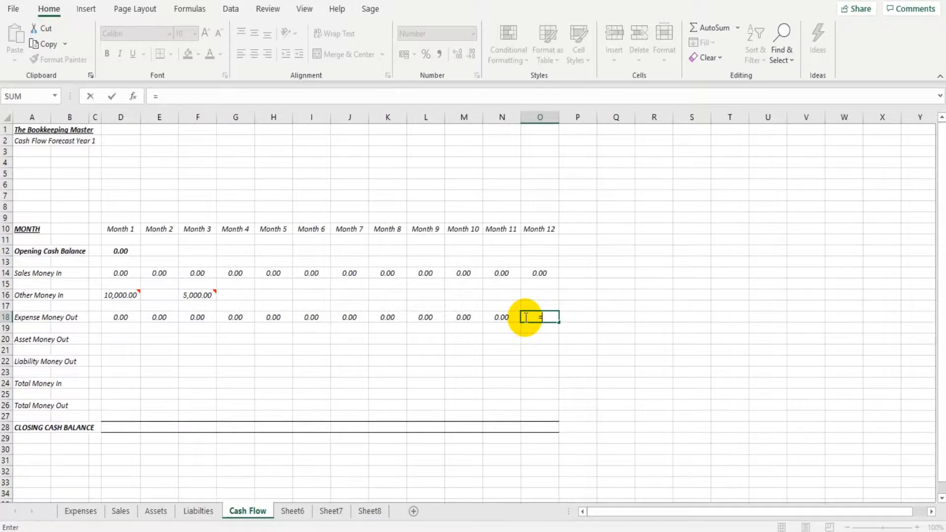
pyautogui.click(80, 510)
pyautogui.click(527, 338)
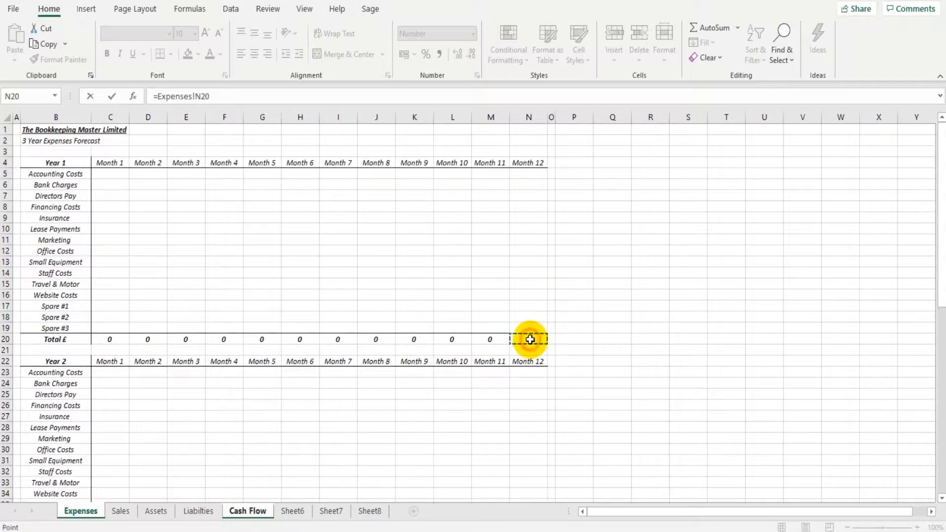
pyautogui.press('Return')
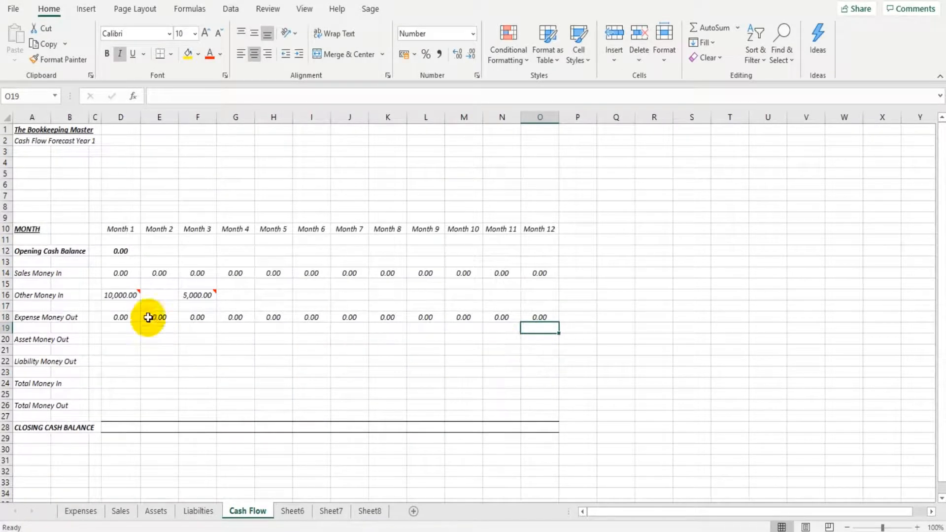
# - Check the formula behind each month's sales money in across row 14
pyautogui.click(127, 276)
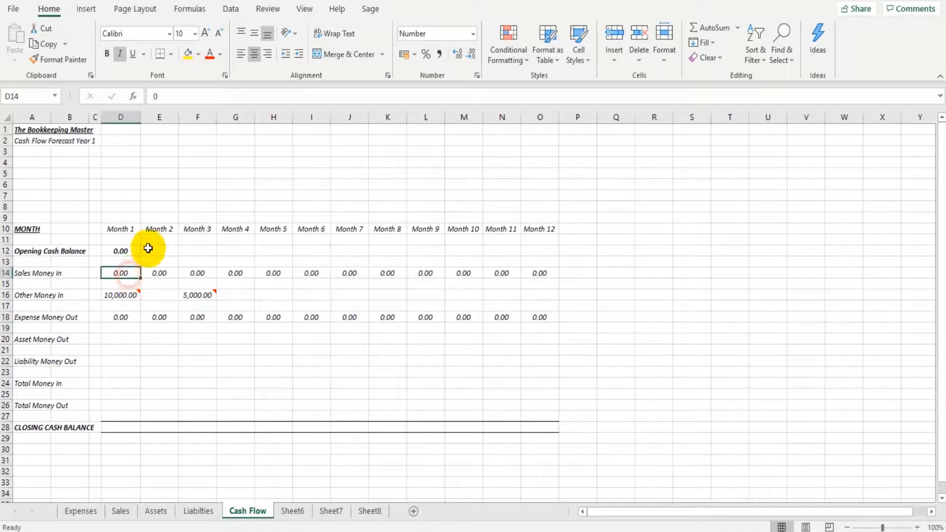
pyautogui.press('Right')
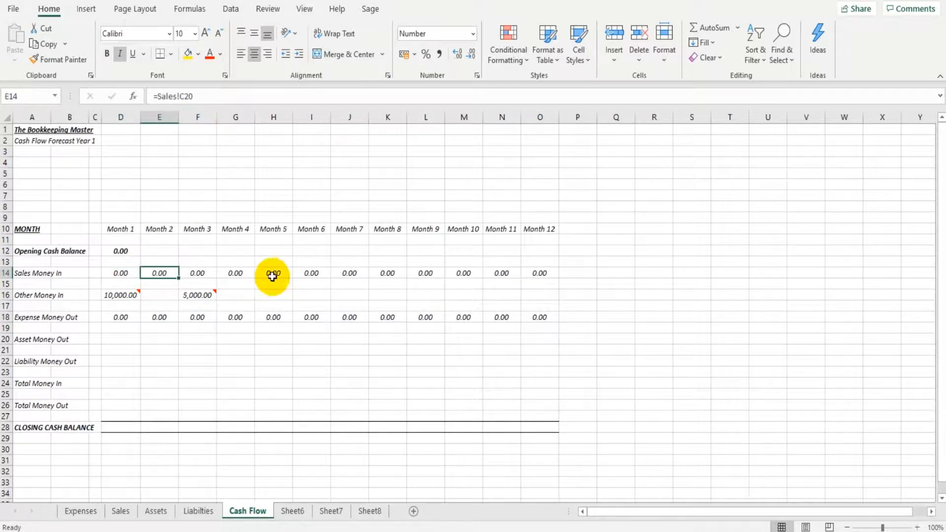
pyautogui.press('Right')
pyautogui.press('Right')
pyautogui.press('Right')
pyautogui.press('Right')
pyautogui.press('Right')
pyautogui.press('Right')
pyautogui.press('Right')
pyautogui.press('Right')
pyautogui.press('Right')
pyautogui.press('Right')
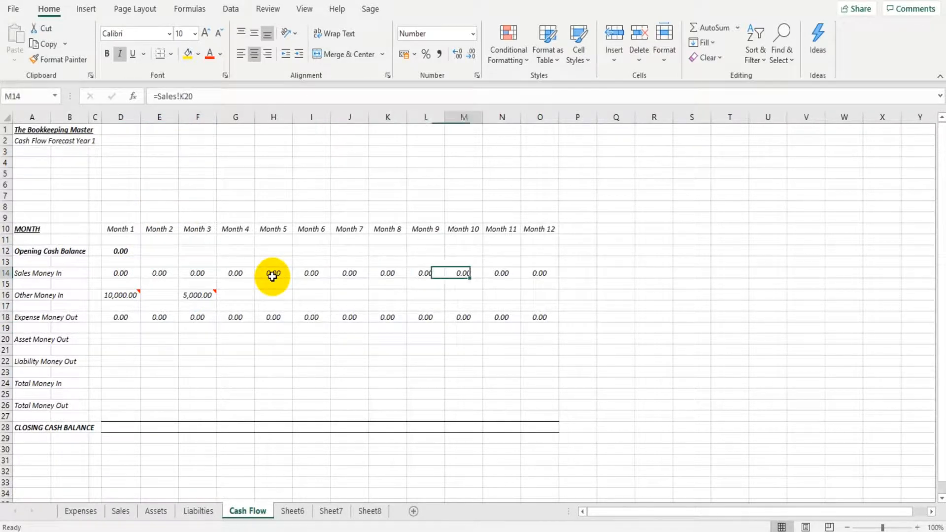
pyautogui.press('Left')
pyautogui.press('Left')
pyautogui.press('Left')
pyautogui.press('Left')
pyautogui.press('Left')
pyautogui.press('Left')
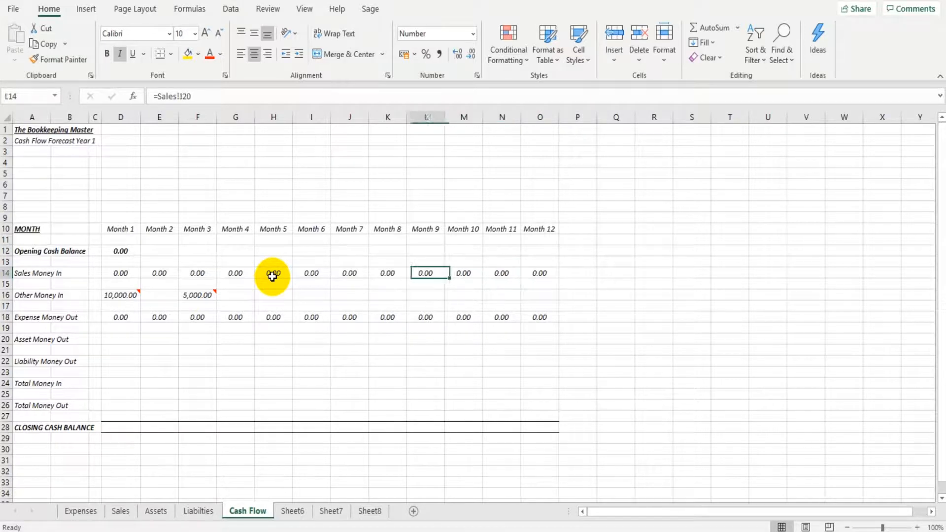
pyautogui.press('Left')
pyautogui.press('Left')
pyautogui.press('Left')
# - Check the formula behind each month's expense money out across row 18
pyautogui.press('Down')
pyautogui.press('Left')
pyautogui.press('Left')
pyautogui.press('Down')
pyautogui.press('Down')
pyautogui.press('Down')
pyautogui.press('Right')
pyautogui.press('Right')
pyautogui.press('Right')
pyautogui.press('Right')
pyautogui.press('Right')
pyautogui.press('Right')
pyautogui.press('Right')
pyautogui.press('Right')
pyautogui.press('Right')
pyautogui.press('Right')
pyautogui.press('Right')
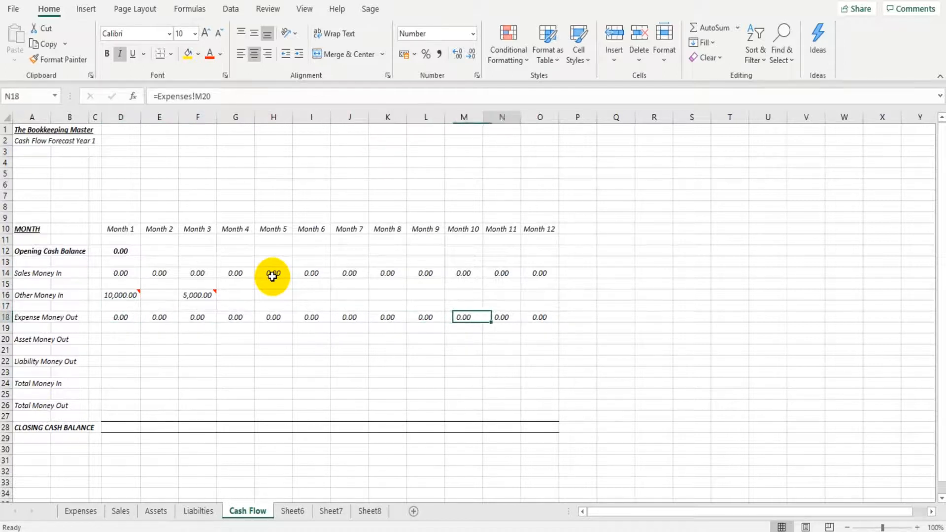
# - Link the Month 1 and Month 2 asset money out, D20 and E20, to the Assets totals with =Assets!C10 and =Assets!D10
pyautogui.click(126, 339)
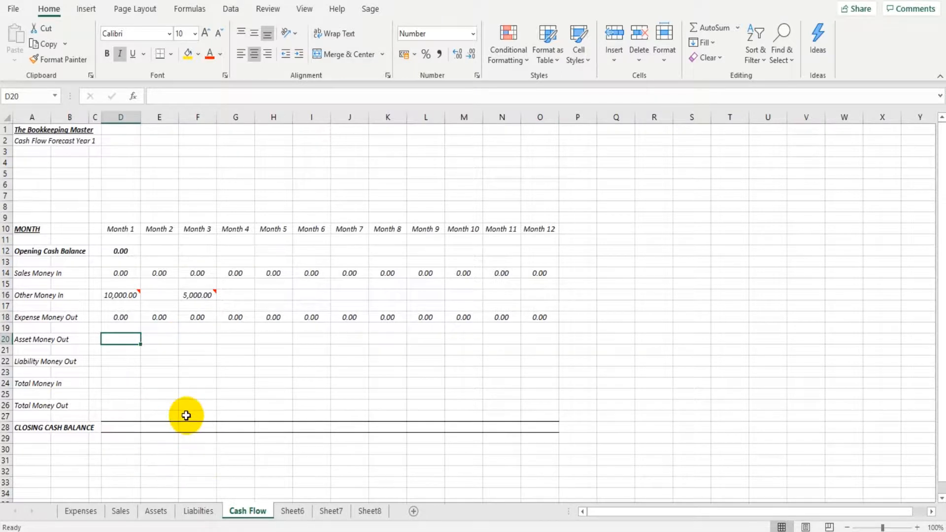
pyautogui.write('=')
pyautogui.click(156, 510)
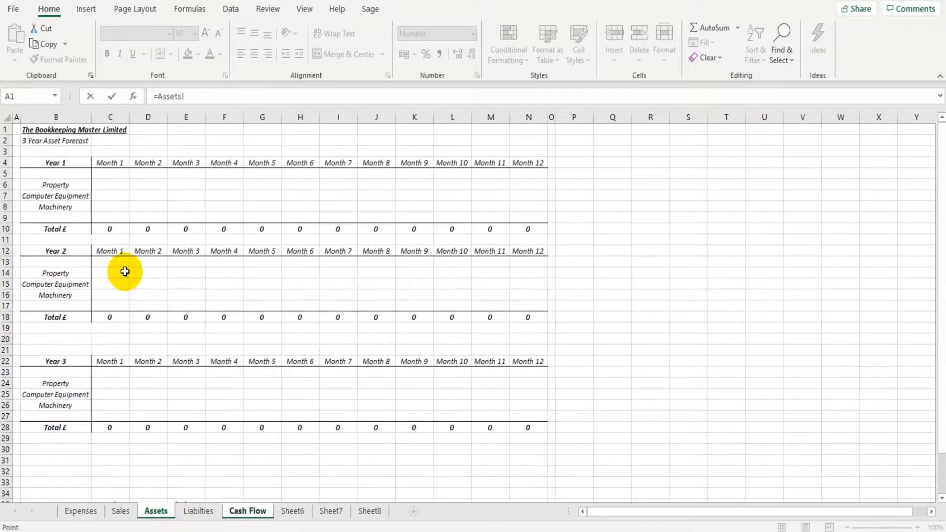
pyautogui.click(117, 231)
pyautogui.press('Tab')
pyautogui.write('=')
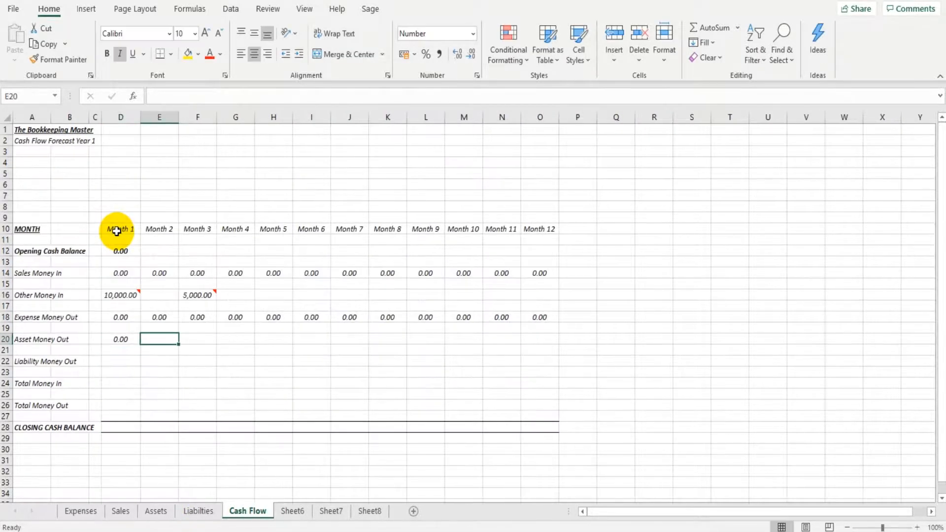
pyautogui.click(156, 510)
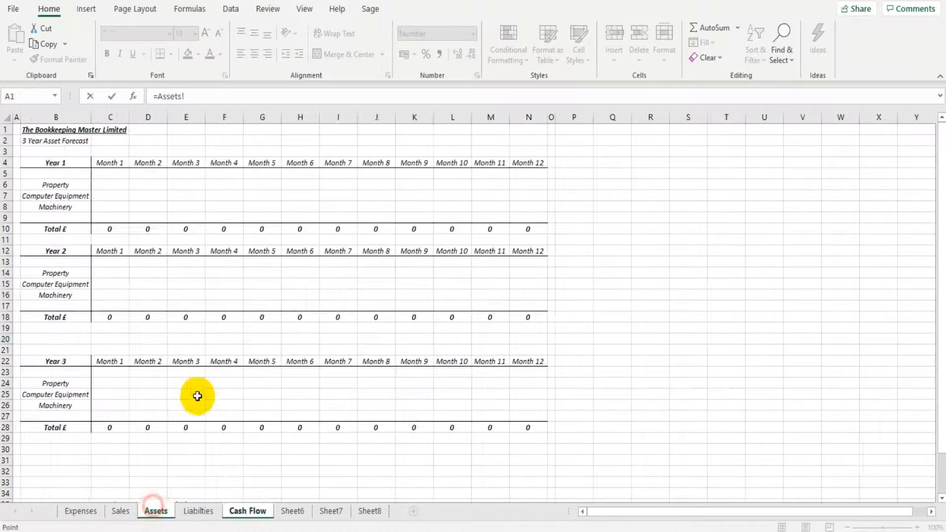
pyautogui.click(147, 229)
pyautogui.press('Tab')
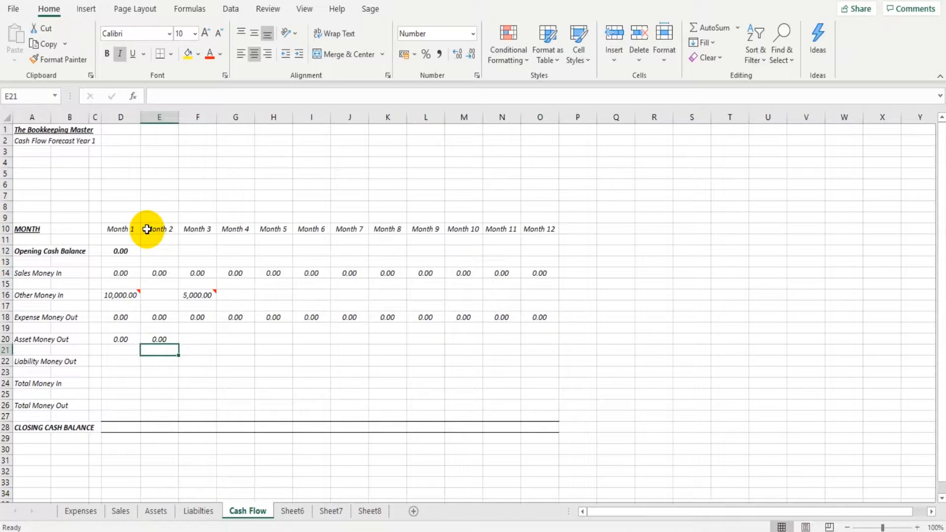
# - Link the Month 3 and Month 4 asset money out, F20 and G20, to =Assets!E10 and =Assets!F10
pyautogui.write('=')
pyautogui.click(155, 510)
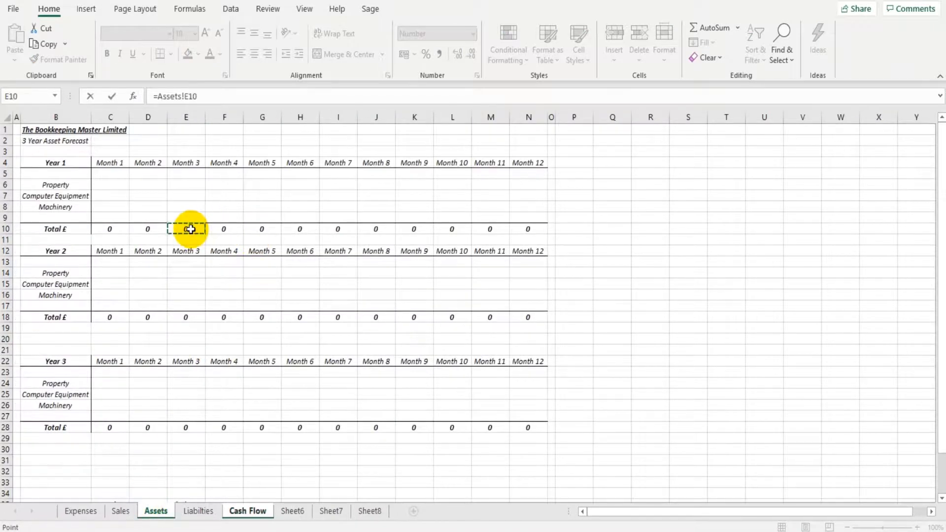
pyautogui.press('Return')
pyautogui.click(240, 346)
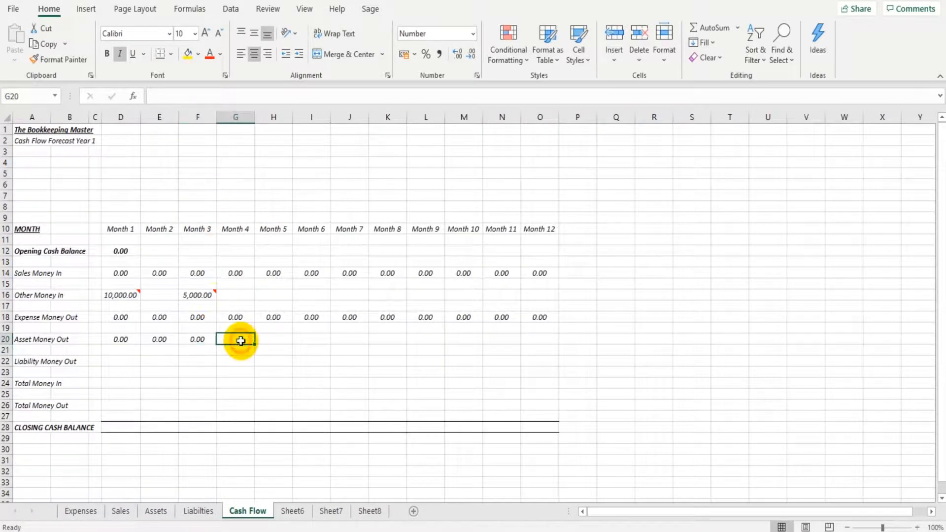
pyautogui.write('=')
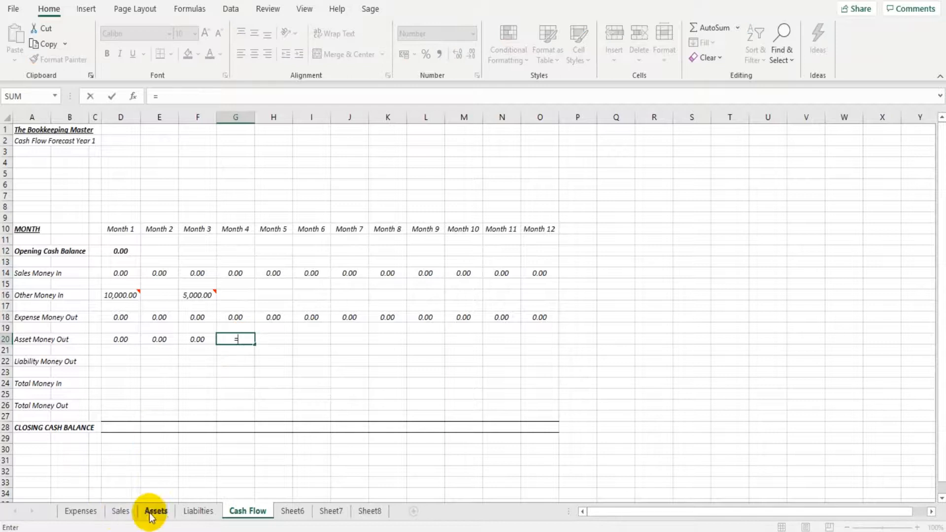
pyautogui.click(156, 511)
pyautogui.click(227, 227)
pyautogui.press('Tab')
# - Link the Month 5 to Month 7 asset money out, H20 to J20, to the matching Year 1 monthly totals on the Assets sheet
pyautogui.write('=')
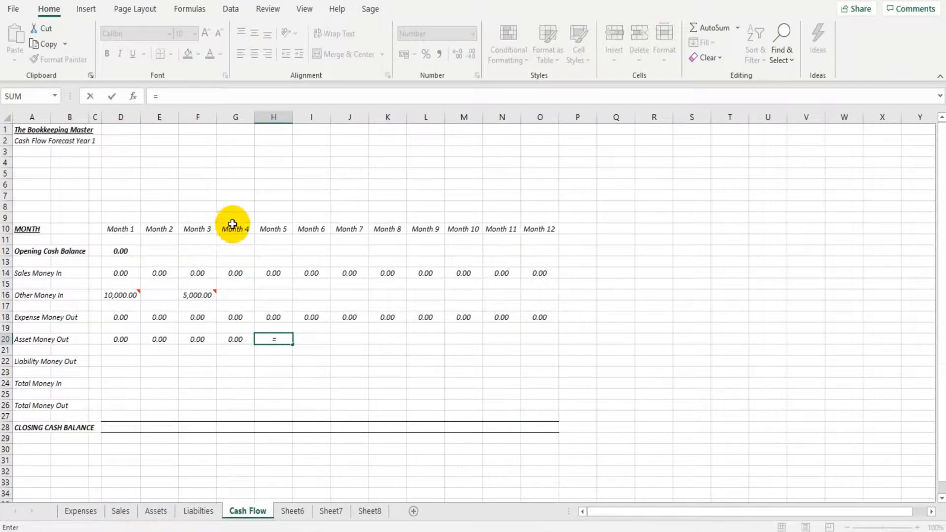
pyautogui.click(157, 511)
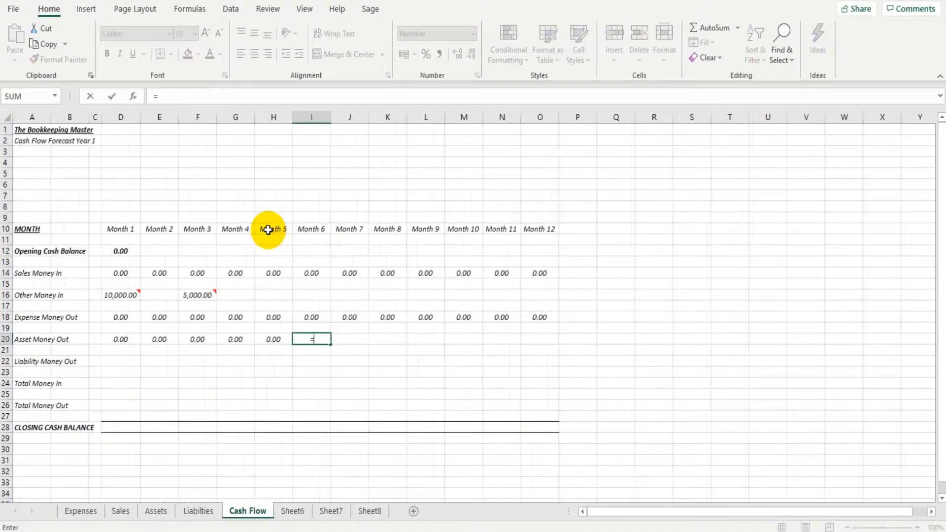
pyautogui.click(303, 230)
pyautogui.press('Tab')
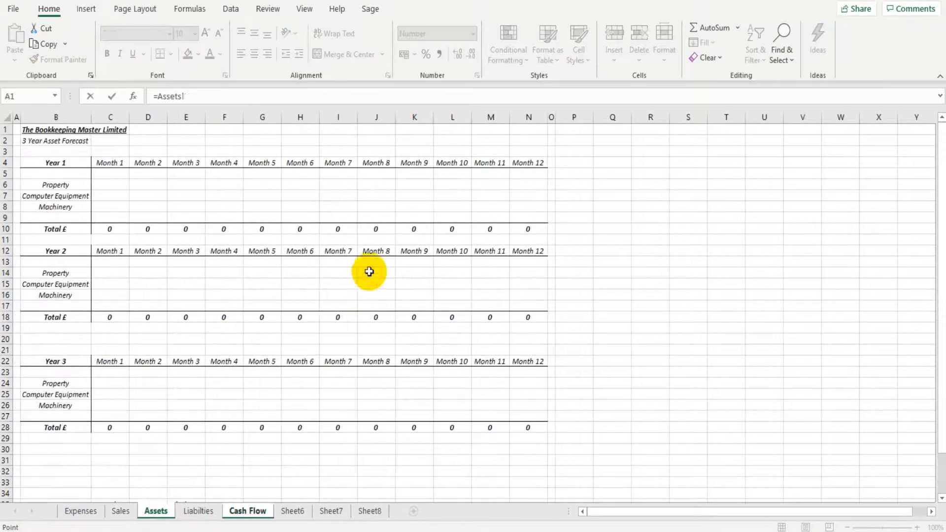
pyautogui.click(344, 228)
pyautogui.press('Tab')
# - Link the Month 8 and Month 9 asset money out, K20 and L20, to =Assets!J10 and =Assets!K10
pyautogui.write('=')
pyautogui.click(382, 230)
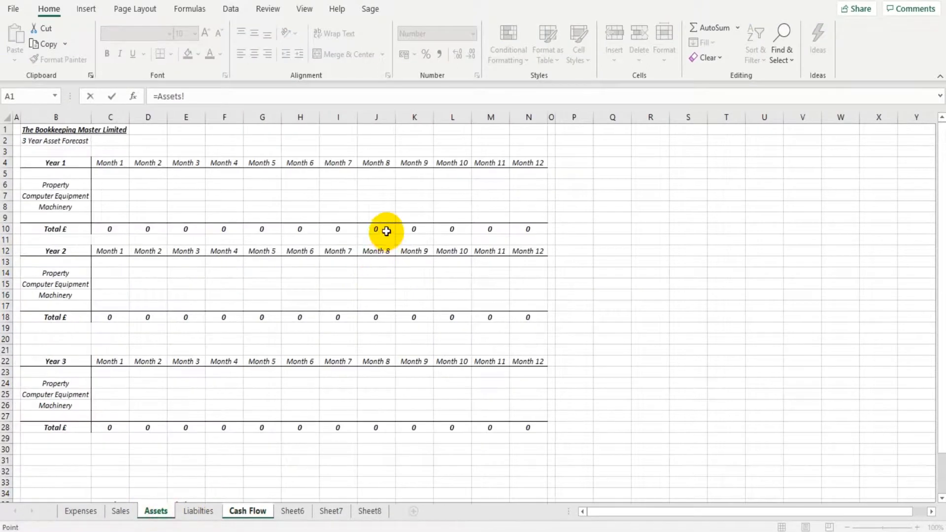
pyautogui.press('Tab')
pyautogui.write('=')
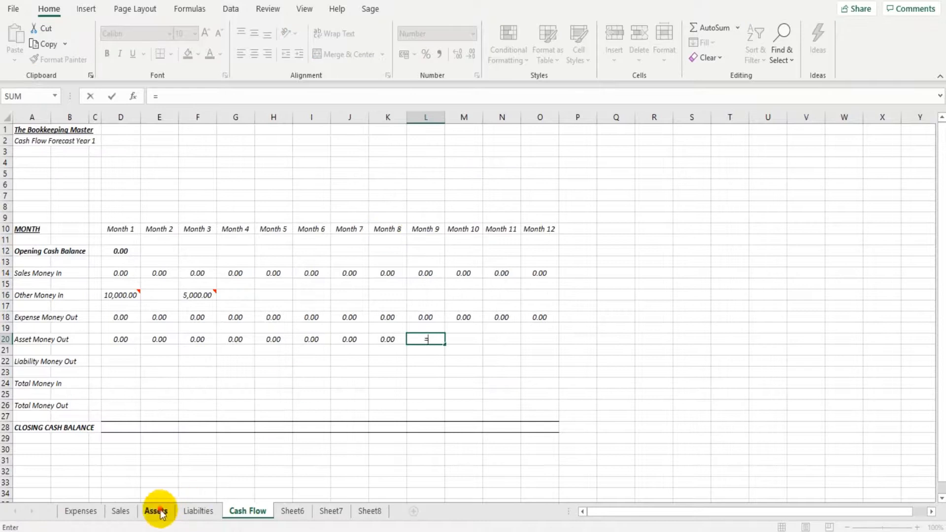
pyautogui.click(154, 510)
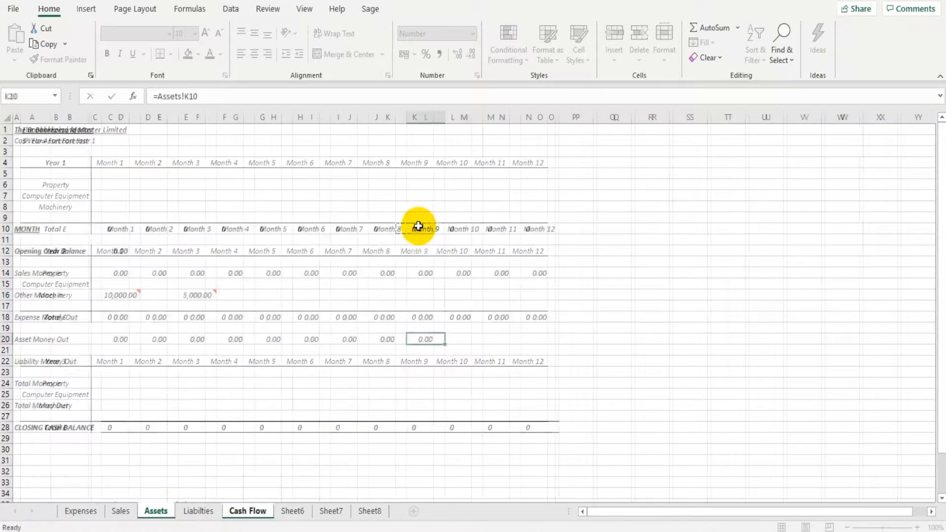
pyautogui.press('Tab')
# - Link the Month 10 and Month 11 asset money out, M20 and N20, to =Assets!L10 and =Assets!M10
pyautogui.write('=')
pyautogui.click(154, 509)
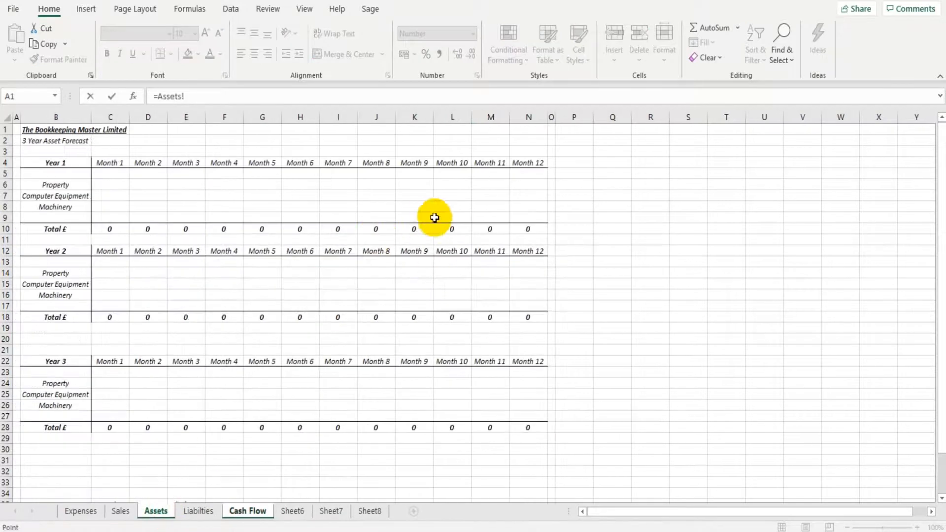
pyautogui.click(449, 227)
pyautogui.press('Tab')
pyautogui.write('=')
pyautogui.click(155, 510)
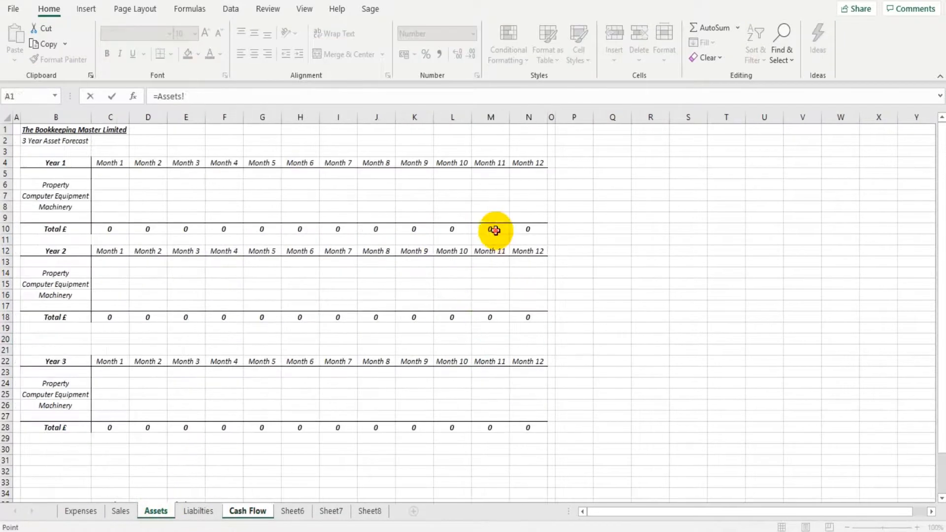
pyautogui.click(492, 228)
pyautogui.press('Tab')
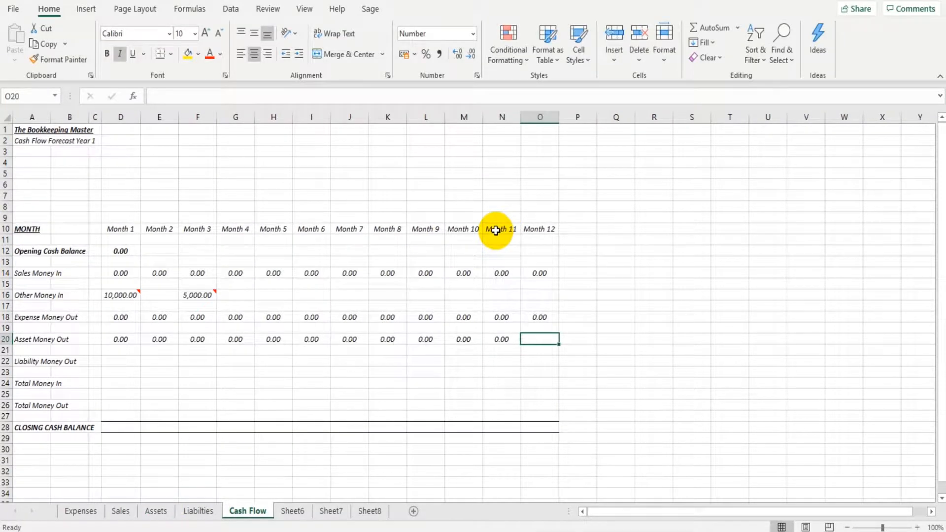
# - Link the Month 12 asset money out, cell O20, to the Month 12 assets total with =Assets!N10
pyautogui.write('=')
pyautogui.click(159, 510)
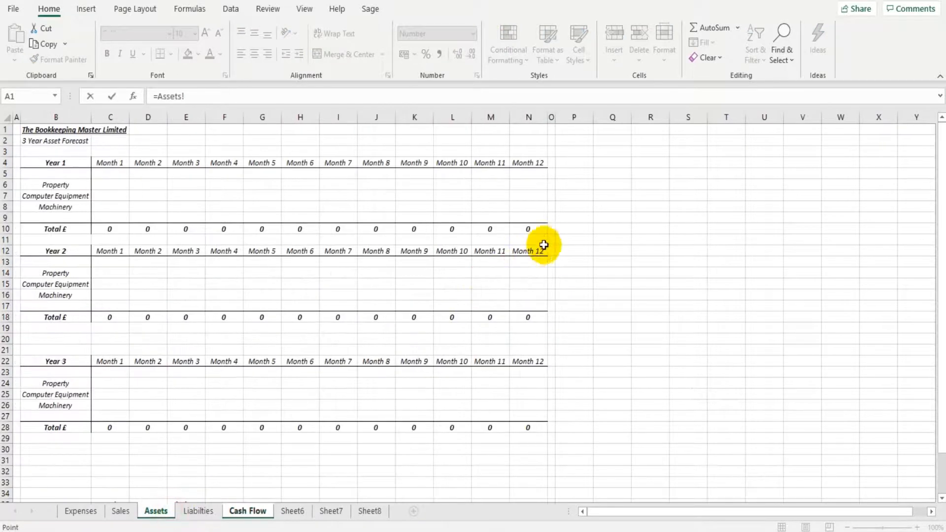
pyautogui.click(536, 231)
pyautogui.press('Return')
# - Check the asset money out formulas along row 20 from Month 12 back to Month 1
pyautogui.press('Left')
pyautogui.press('Left')
pyautogui.press('Left')
pyautogui.press('Left')
pyautogui.press('Left')
pyautogui.press('Left')
pyautogui.press('Left')
pyautogui.press('Left')
pyautogui.press('Left')
pyautogui.press('Left')
pyautogui.press('Left')
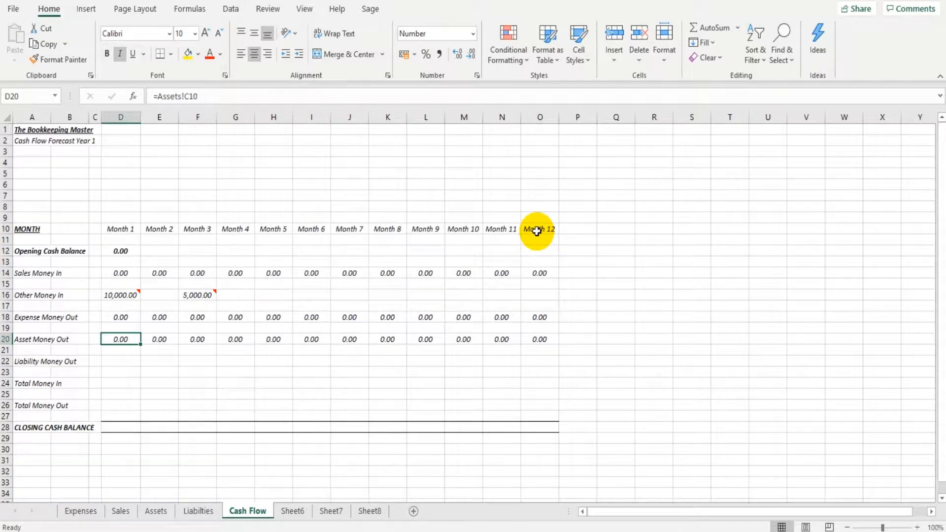
# - Link the Month 1 liability money out, cell D22, to the Month 1 Year 1 total with =Liabilties!C10
pyautogui.press('Down')
pyautogui.press('Down')
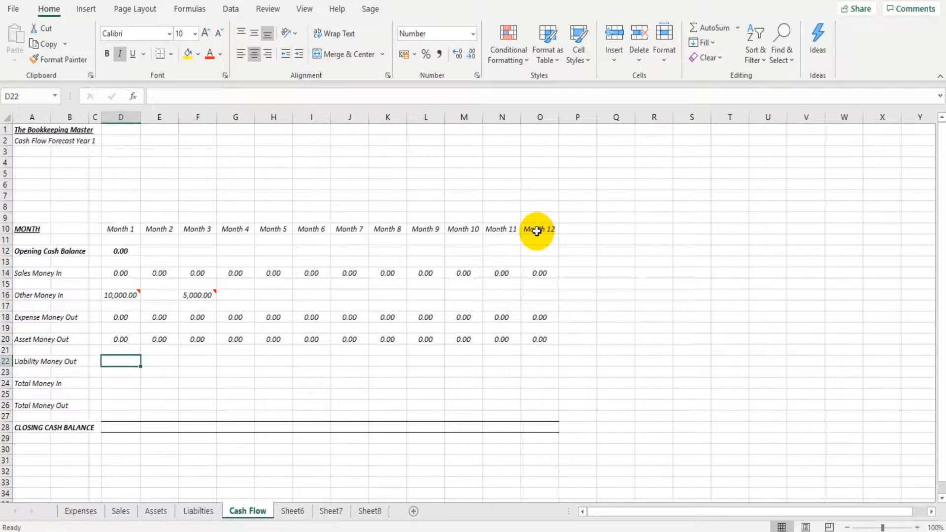
pyautogui.write('=')
pyautogui.click(215, 511)
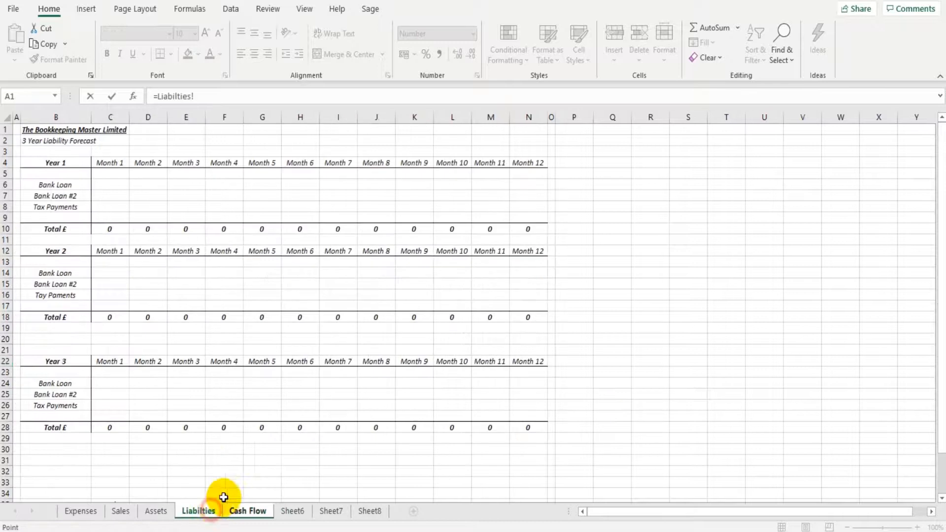
pyautogui.click(119, 230)
pyautogui.press('Tab')
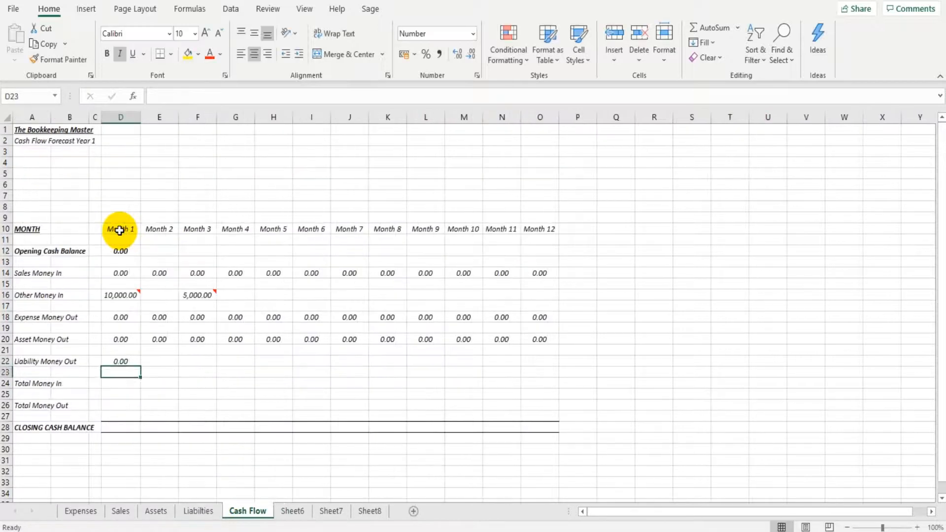
# - Link the Month 2 and Month 3 liability money out, E22 and F22, to =Liabilties!D10 and =Liabilties!E10
pyautogui.write('=')
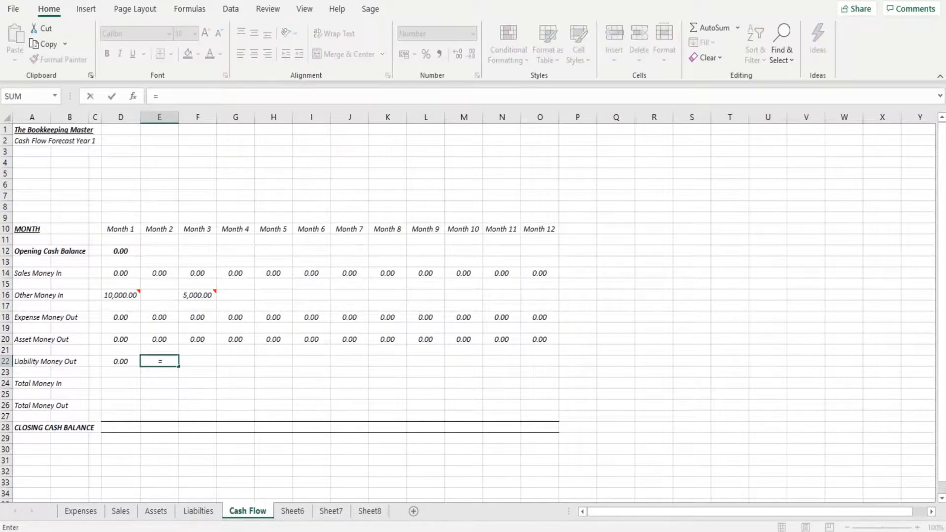
pyautogui.click(197, 511)
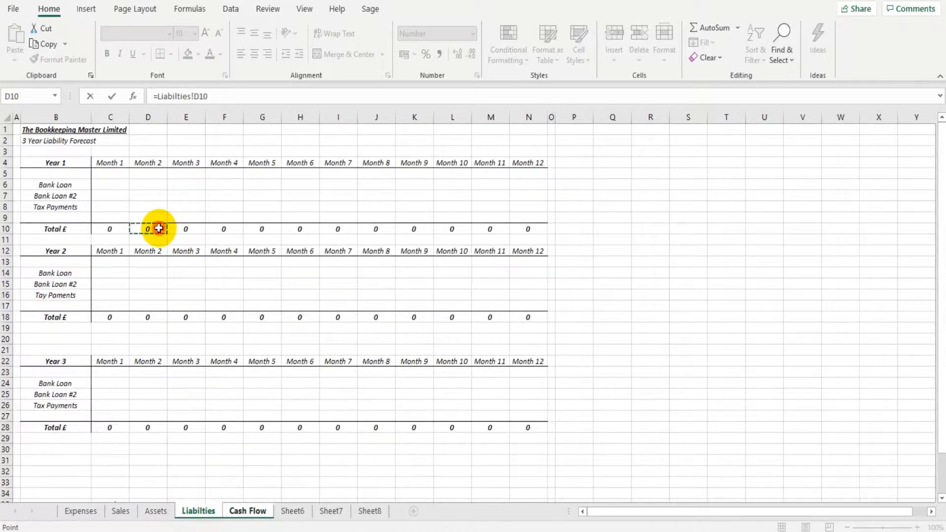
pyautogui.press('Tab')
pyautogui.write('=')
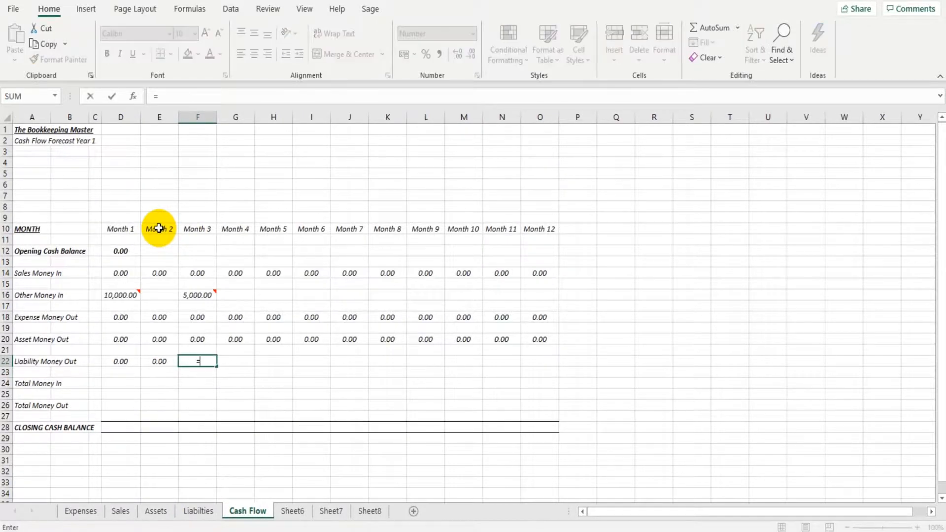
pyautogui.click(197, 511)
pyautogui.click(185, 229)
pyautogui.press('Tab')
# - Link the Month 4 and Month 5 liability money out, G22 and H22, to =Liabilties!F10 and =Liabilties!G10
pyautogui.write('=')
pyautogui.click(197, 511)
pyautogui.click(223, 228)
pyautogui.press('Tab')
pyautogui.write('=')
pyautogui.click(197, 511)
pyautogui.click(269, 226)
pyautogui.press('Tab')
# - Link the Month 6 and Month 7 liability money out, I22 and J22, to =Liabilties!H10 and =Liabilties!I10
pyautogui.write('=')
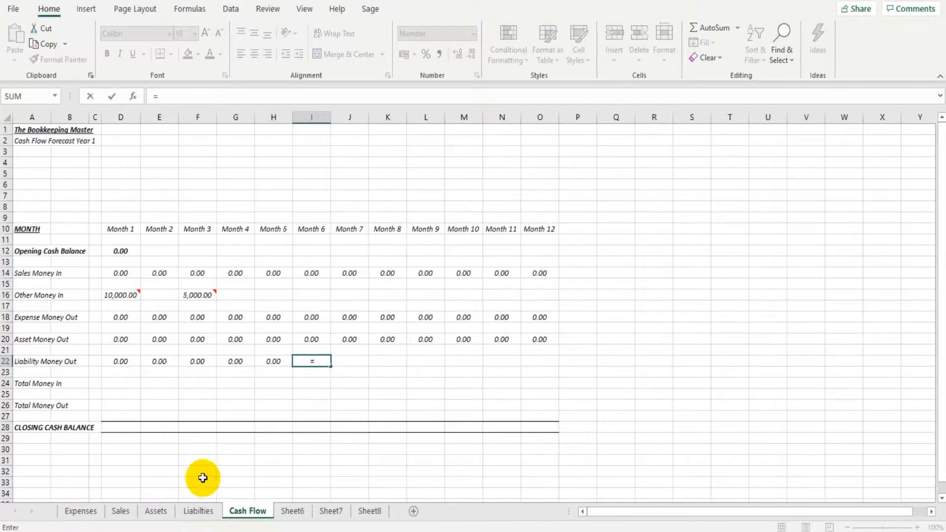
pyautogui.click(197, 511)
pyautogui.click(307, 232)
pyautogui.press('Tab')
pyautogui.write('=')
pyautogui.click(197, 511)
pyautogui.click(338, 228)
pyautogui.press('Tab')
# - Link the Month 8 and Month 9 liability money out, K22 and L22, to =Liabilties!J10 and =Liabilties!K10
pyautogui.write('=')
pyautogui.click(197, 510)
pyautogui.click(380, 228)
pyautogui.press('Tab')
pyautogui.write('=')
pyautogui.click(197, 511)
pyautogui.click(422, 229)
pyautogui.press('Tab')
# - Link the Month 10, 11 and 12 liability money out, M22 to O22, to =Liabilties!L10, =Liabilties!M10 and =Liabilties!N10
pyautogui.write('=')
pyautogui.click(197, 511)
pyautogui.click(450, 228)
pyautogui.press('Tab')
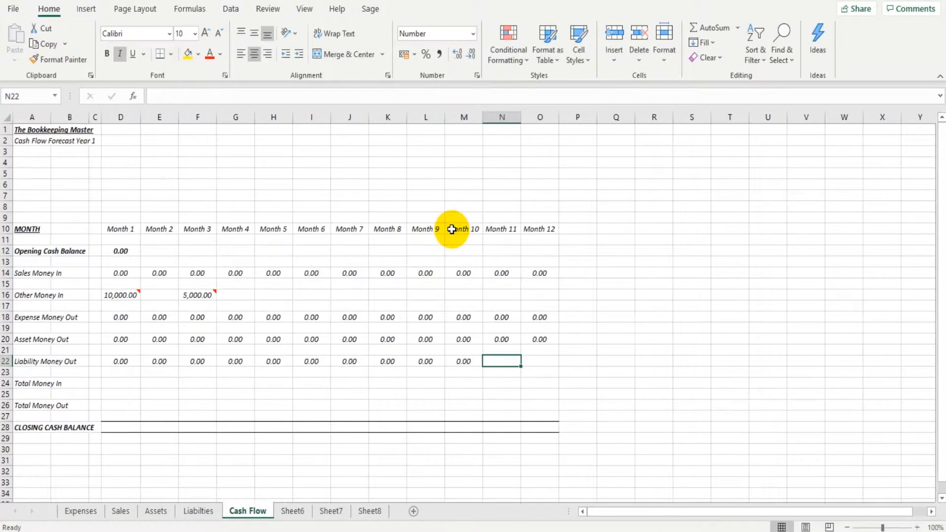
pyautogui.write('=')
pyautogui.click(197, 511)
pyautogui.click(481, 229)
pyautogui.press('Tab')
pyautogui.write('=')
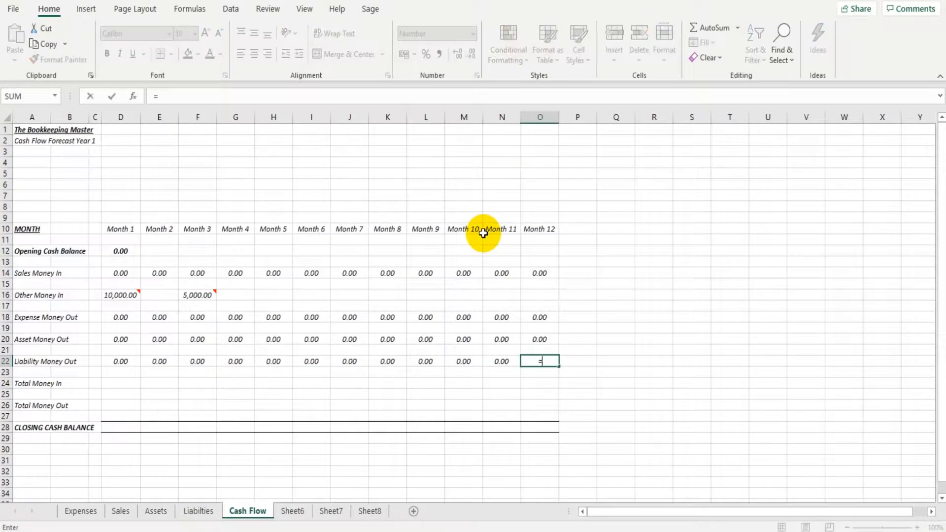
pyautogui.click(197, 510)
pyautogui.press('Return')
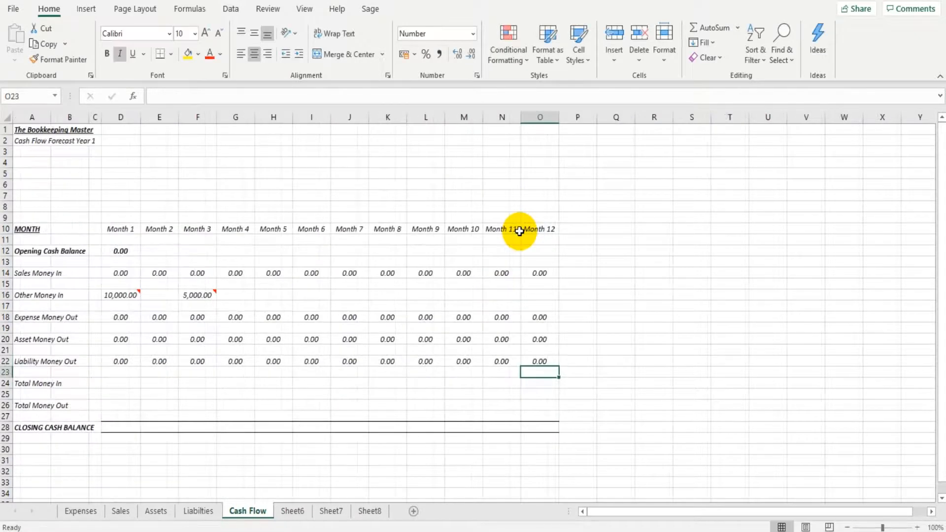
# - Check the liability money out formulas along row 22 from Month 12 back to Month 1
pyautogui.press('Up')
pyautogui.press('Left')
pyautogui.press('Left')
pyautogui.press('Left')
pyautogui.press('Left')
pyautogui.press('Left')
pyautogui.press('Left')
pyautogui.press('Left')
pyautogui.press('Left')
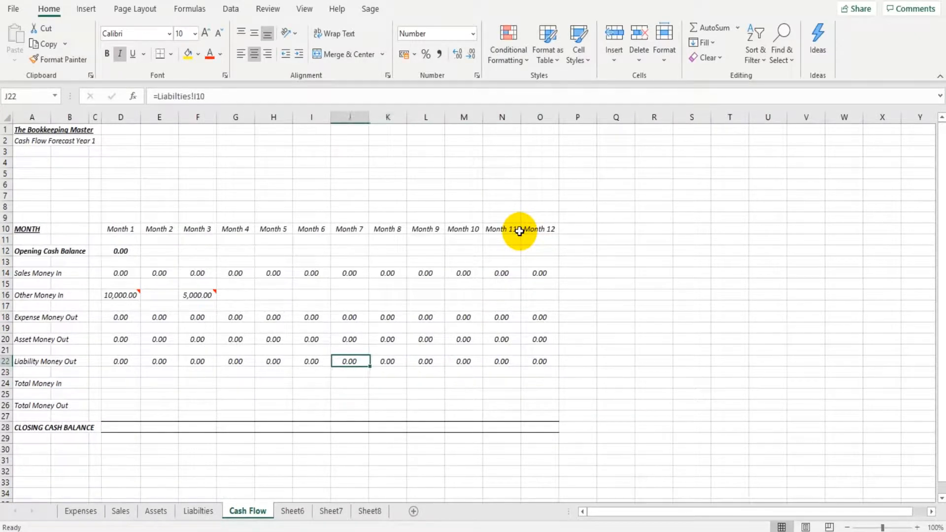
pyautogui.press('Left')
pyautogui.press('Left')
pyautogui.press('Left')
# - Check the asset money out formulas along row 20 from Month 1 through Month 12
pyautogui.press('Up')
pyautogui.press('Up')
pyautogui.press('Right')
pyautogui.press('Right')
pyautogui.press('Right')
pyautogui.press('Right')
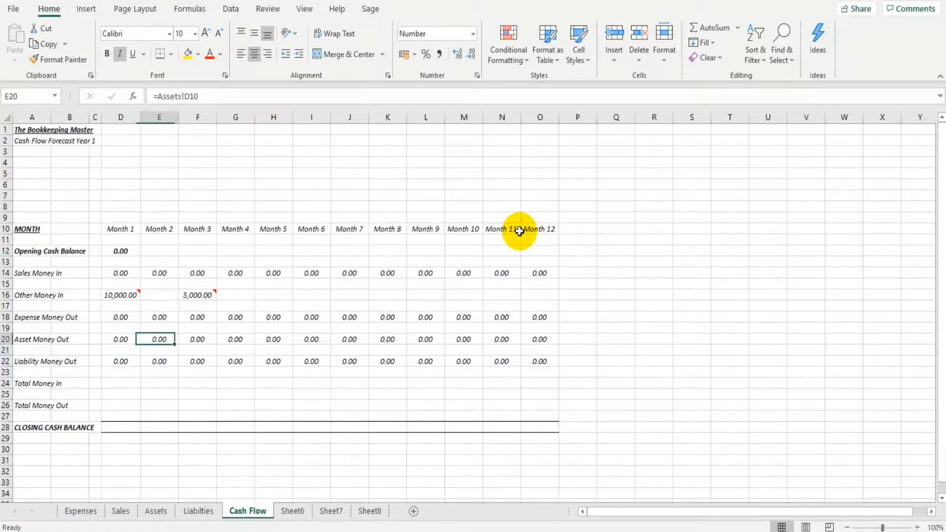
pyautogui.press('Right')
pyautogui.press('Right')
pyautogui.press('Right')
pyautogui.press('Right')
pyautogui.press('Right')
pyautogui.press('Right')
pyautogui.press('Right')
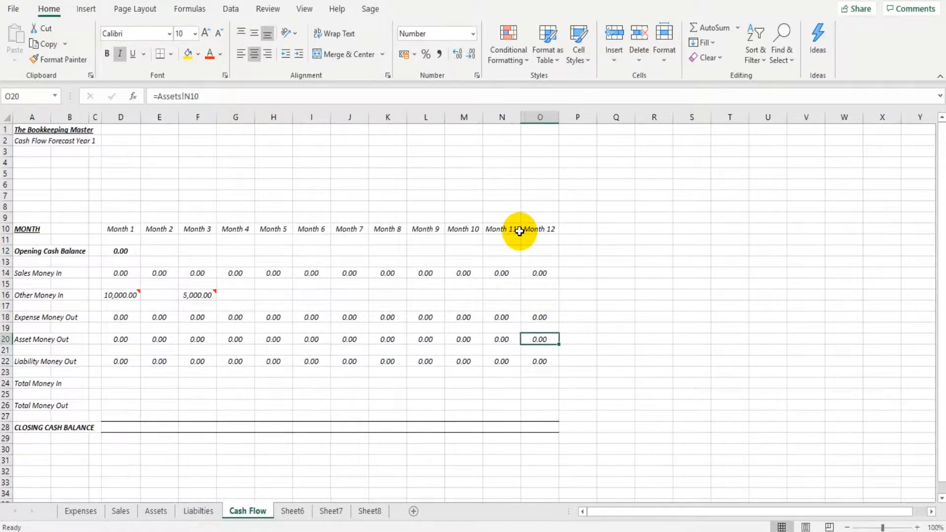
# - Recheck the liability money out formulas along row 22 back to Month 1, ending on the Month 1 total money in cell
pyautogui.press('Down')
pyautogui.press('Down')
pyautogui.press('Left')
pyautogui.press('Left')
pyautogui.press('Left')
pyautogui.press('Left')
pyautogui.press('Left')
pyautogui.press('Left')
pyautogui.press('Left')
pyautogui.press('Left')
pyautogui.press('Left')
pyautogui.press('Left')
pyautogui.press('Left')
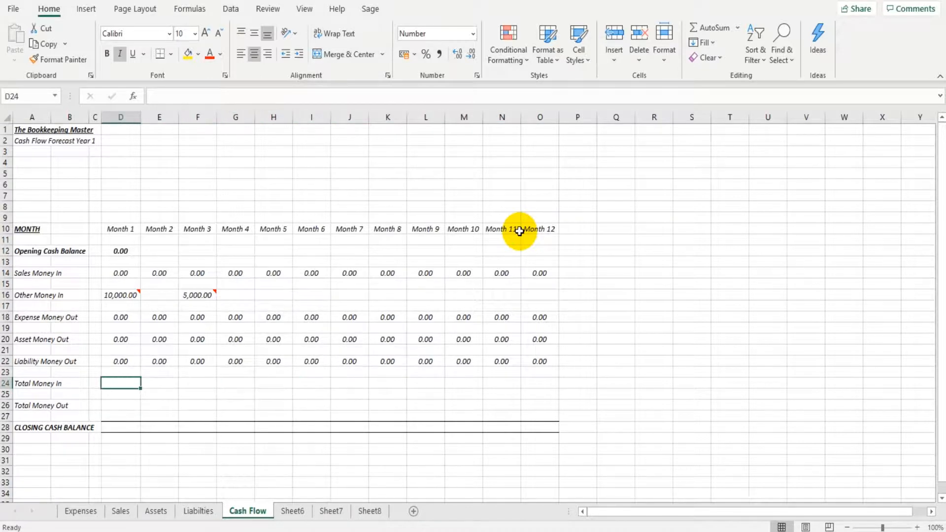
# - Calculate the Month 1 total money in, cell D24, as sales plus other money in with =D14+D16
pyautogui.write('=')
pyautogui.click(143, 271)
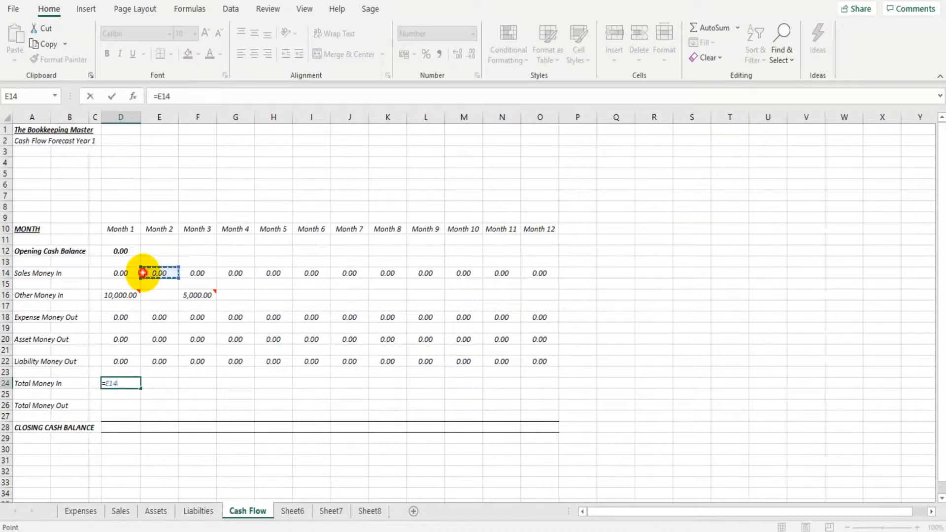
pyautogui.click(132, 271)
pyautogui.write('+')
pyautogui.click(120, 295)
pyautogui.press('Return')
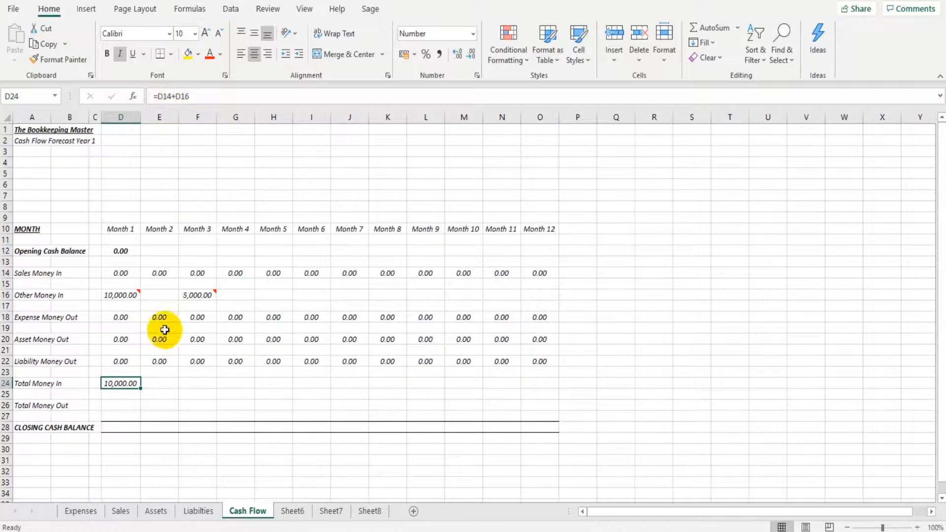
# - Enter =E14+E16 as the Month 2 total money in, and fill the D24 formula across row 24 to Month 12
pyautogui.click(157, 383)
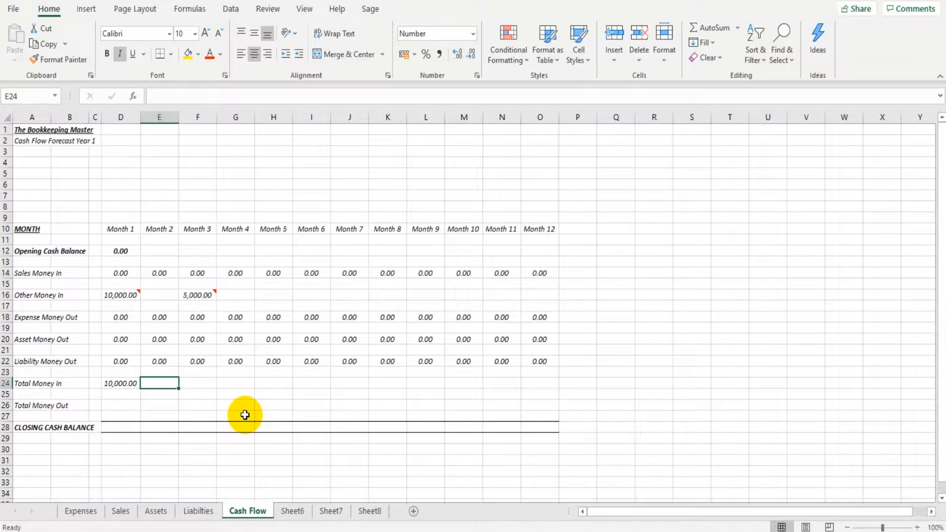
pyautogui.write('=')
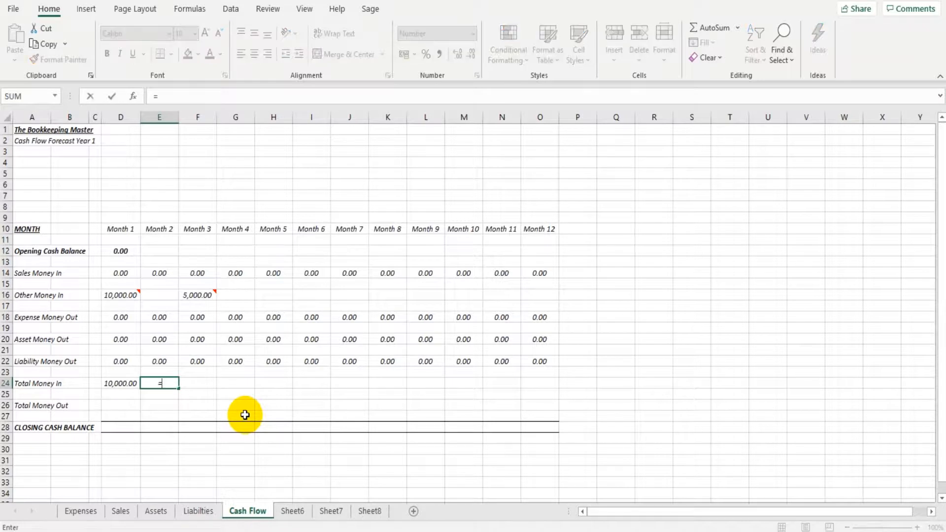
pyautogui.click(156, 273)
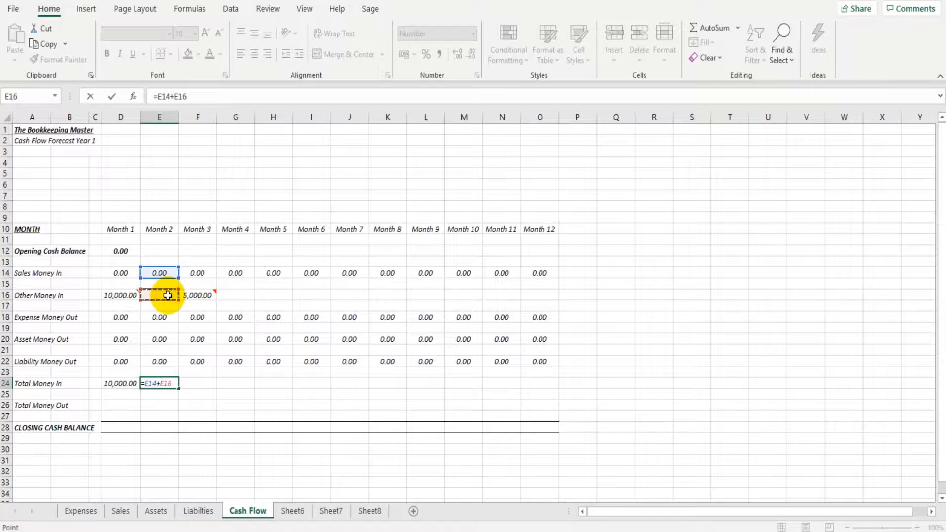
pyautogui.press('Return')
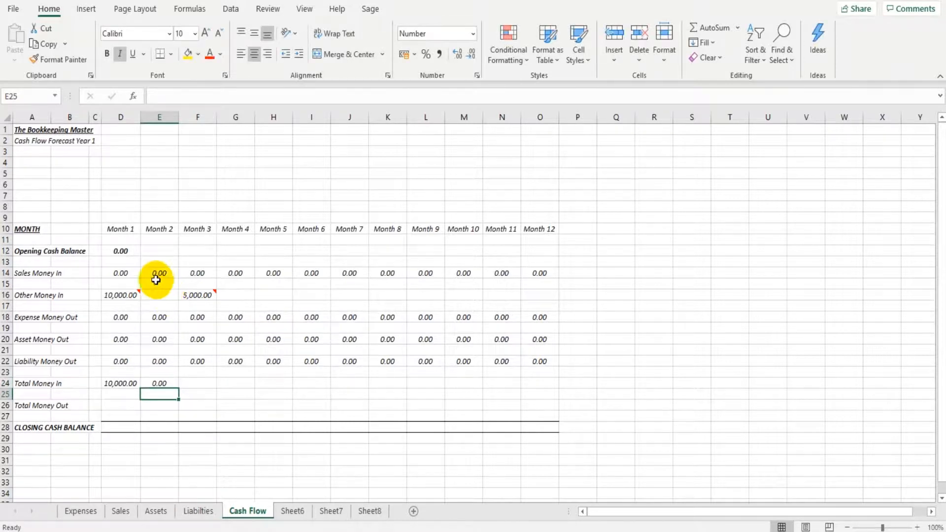
pyautogui.moveTo(120, 383); pyautogui.dragTo(541, 390)
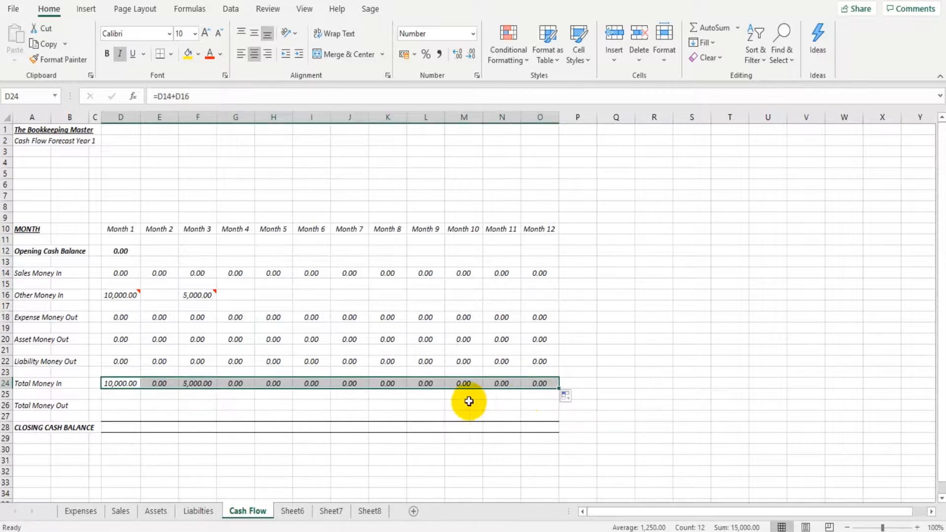
pyautogui.click(237, 396)
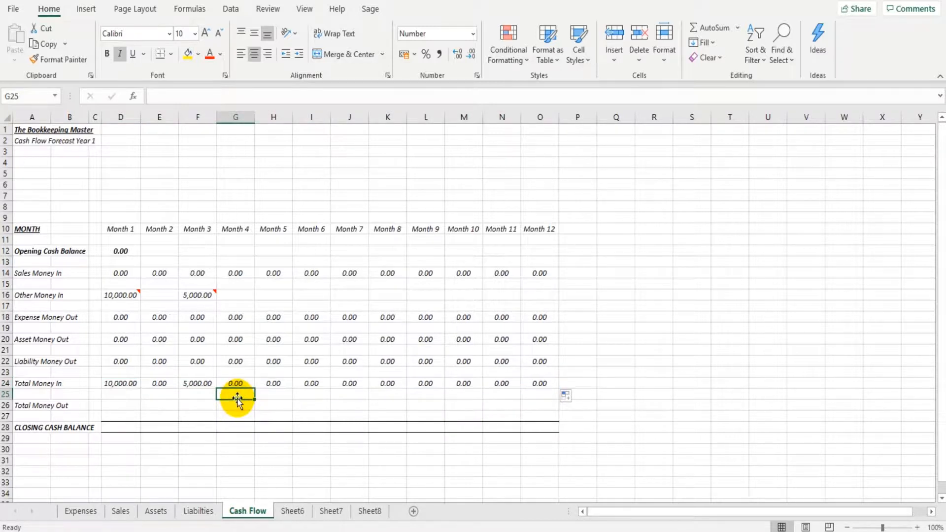
# - Calculate the Month 1 total money out, cell D26, from expenses, assets and liabilities with =D18+D20+D22
pyautogui.click(128, 404)
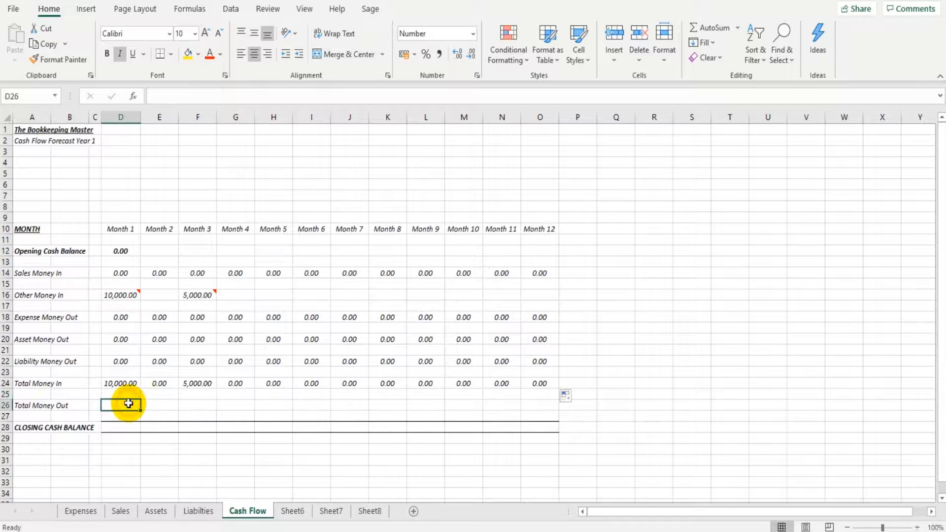
pyautogui.write('=')
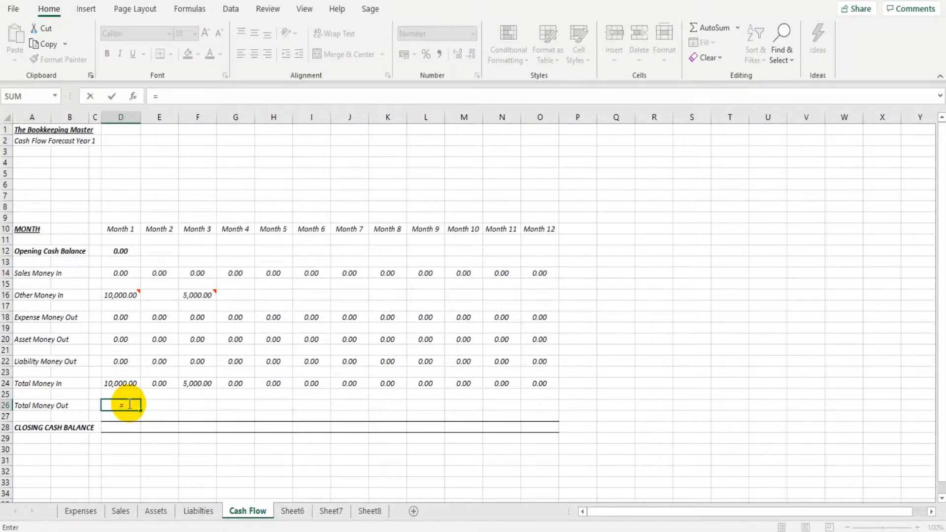
pyautogui.click(123, 317)
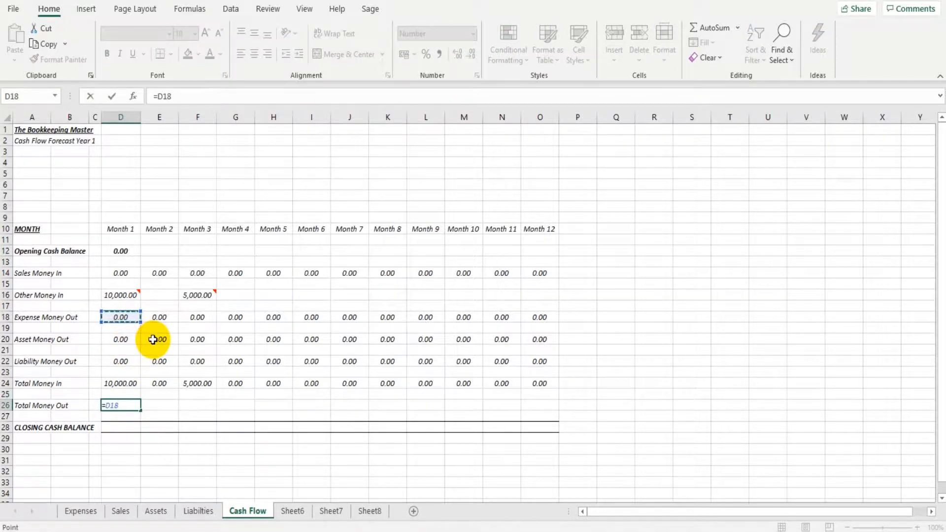
pyautogui.click(133, 339)
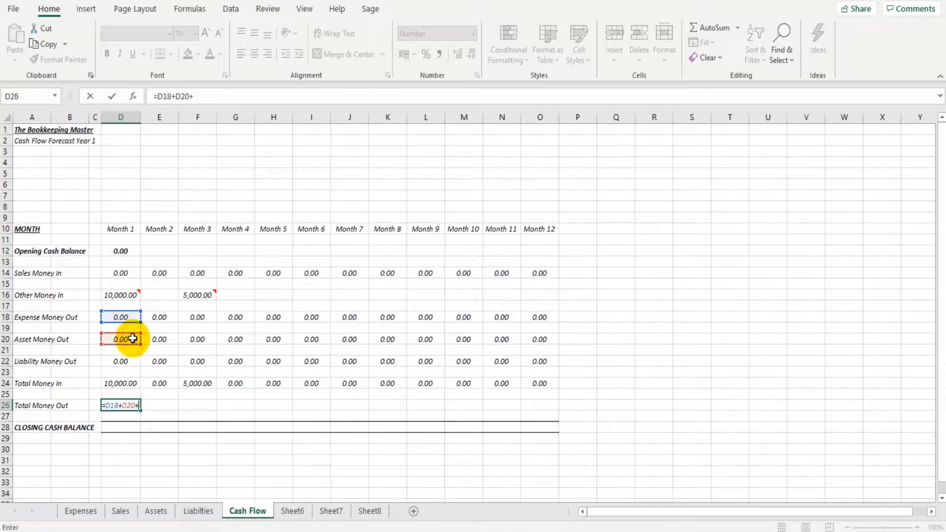
pyautogui.write('+')
pyautogui.click(125, 360)
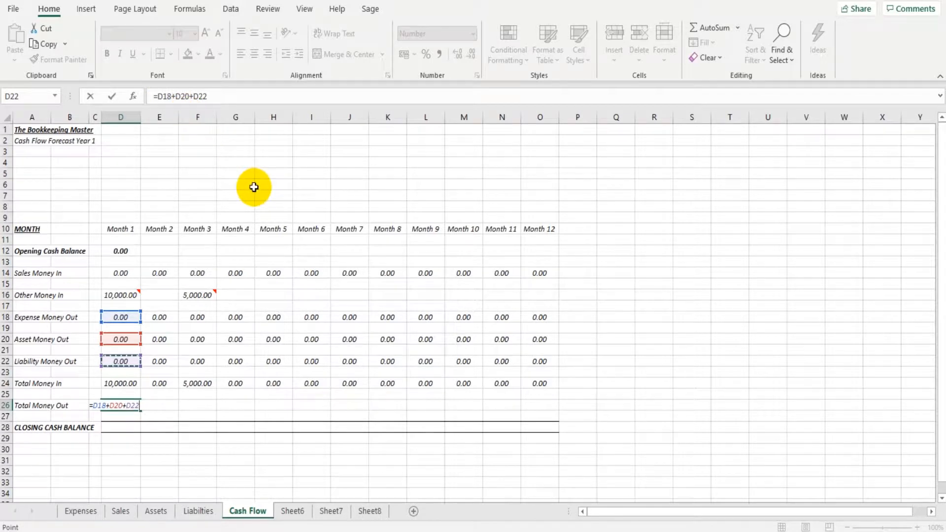
# - Enter =E18+E20+E22 as the Month 2 total money out, and fill the D26 formula across row 26 to Month 12
pyautogui.click(161, 405)
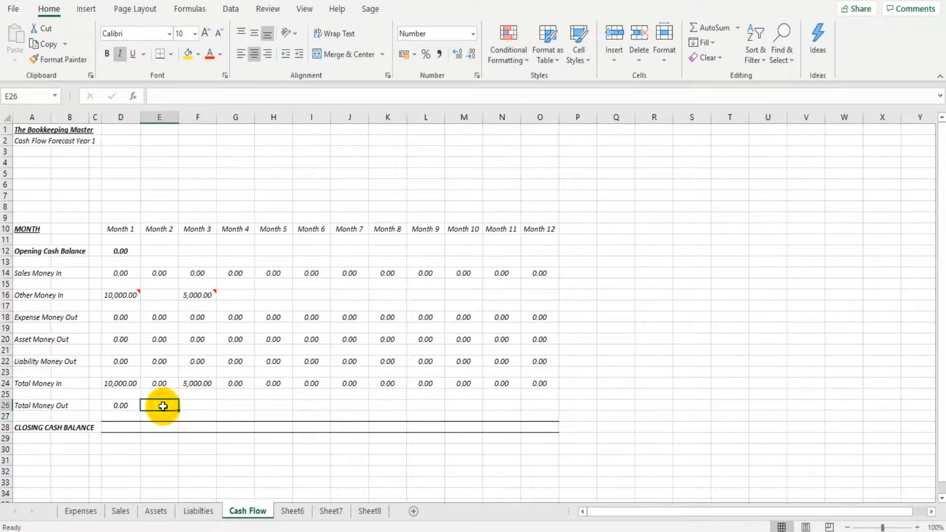
pyautogui.write('=')
pyautogui.click(162, 317)
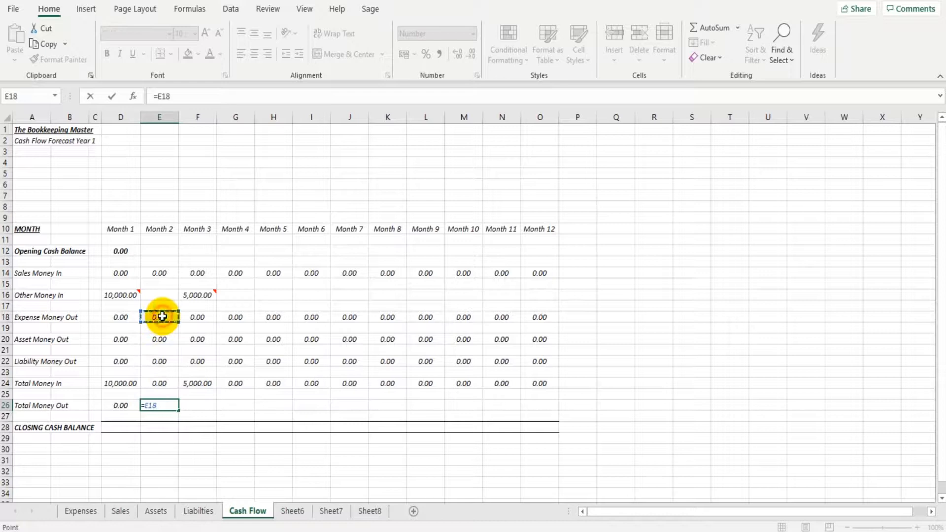
pyautogui.write('+')
pyautogui.click(172, 339)
pyautogui.write('+')
pyautogui.click(167, 363)
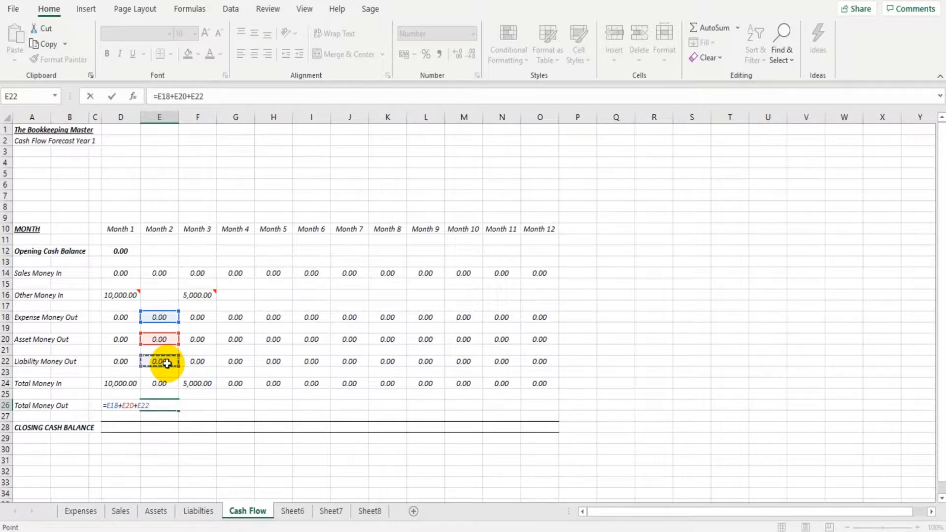
pyautogui.press('Return')
pyautogui.moveTo(123, 403); pyautogui.dragTo(540, 412)
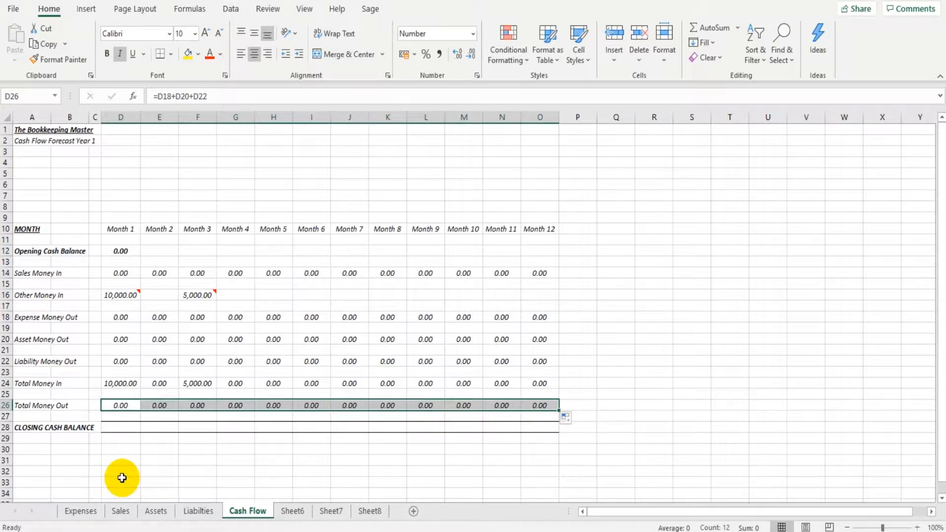
# - Calculate the Month 1 closing cash balance, cell D28, as opening balance plus money in less money out with =D12+D24-D26
pyautogui.click(122, 428)
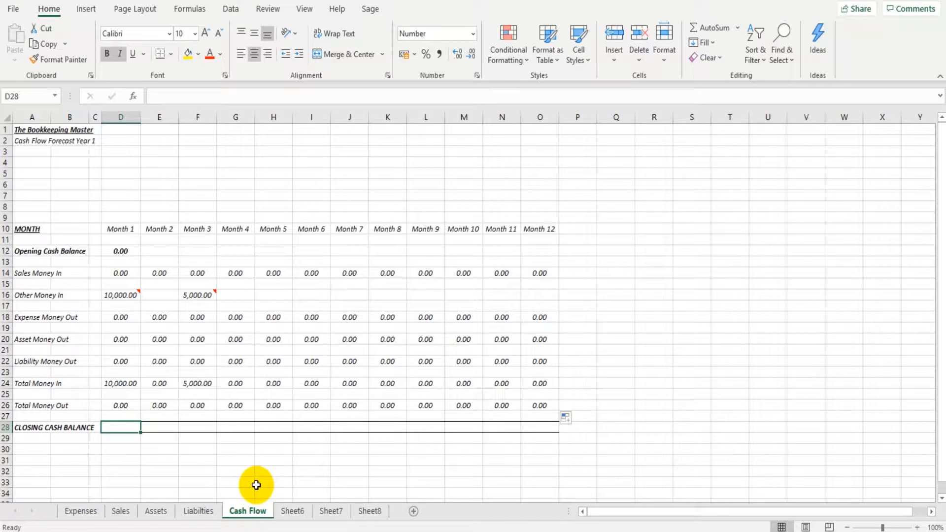
pyautogui.write('=')
pyautogui.click(127, 251)
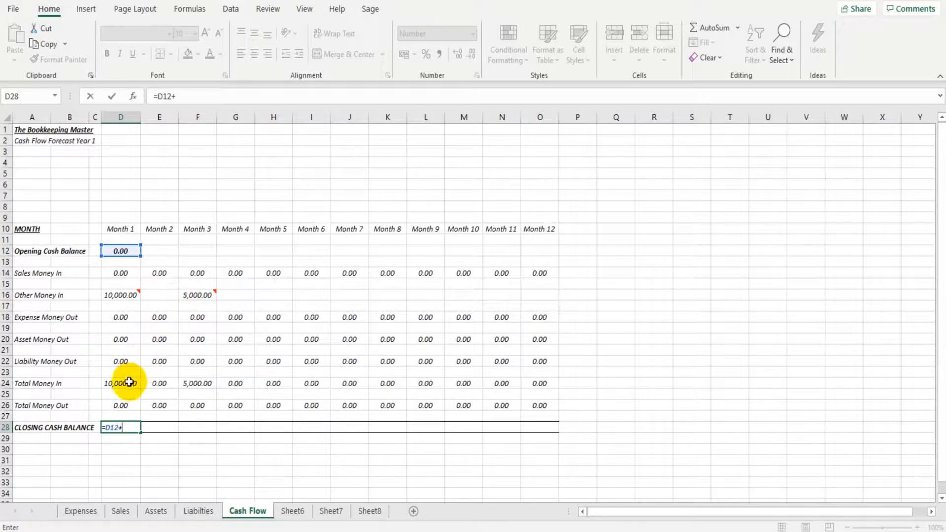
pyautogui.click(126, 382)
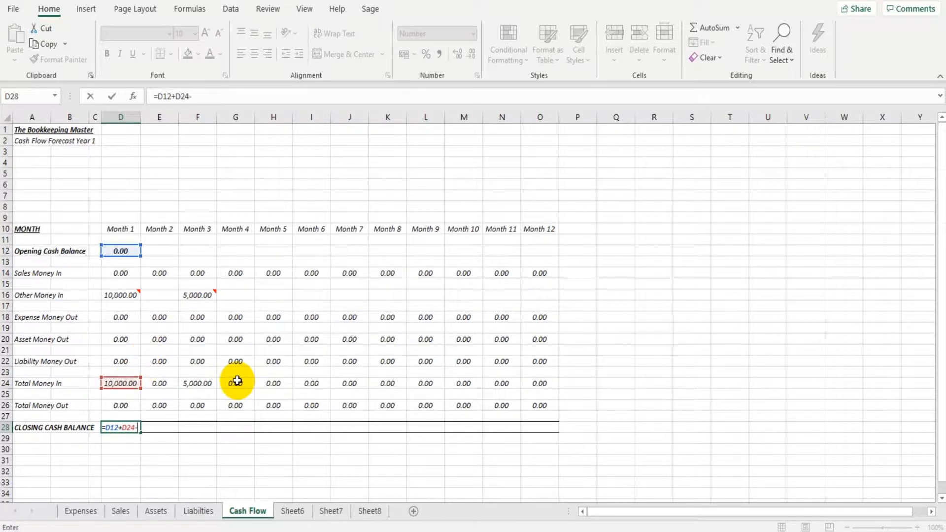
pyautogui.write('-')
pyautogui.click(128, 415)
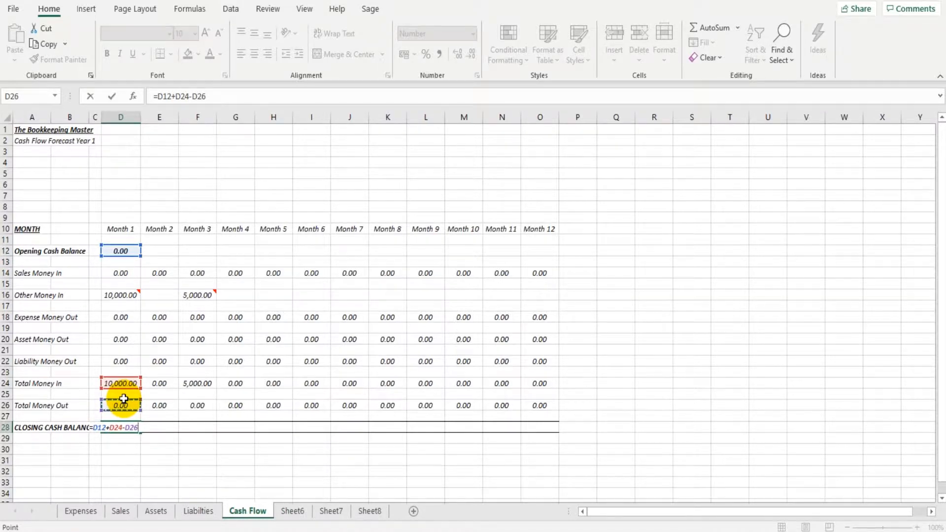
pyautogui.press('Return')
# - Enter =E12+E24-E26 as the Month 2 closing cash balance, and fill the D28 formula across row 28 to Month 12
pyautogui.press('Up')
pyautogui.press('Right')
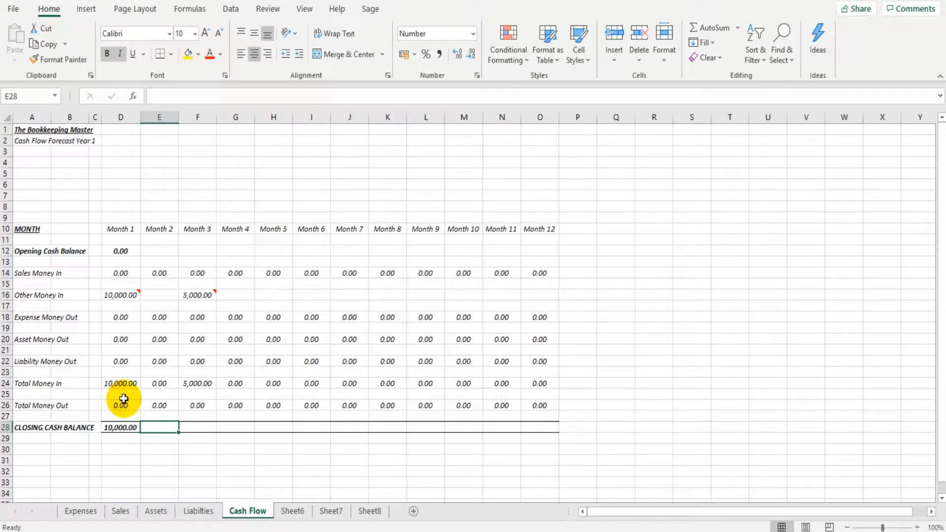
pyautogui.write('=')
pyautogui.click(167, 249)
pyautogui.write('+')
pyautogui.click(159, 384)
pyautogui.write('-')
pyautogui.click(165, 407)
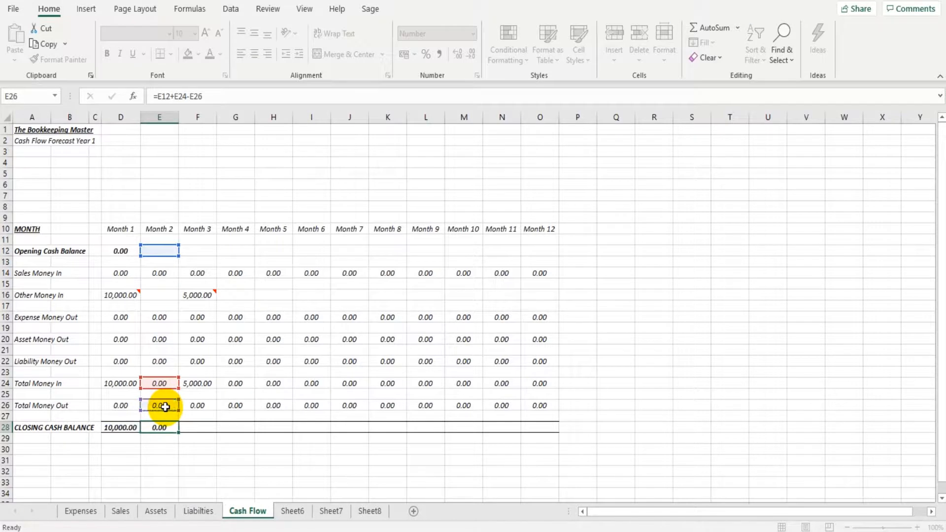
pyautogui.press('Return')
pyautogui.moveTo(123, 428); pyautogui.dragTo(545, 437)
pyautogui.click(465, 428)
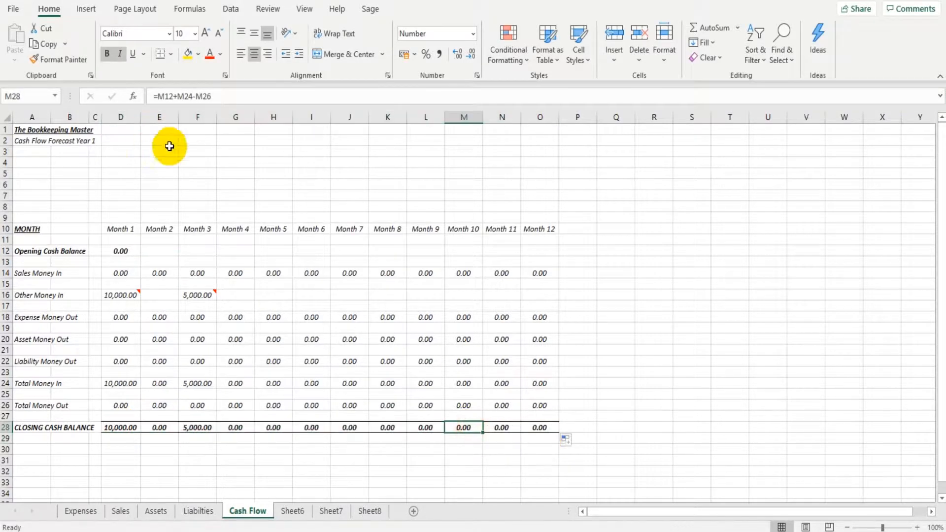
# - Check the Month 10 closing balance formula, and link the Month 2 opening cash balance, cell E12, to the Month 1 closing balance with =D28
pyautogui.click(201, 97)
pyautogui.press('Return')
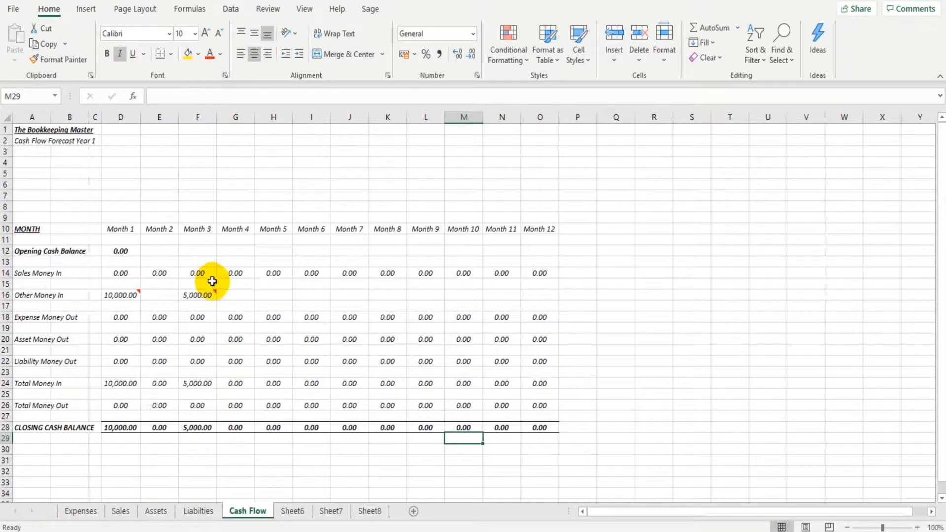
pyautogui.click(162, 250)
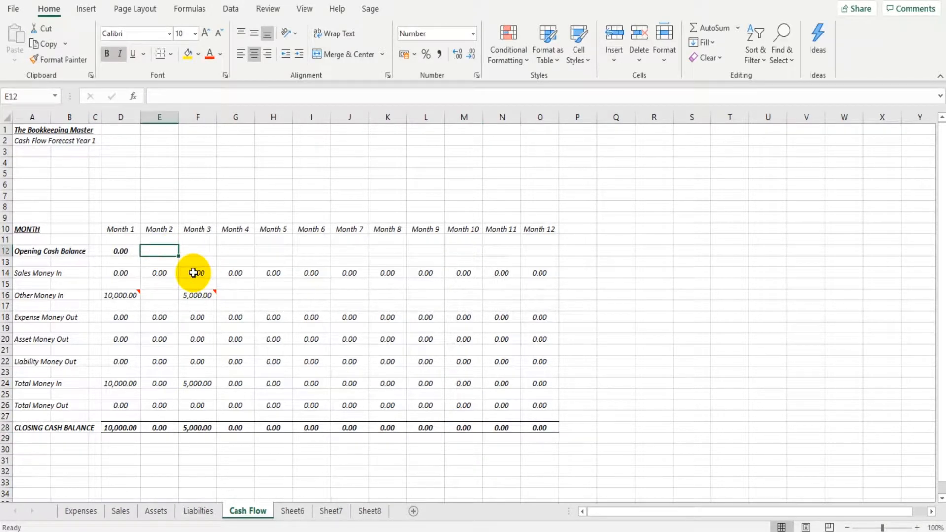
pyautogui.write('=')
pyautogui.click(124, 427)
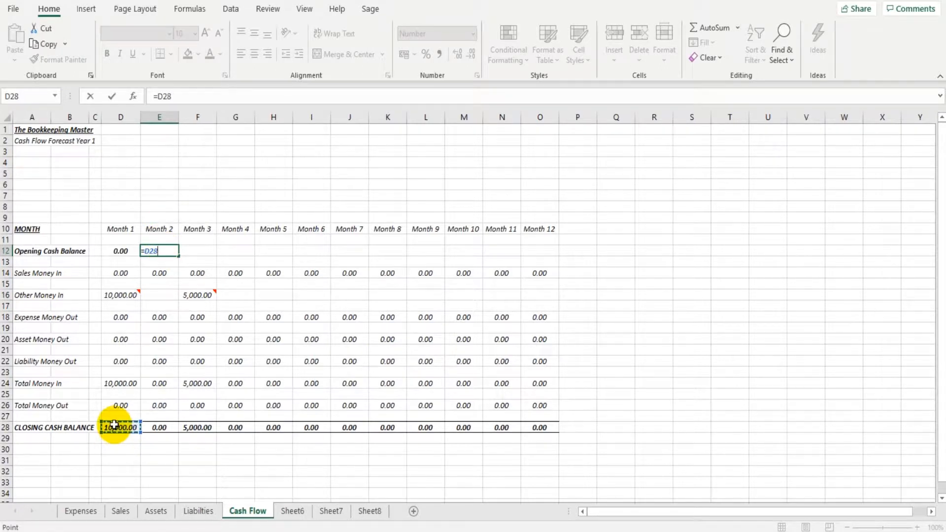
pyautogui.press('Tab')
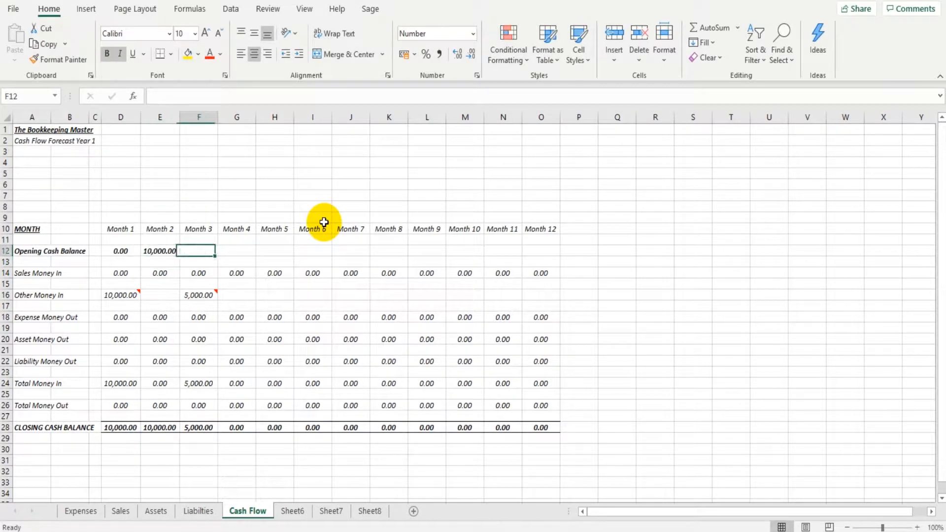
# - Link the Month 3 and Month 4 opening cash balances, F12 and G12, to the preceding closing balances with =E28 and =F28
pyautogui.write('=')
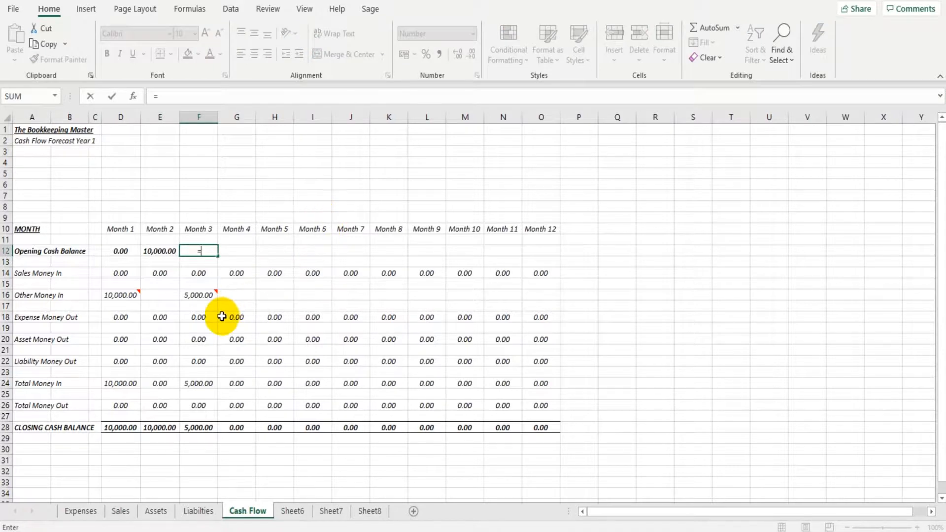
pyautogui.click(165, 427)
pyautogui.press('Tab')
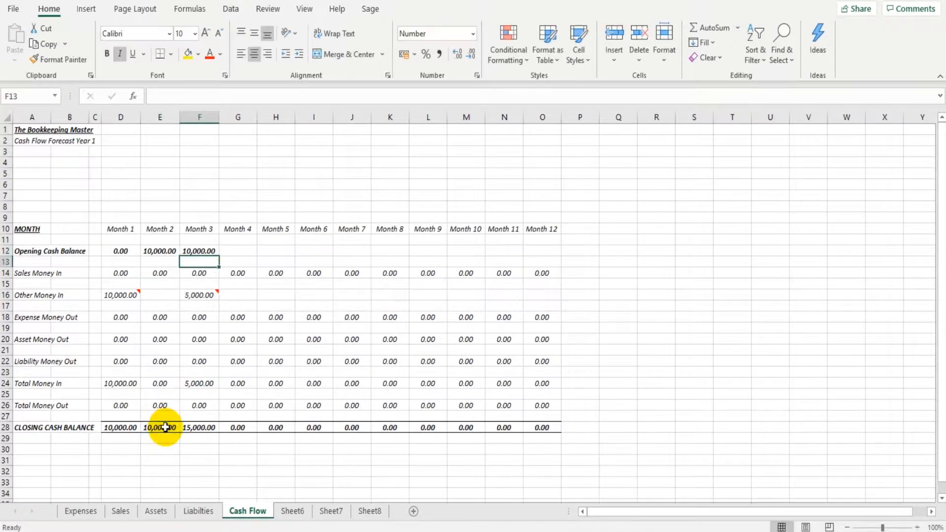
pyautogui.write('=')
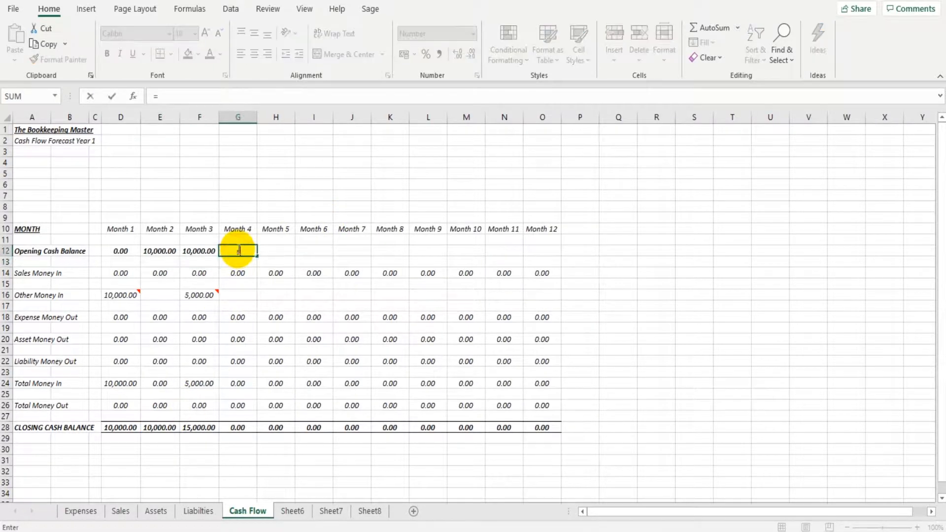
pyautogui.click(193, 427)
pyautogui.press('Return')
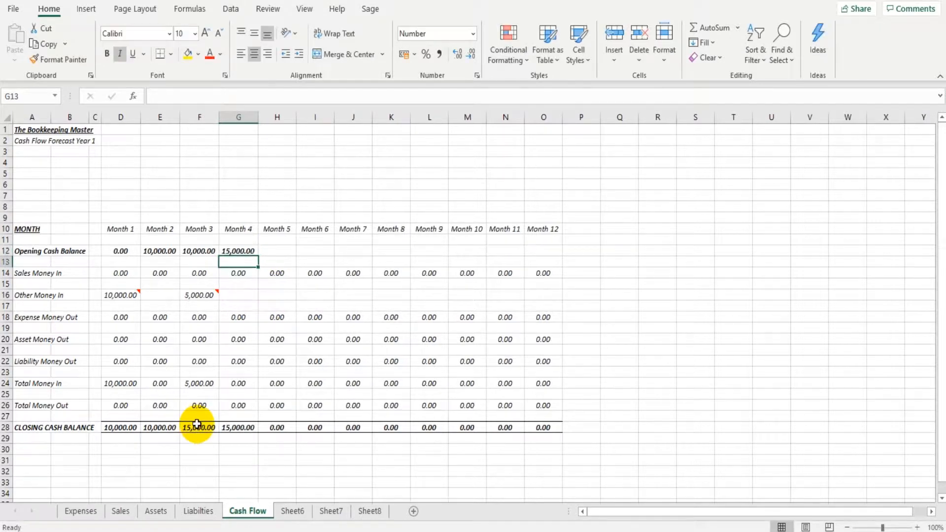
# - Fill the opening cash balance formula from E12 across row 12 to Month 12, and check the formula in O12
pyautogui.moveTo(150, 251); pyautogui.dragTo(545, 258)
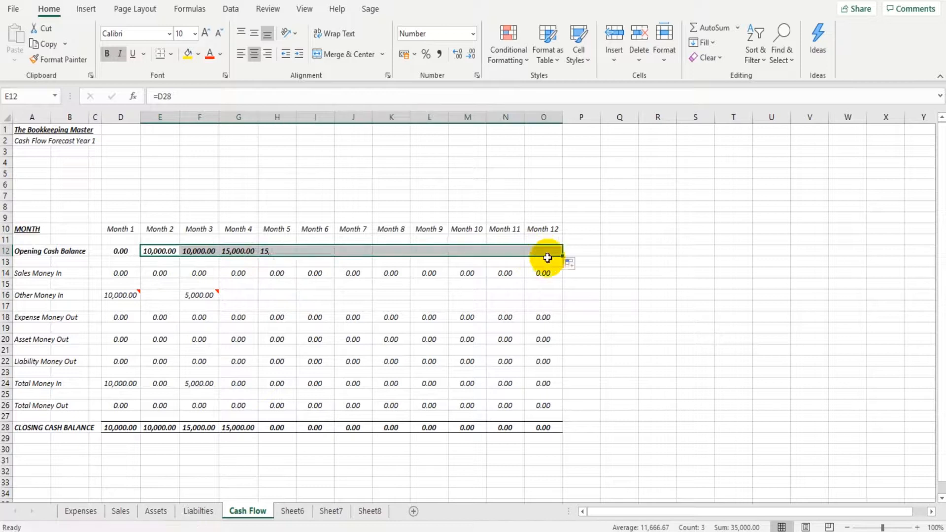
pyautogui.click(548, 251)
pyautogui.click(164, 96)
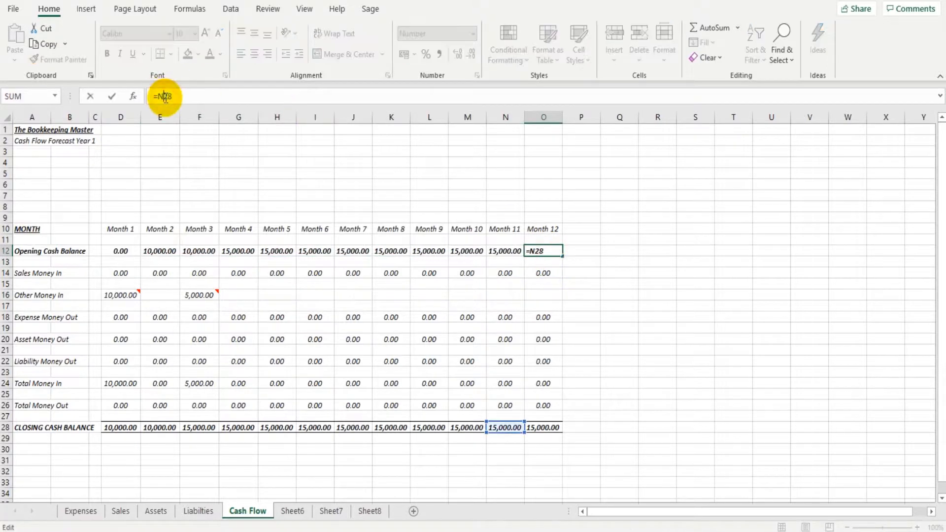
pyautogui.press('Return')
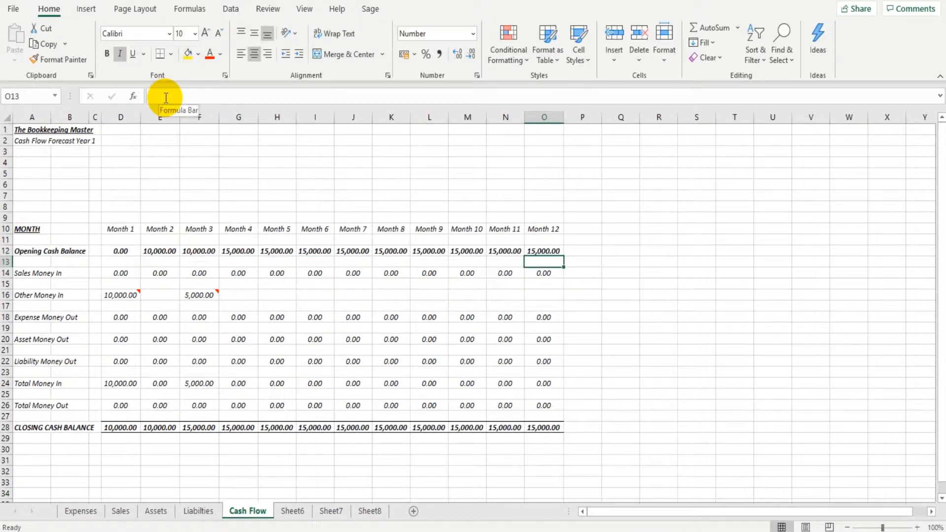
# - Preview the cash flow sheet's print pages and set the page orientation to landscape
pyautogui.click(13, 10)
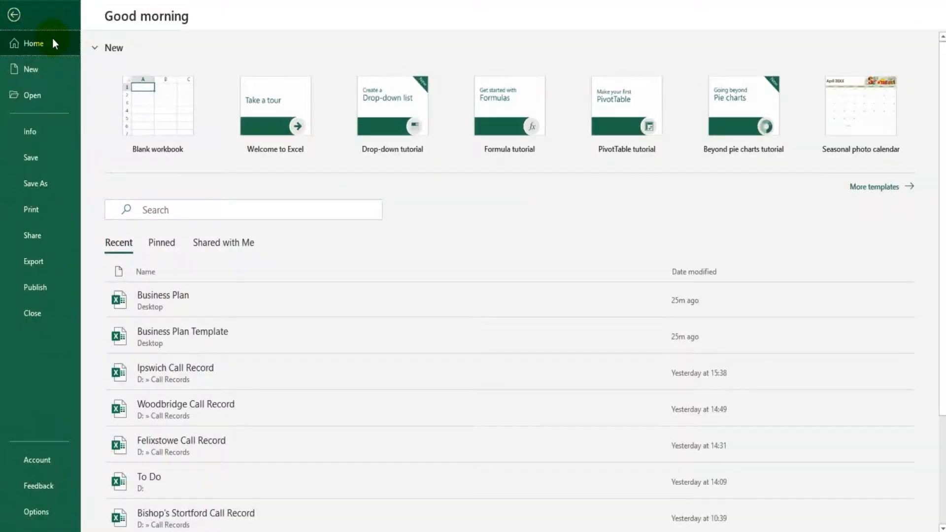
pyautogui.click(78, 208)
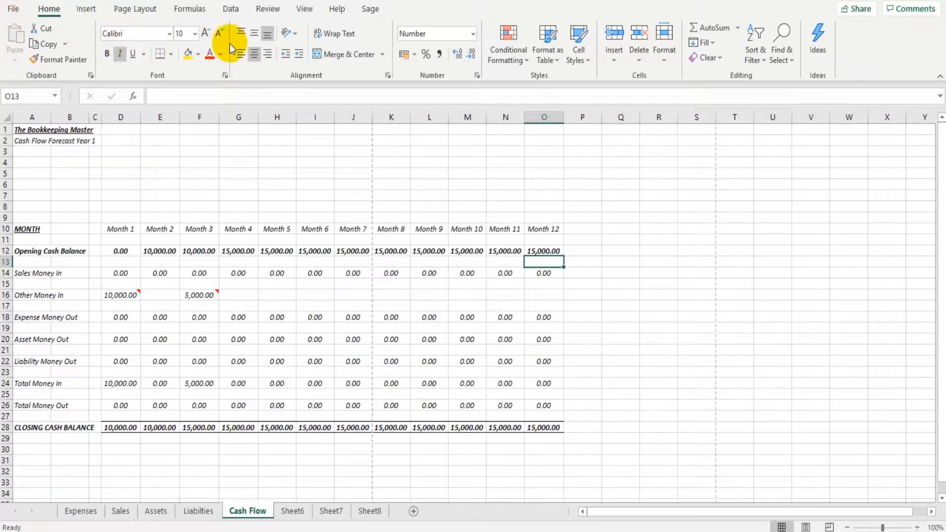
pyautogui.click(135, 9)
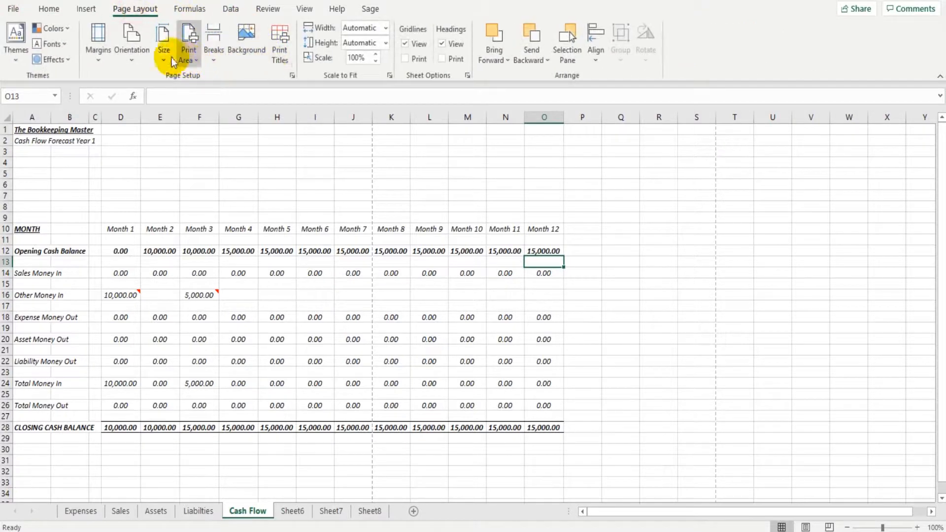
pyautogui.click(137, 58)
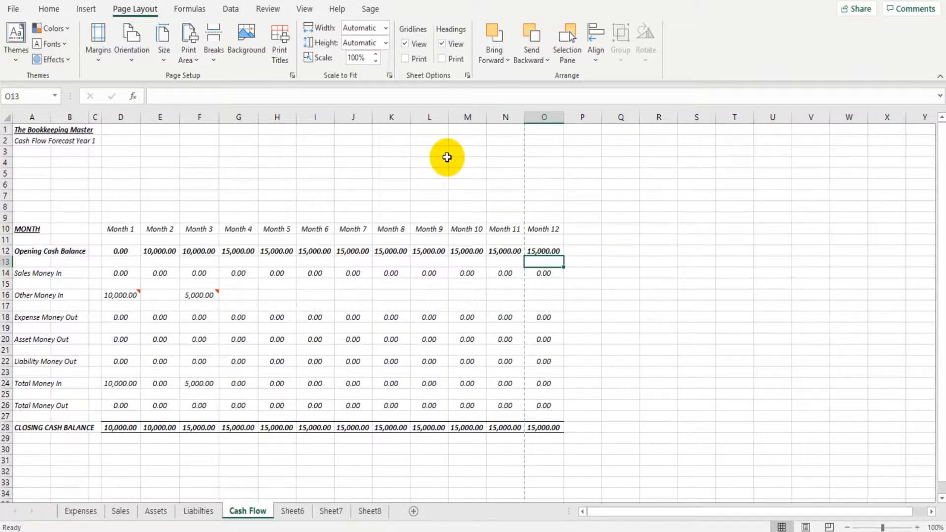
# - Narrow column C to a width of about 0.83 so all twelve months fit on one page, and check the print preview
pyautogui.moveTo(99, 115); pyautogui.dragTo(93, 115)
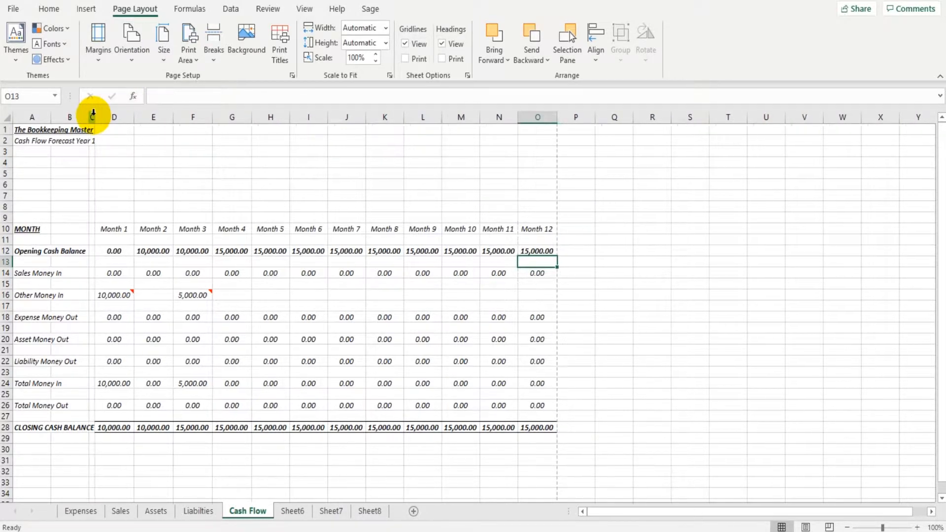
pyautogui.click(93, 112)
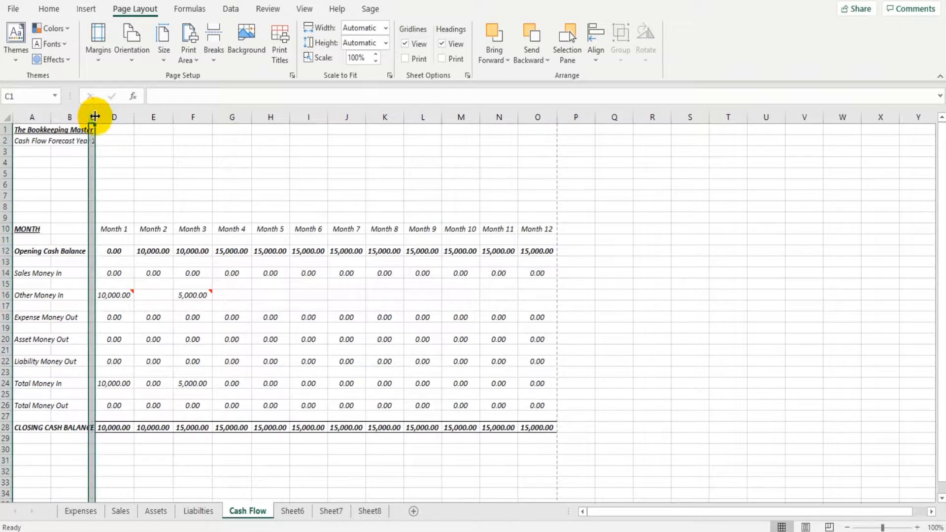
pyautogui.moveTo(95, 116); pyautogui.dragTo(95, 116)
pyautogui.click(139, 165)
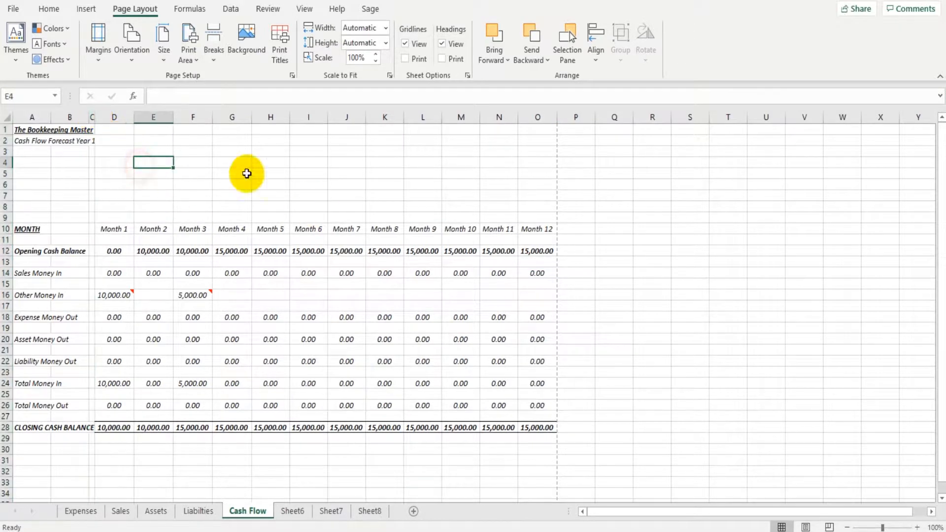
pyautogui.click(14, 8)
pyautogui.click(45, 208)
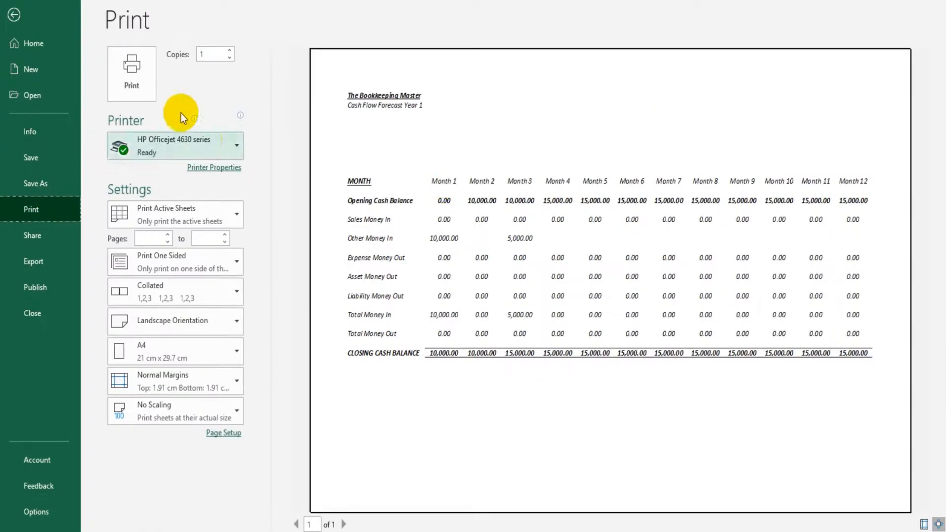
pyautogui.click(22, 20)
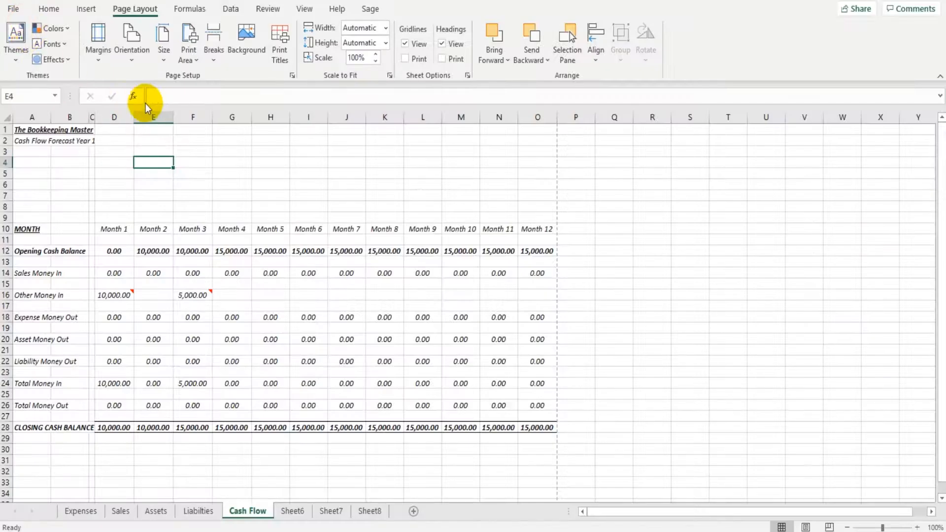
pyautogui.click(94, 118)
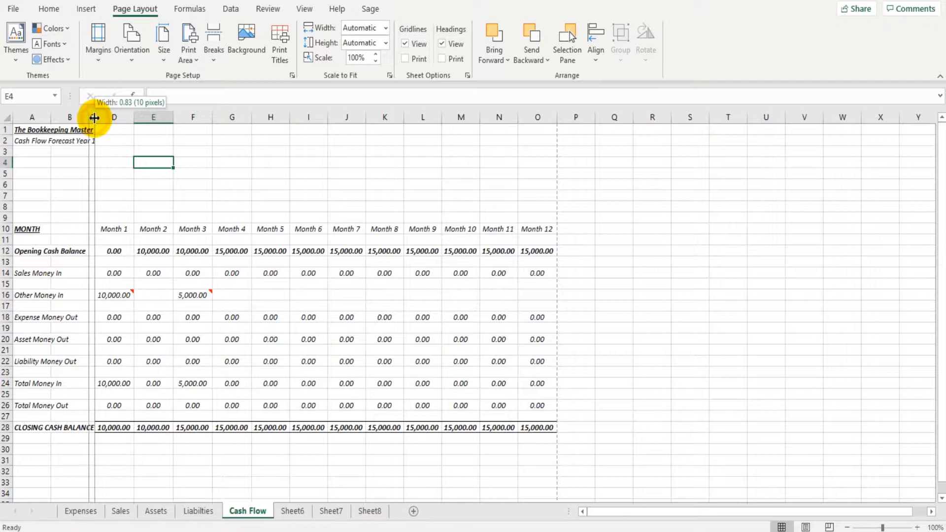
pyautogui.click(307, 188)
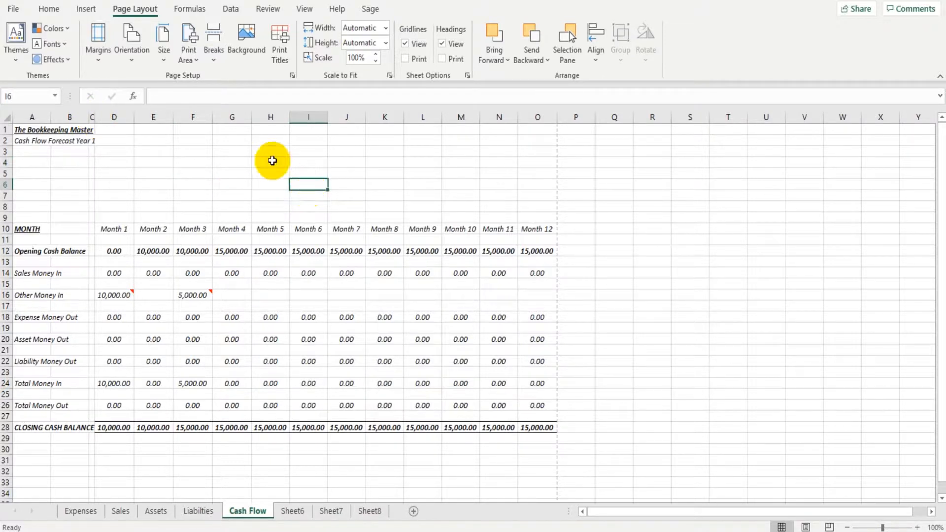
pyautogui.scroll(-2, 363, 291)
pyautogui.scroll(2, 369, 286)
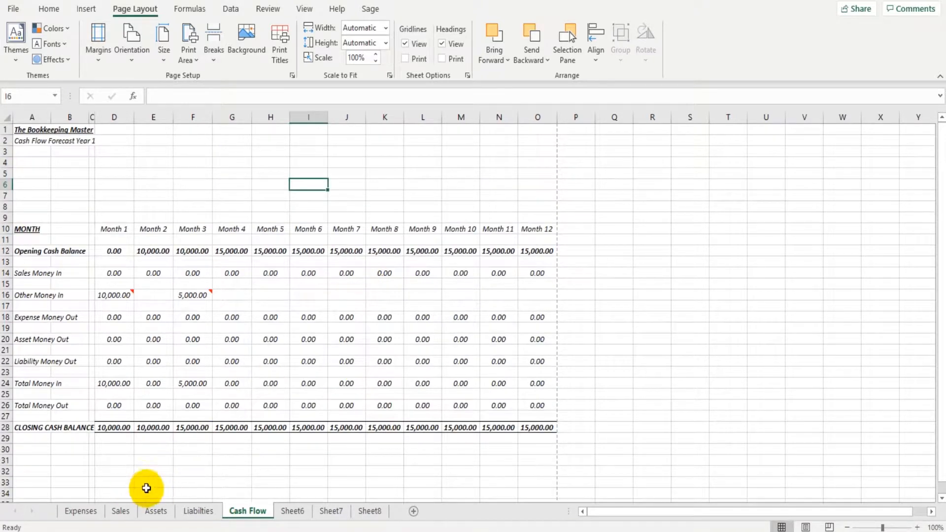
# - On the Expenses sheet, enter test Marketing costs of 5000 for Month 3 and Month 6 of Year 1
pyautogui.click(81, 511)
pyautogui.click(120, 510)
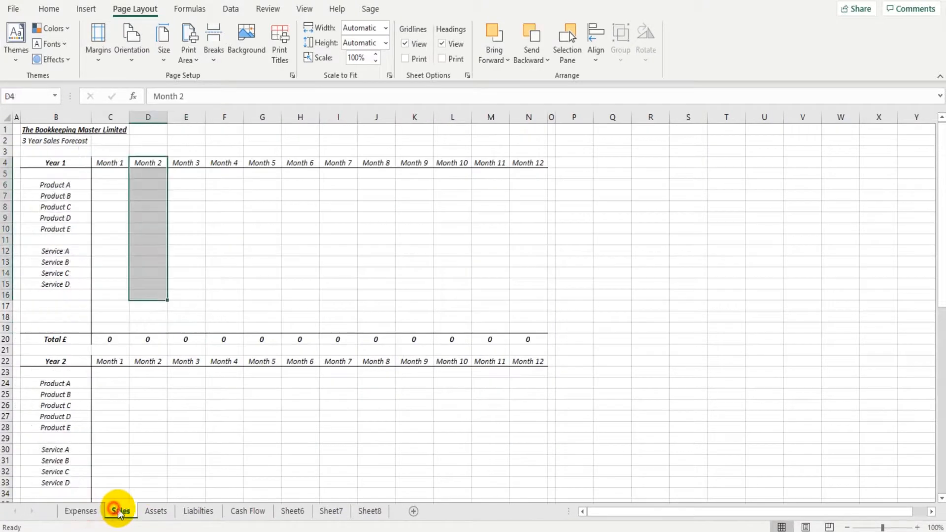
pyautogui.click(81, 511)
pyautogui.click(187, 238)
pyautogui.write('5000')
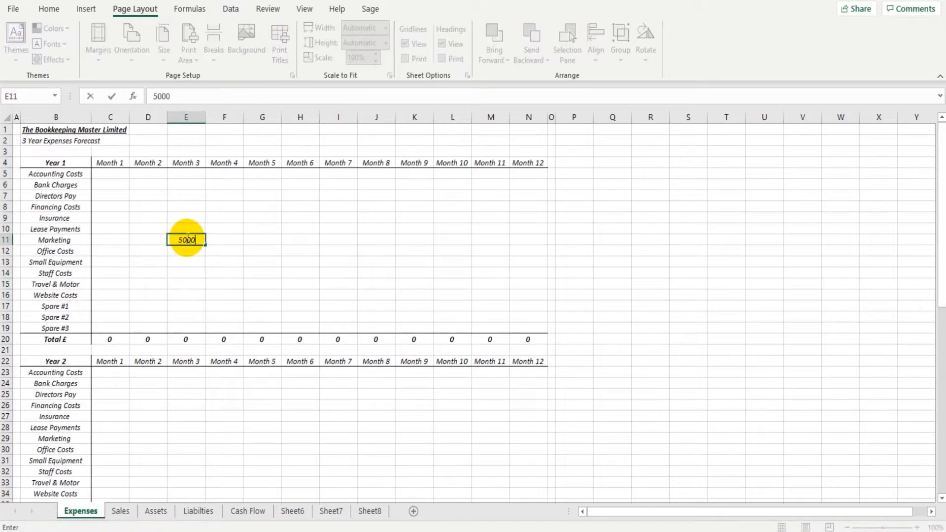
pyautogui.press('Tab')
pyautogui.write('50')
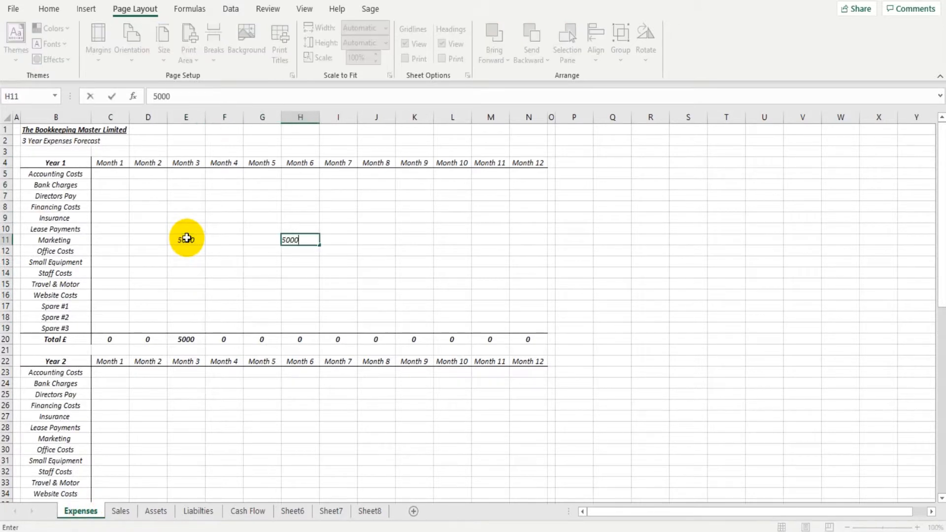
# - Enter a test Insurance cost of 100 for Month 4 of Year 1
pyautogui.press('Left')
pyautogui.press('Left')
pyautogui.press('Up')
pyautogui.press('Up')
pyautogui.write('100')
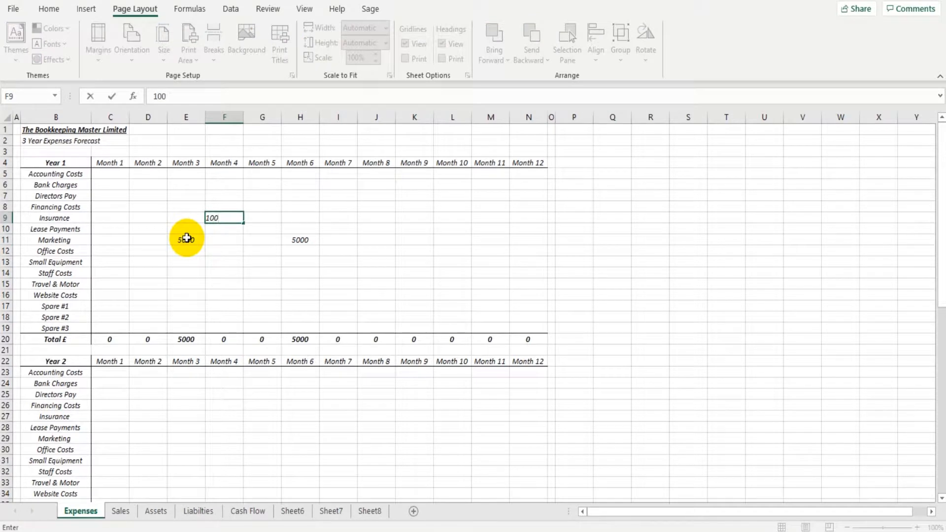
pyautogui.press('Return')
# - Check the Year 1 monthly expense totals for Months 3 to 6 and the yearly totals table below the forecasts
pyautogui.moveTo(184, 343); pyautogui.dragTo(302, 338)
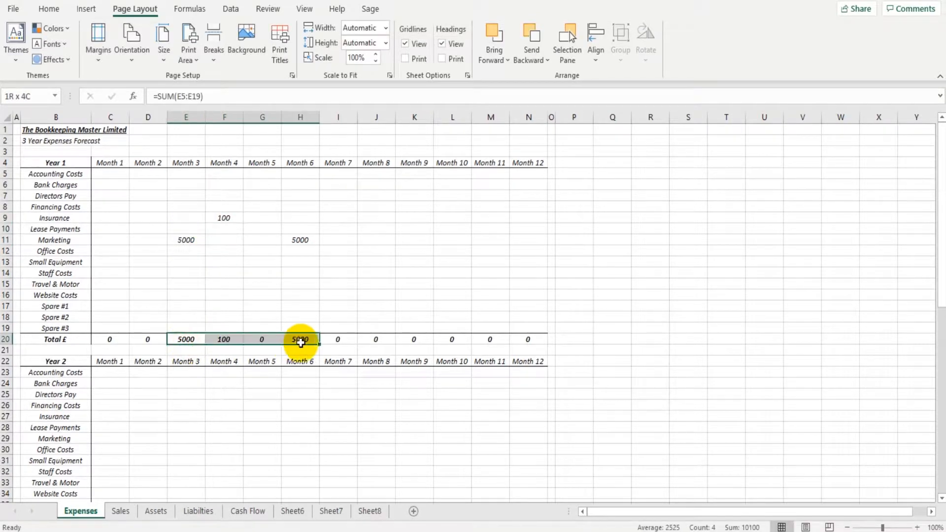
pyautogui.click(282, 303)
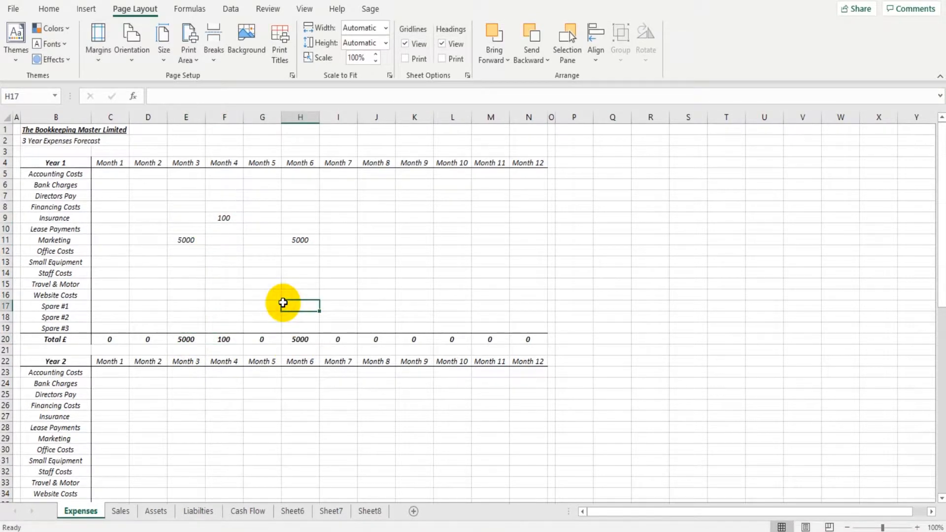
pyautogui.scroll(-15, 282, 303)
pyautogui.moveTo(100, 351); pyautogui.dragTo(101, 372)
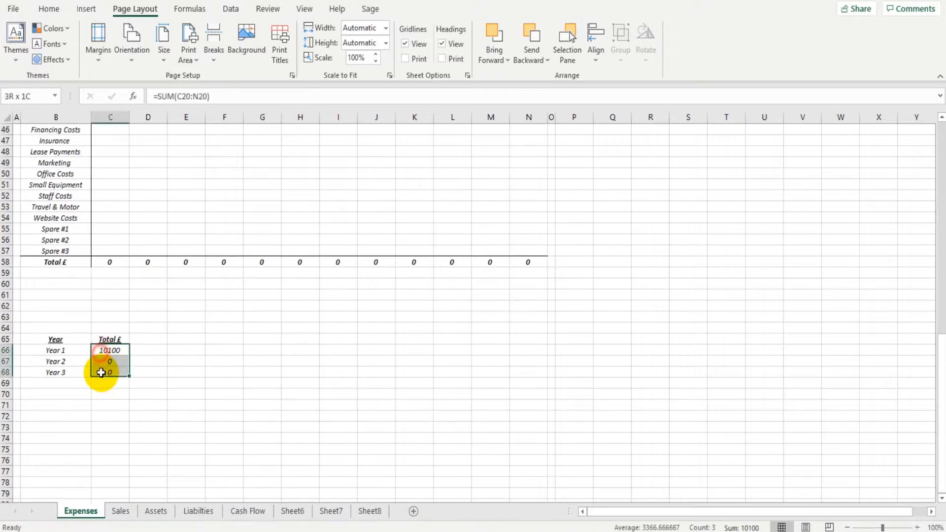
pyautogui.click(188, 338)
pyautogui.scroll(15, 197, 335)
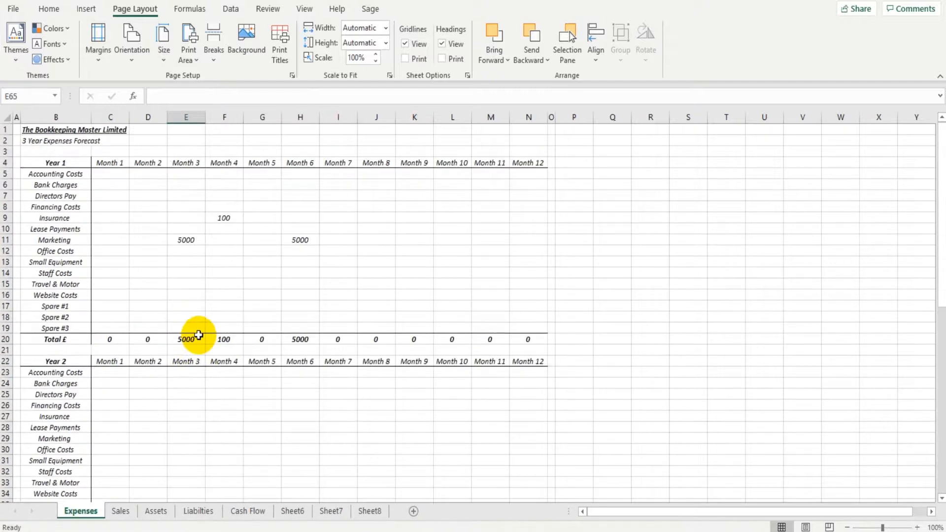
# - On the Cash Flow sheet, check how the test expenses feed into the Expense Money Out and Total Money Out rows
pyautogui.click(248, 511)
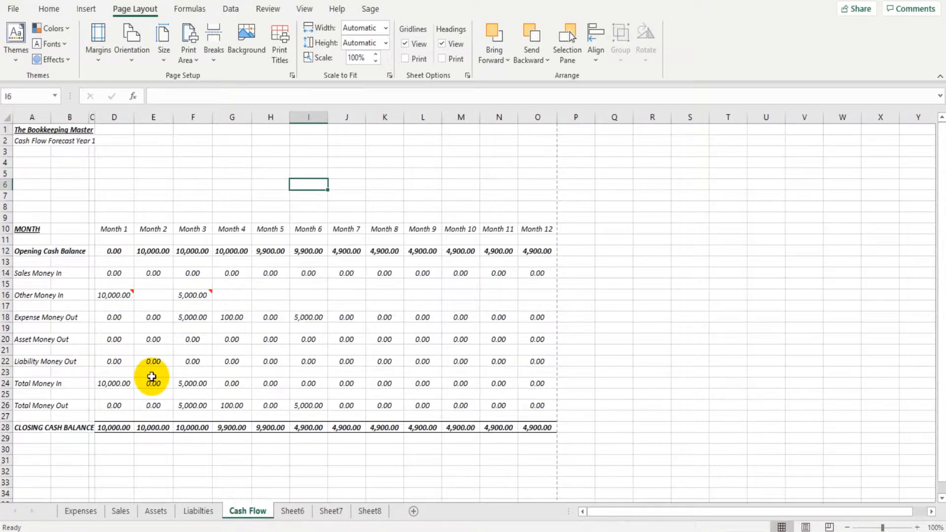
pyautogui.click(225, 405)
pyautogui.click(306, 405)
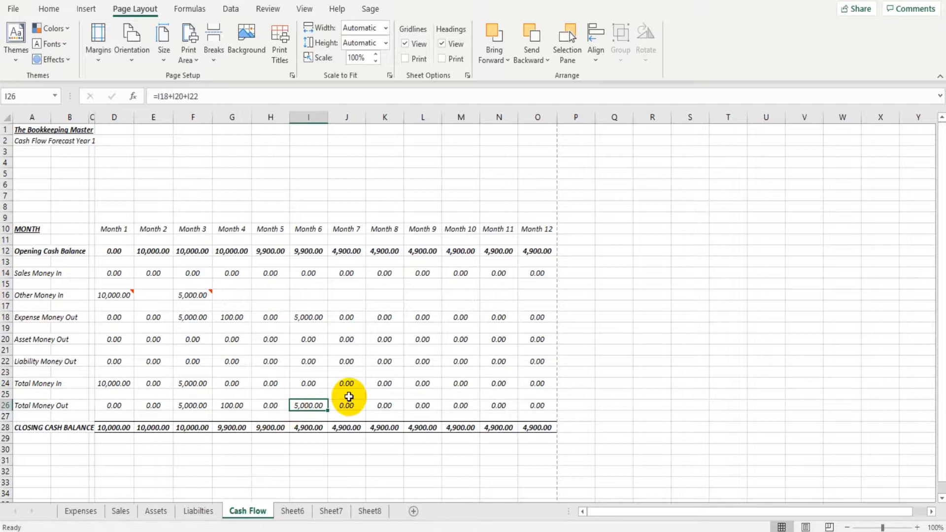
pyautogui.click(335, 317)
pyautogui.click(270, 316)
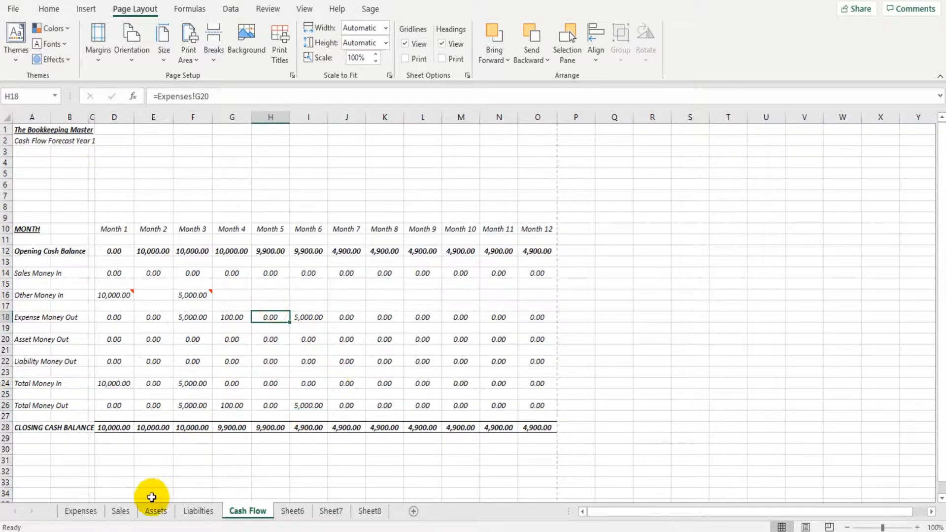
# - On the Sales sheet, enter test Year 1 sales of 5000 for Product B in Month 3 and 6000 for Product D in Month 6
pyautogui.click(120, 510)
pyautogui.click(198, 197)
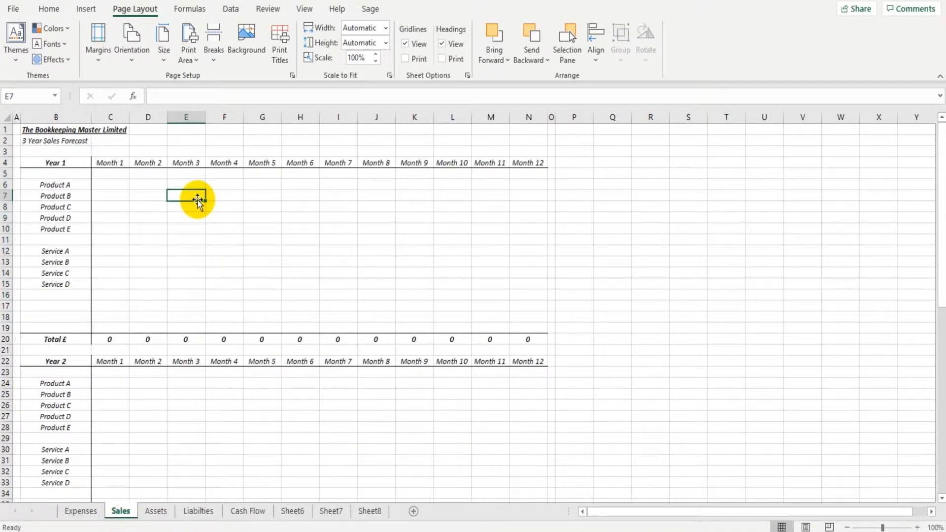
pyautogui.write('5000')
pyautogui.press('Return')
pyautogui.press('Down')
pyautogui.press('Right')
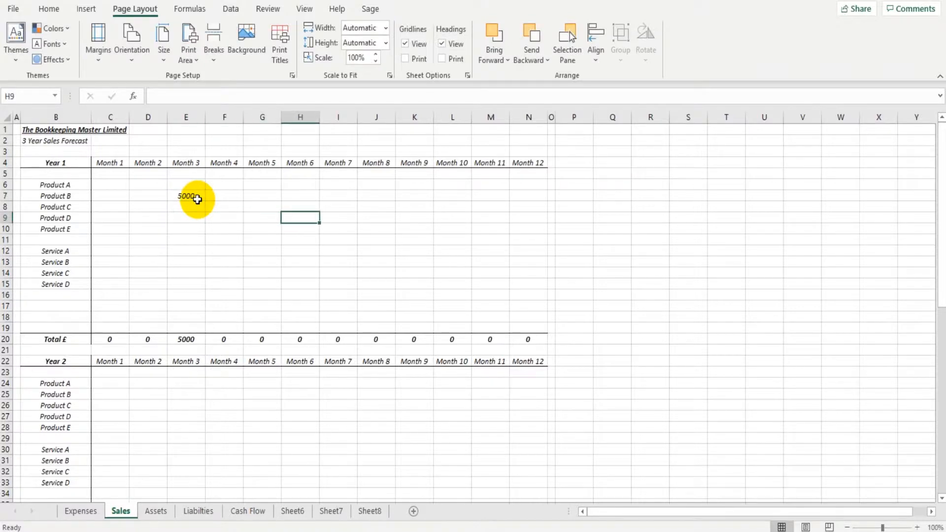
pyautogui.write('6000')
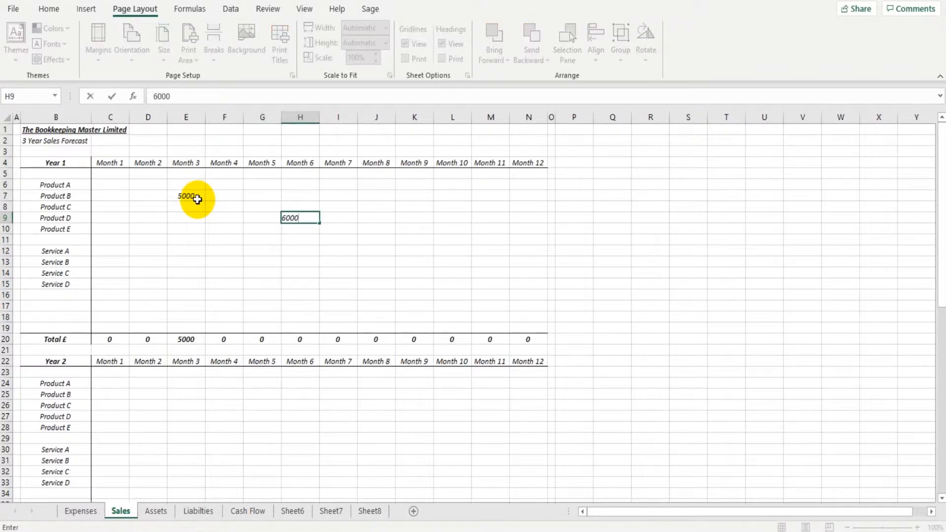
pyautogui.press('Return')
# - Enter test Year 1 sales of 1000 for Product E in Month 9, 1 in Month 10 and 2 in Month 11
pyautogui.press('Left')
pyautogui.write('100')
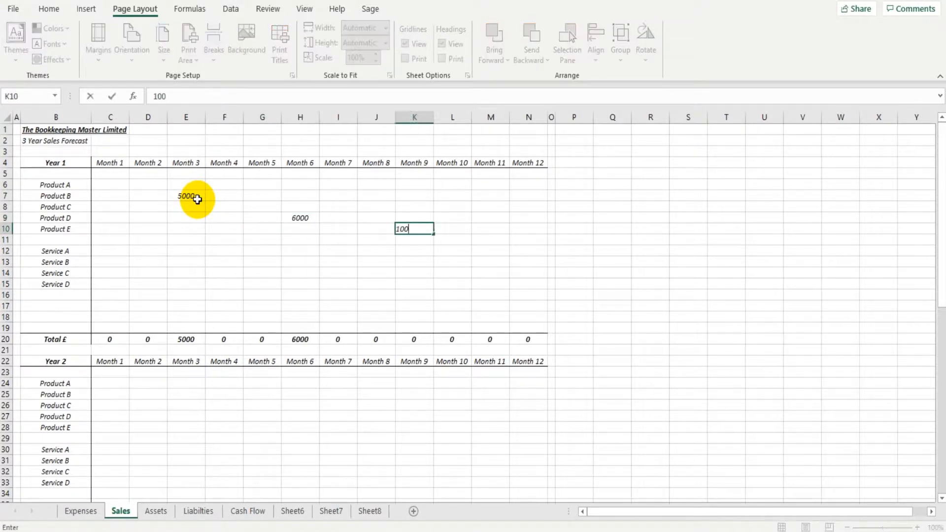
pyautogui.press('Up')
pyautogui.press('Right')
pyautogui.write('1')
pyautogui.press('Up')
pyautogui.press('Right')
pyautogui.write('2')
pyautogui.press('Left')
# - Check the monthly and yearly sales totals for Year 1 and how they feed into the Cash Flow sheet
pyautogui.moveTo(490, 339); pyautogui.dragTo(148, 340)
pyautogui.scroll(-12, 148, 340)
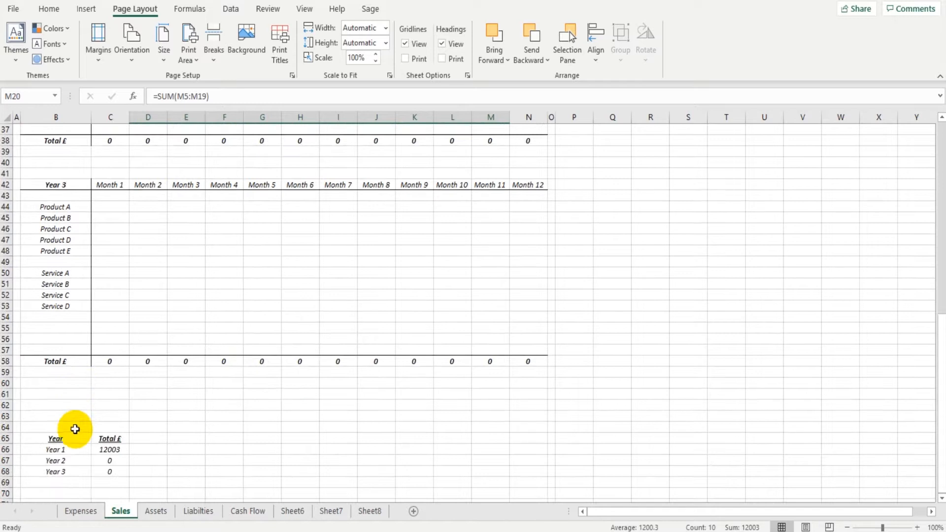
pyautogui.click(78, 439)
pyautogui.scroll(12, 123, 399)
pyautogui.click(247, 510)
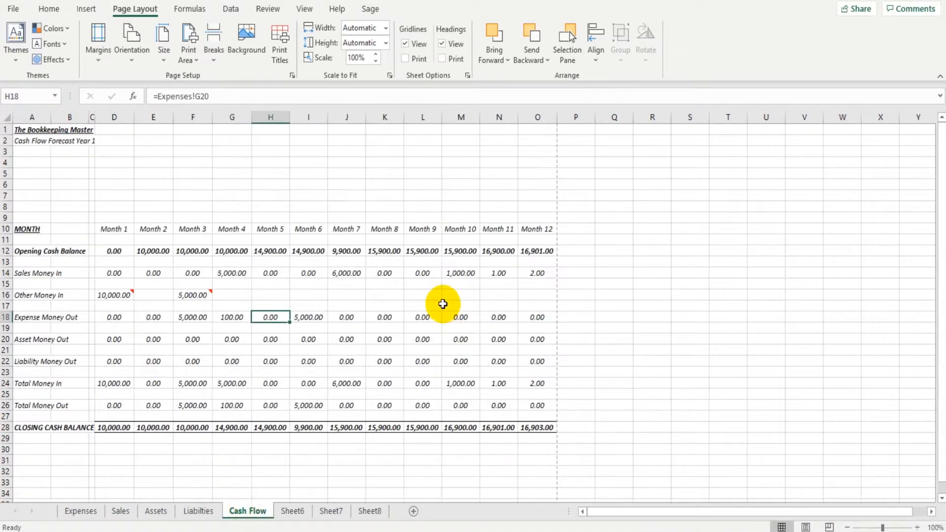
# - On the Assets sheet, enter test Computer Equipment costs of 500 for Month 2 and Month 4 of Year 1
pyautogui.click(166, 509)
pyautogui.click(142, 195)
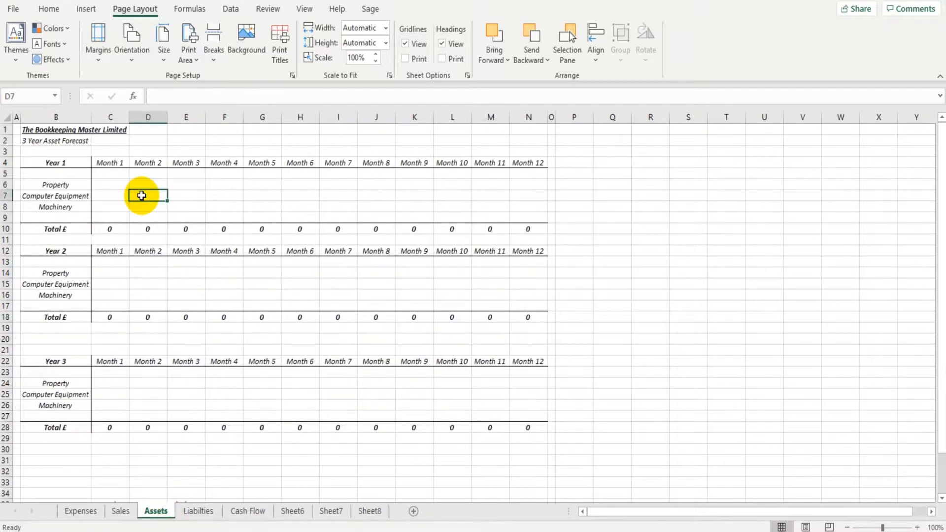
pyautogui.write('50')
pyautogui.press('Down')
pyautogui.press('Down')
pyautogui.press('Right')
pyautogui.press('Right')
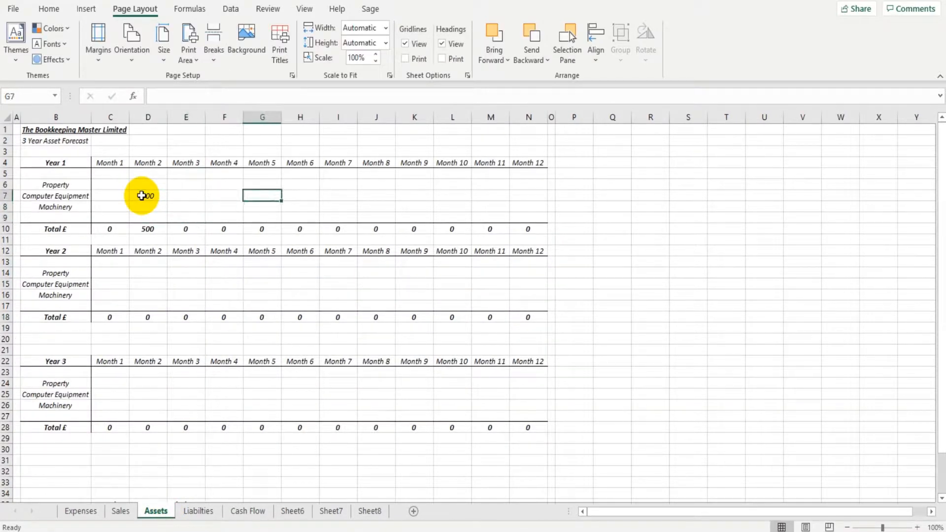
pyautogui.write('500')
pyautogui.press('Right')
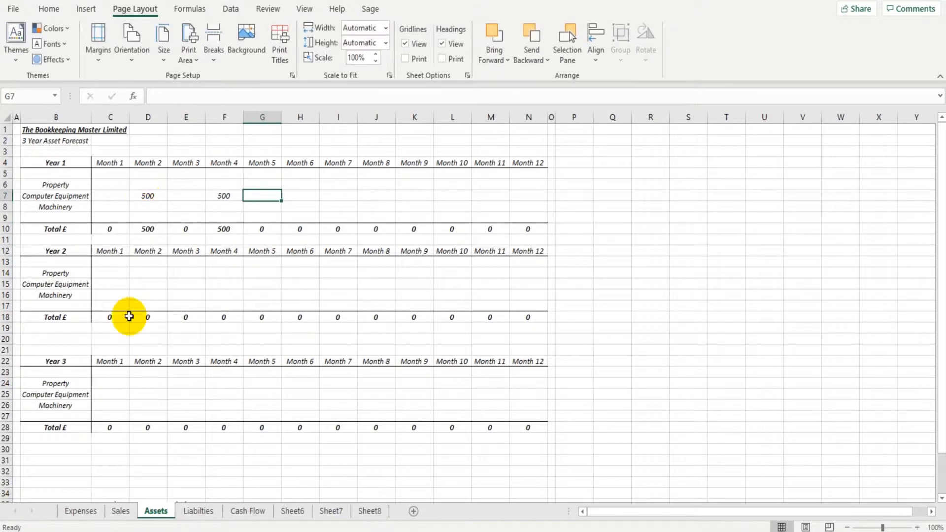
# - On the Liabilities sheet, enter Year 1 Bank Loan #2 payments of 5000 in Month 1, 100 in Months 6 and 7, and 99 in Month 8
pyautogui.click(197, 510)
pyautogui.click(113, 194)
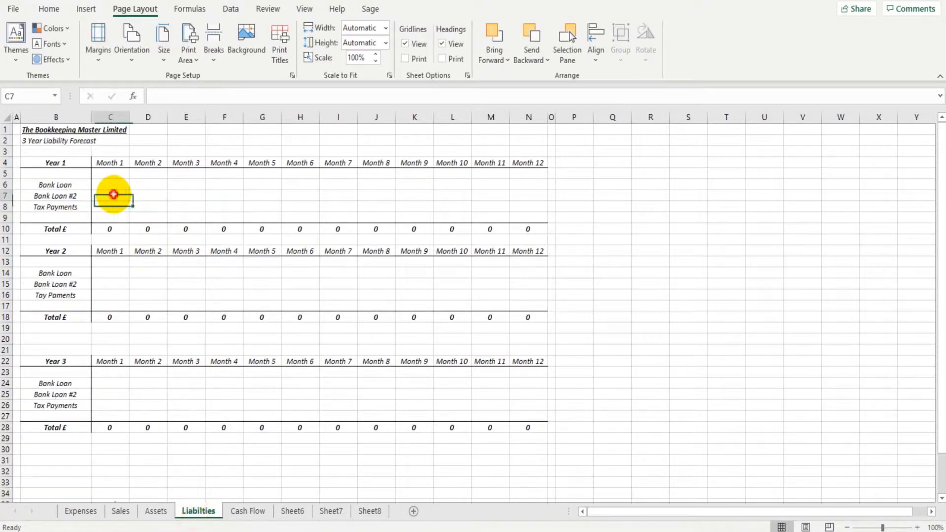
pyautogui.write('5000')
pyautogui.press('Right')
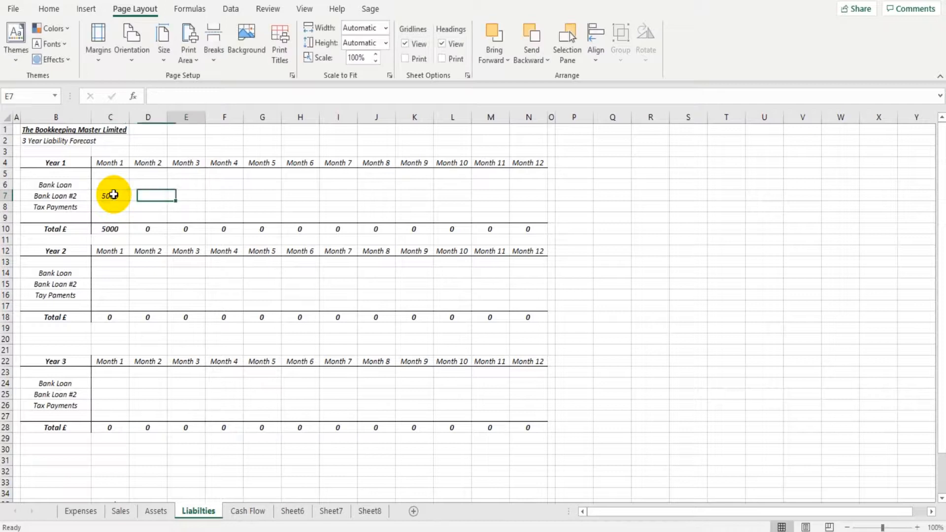
pyautogui.write('100')
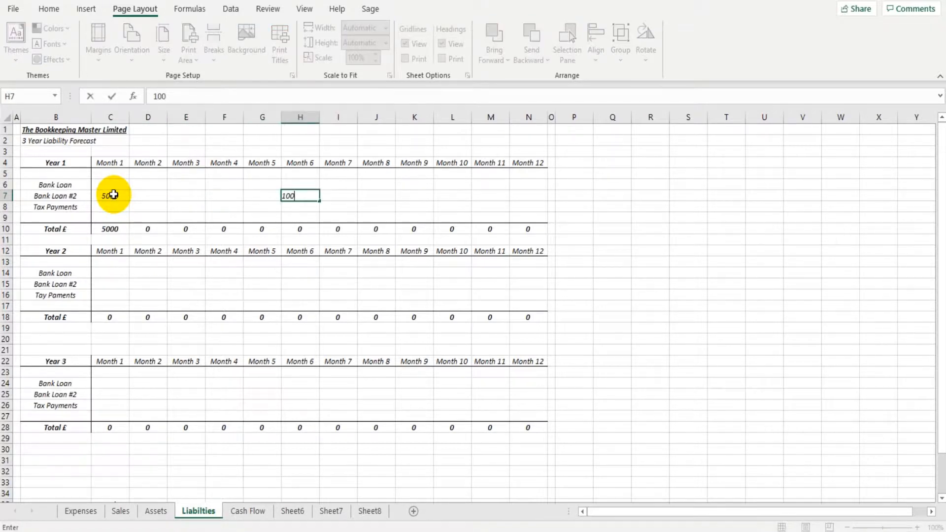
pyautogui.press('Right')
pyautogui.write('100')
pyautogui.write('9')
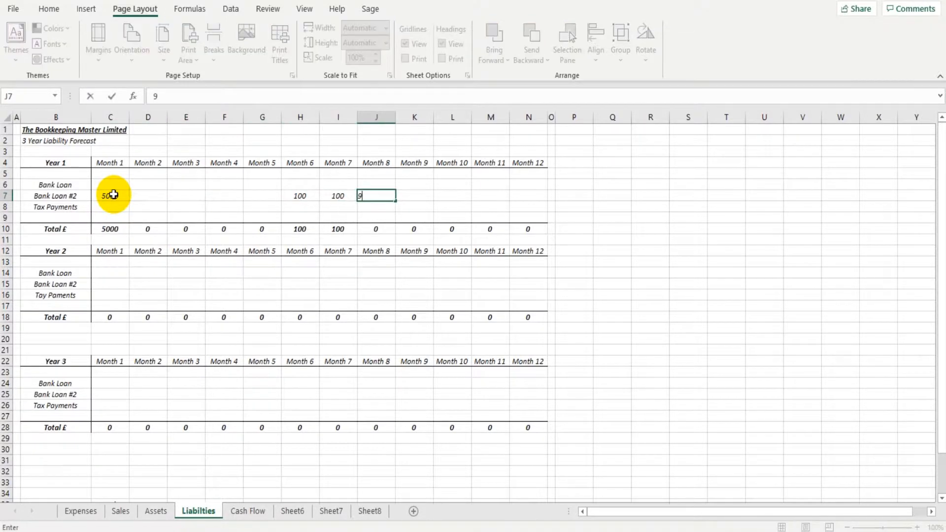
pyautogui.press('Return')
# - On the Cash Flow sheet, review the monthly Closing Cash Balance row with all the test figures included
pyautogui.click(248, 511)
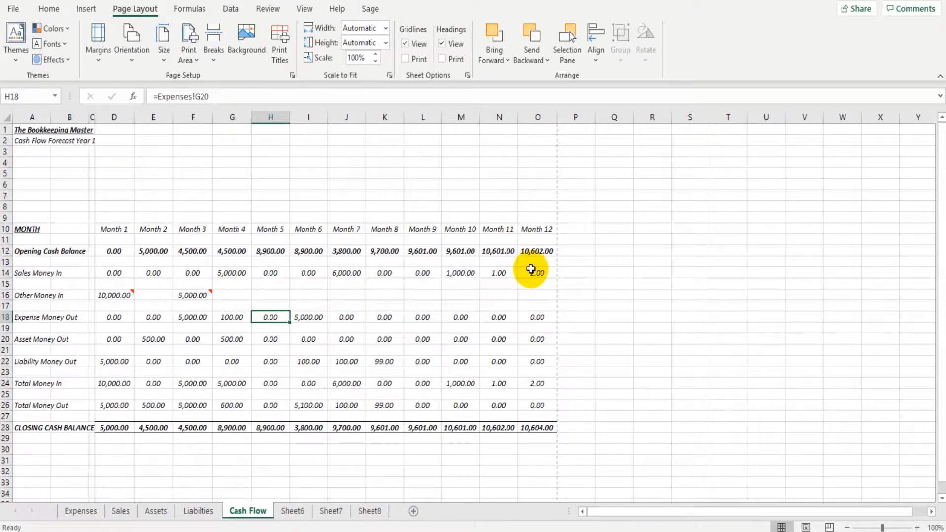
pyautogui.moveTo(114, 427); pyautogui.dragTo(521, 426)
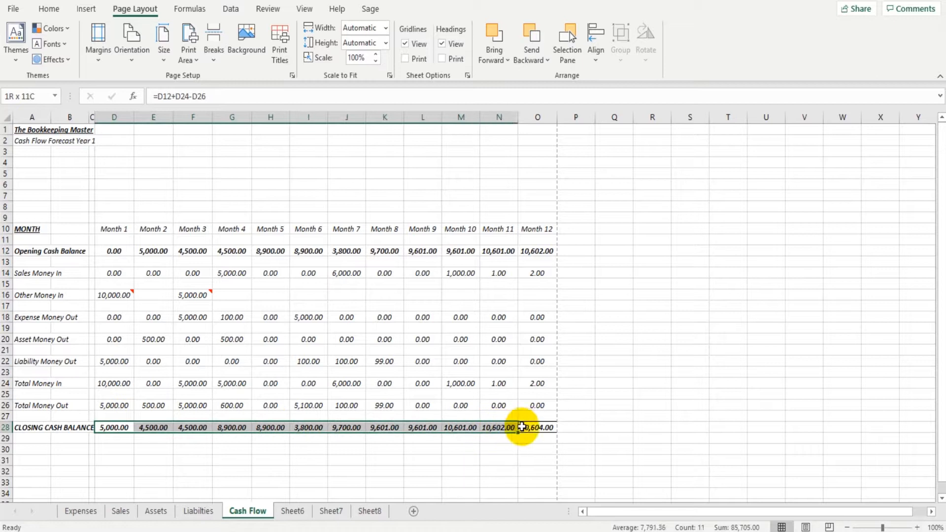
pyautogui.click(361, 351)
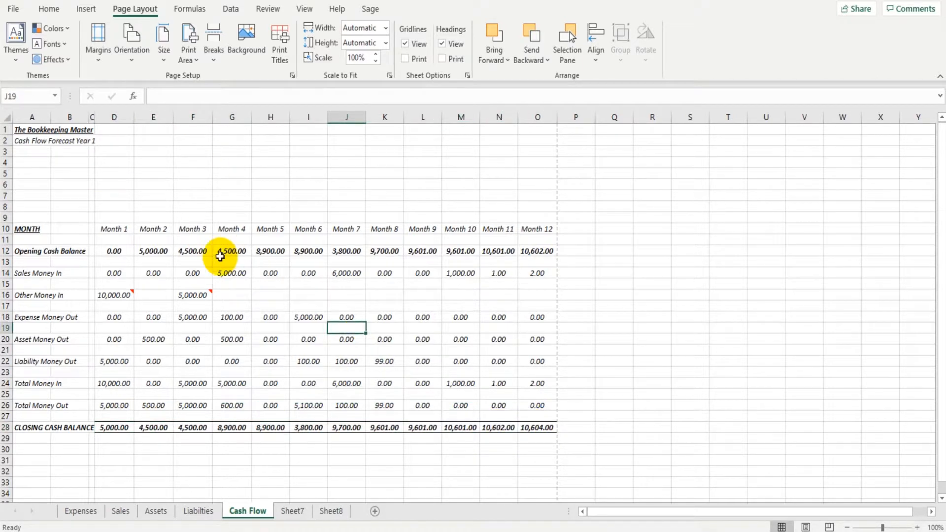
# - Copy the whole Year 1 cash flow forecast, A1:O28, and paste it at the start of the second printed page in A40
pyautogui.scroll(-5, 226, 253)
pyautogui.scroll(5, 226, 253)
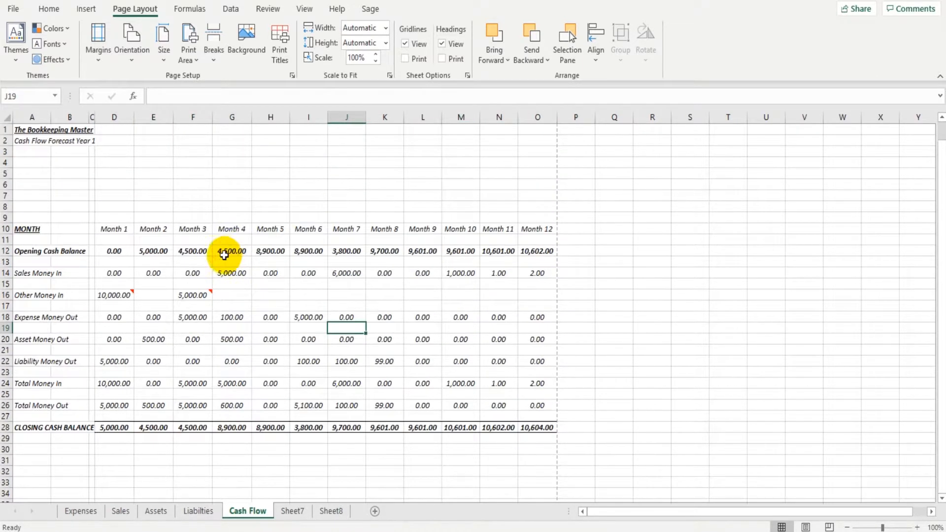
pyautogui.moveTo(29, 130); pyautogui.dragTo(539, 424)
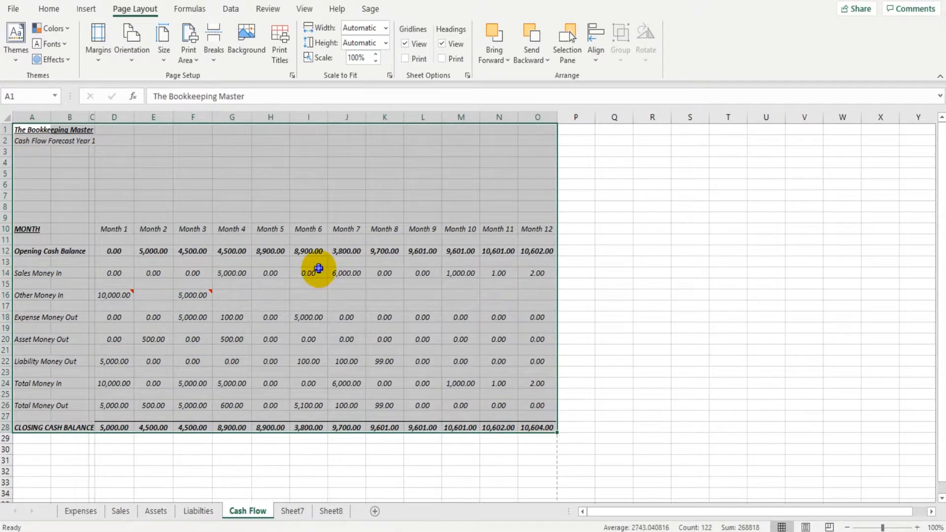
pyautogui.rightClick(319, 269)
pyautogui.click(365, 158)
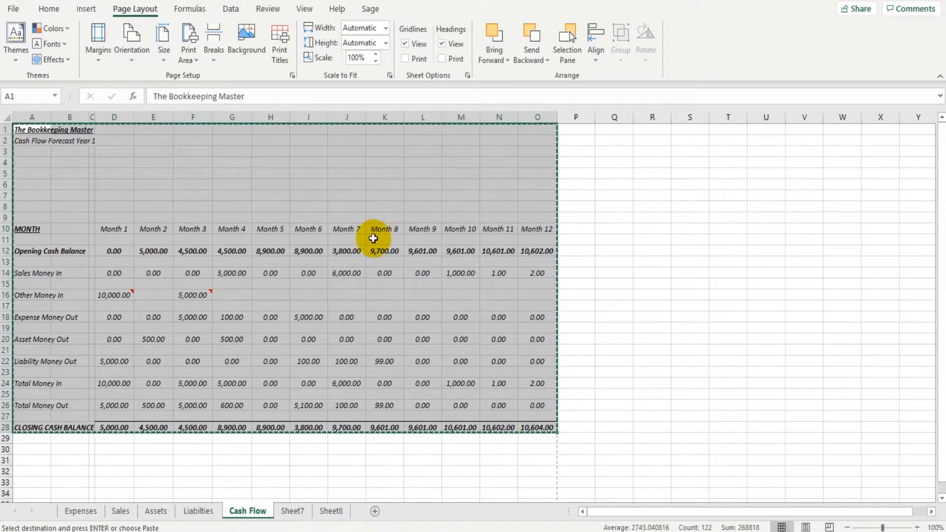
pyautogui.scroll(-9, 291, 270)
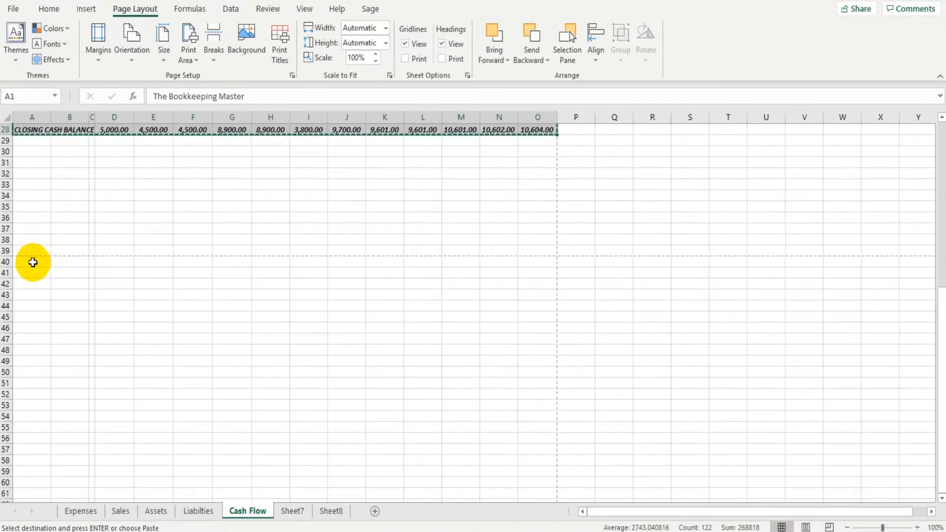
pyautogui.click(34, 261)
pyautogui.rightClick(40, 264)
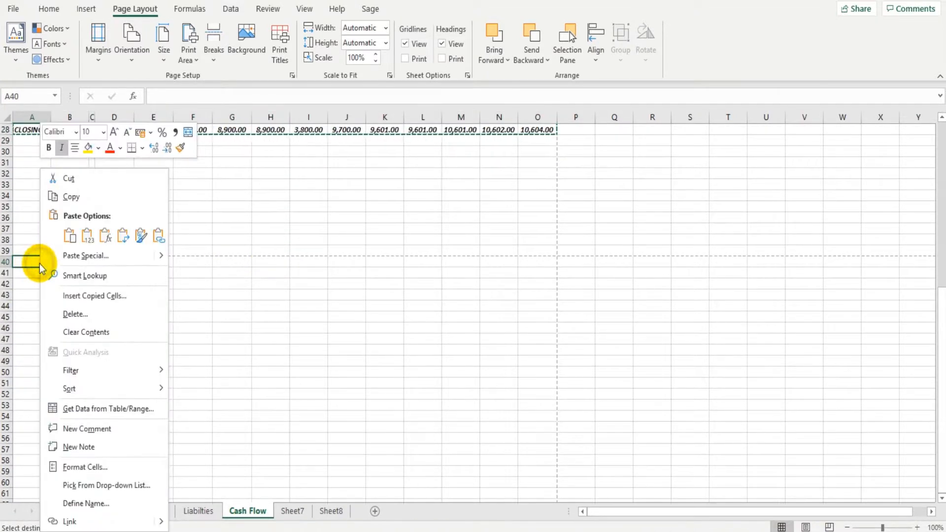
pyautogui.click(66, 240)
# - Paste another copy of the cash flow forecast at the start of the third printed page in A79
pyautogui.scroll(-13, 184, 261)
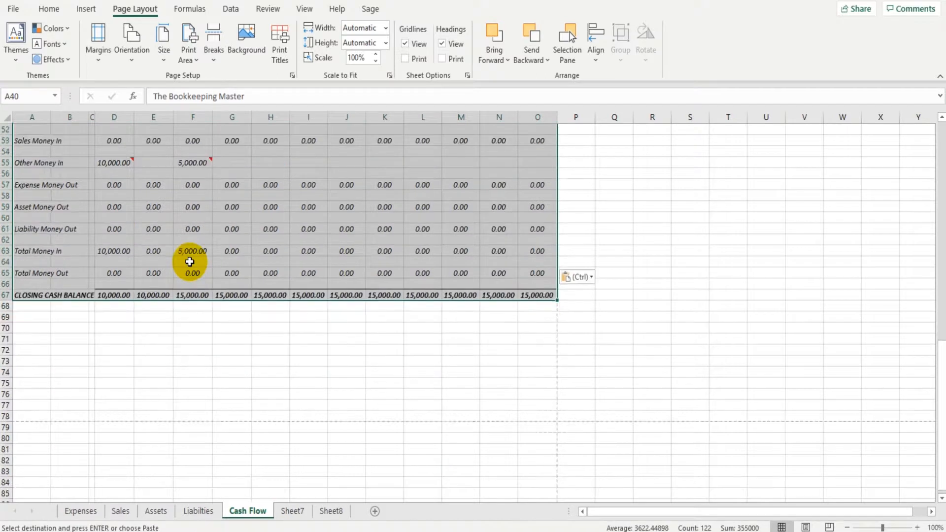
pyautogui.click(28, 264)
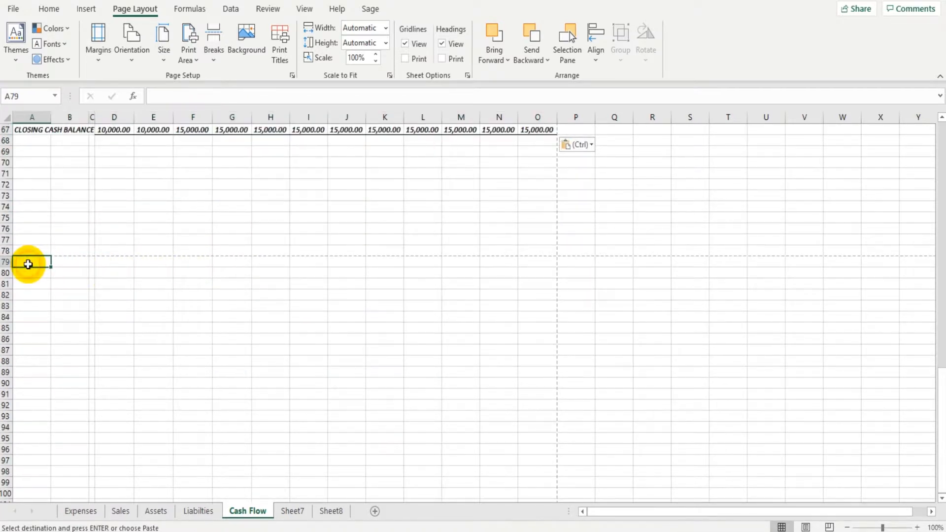
pyautogui.rightClick(28, 263)
pyautogui.click(57, 236)
pyautogui.click(207, 307)
# - Change the subtitle of the first pasted forecast, in A41, to Cash Flow Forecast Year 2
pyautogui.scroll(11, 206, 307)
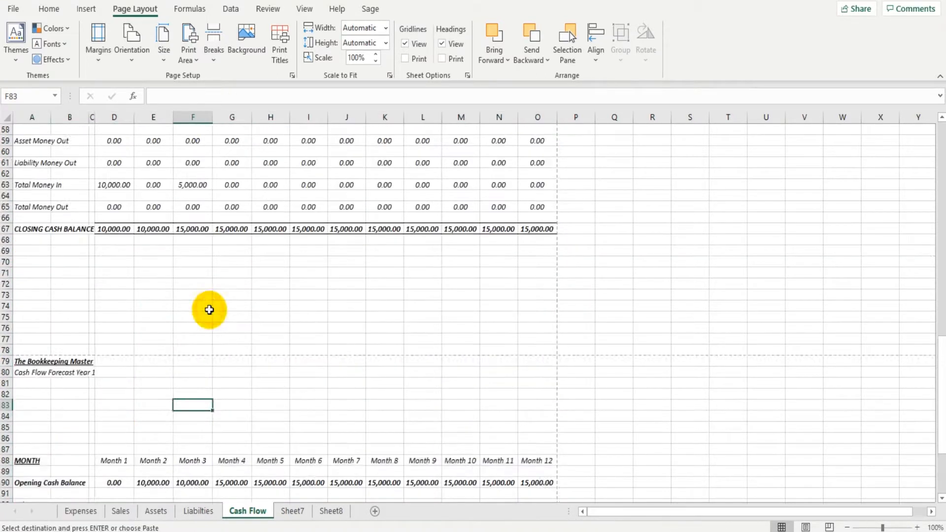
pyautogui.click(30, 207)
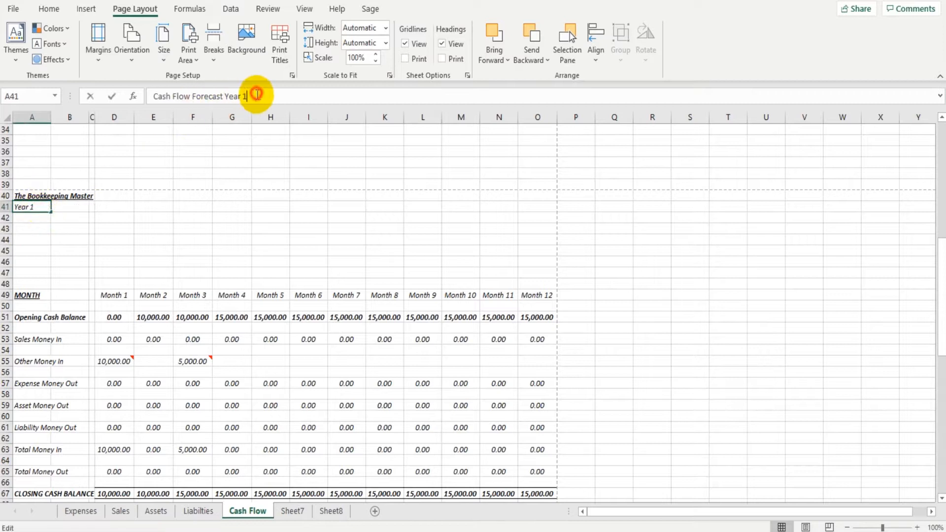
pyautogui.click(257, 95)
pyautogui.press('Return')
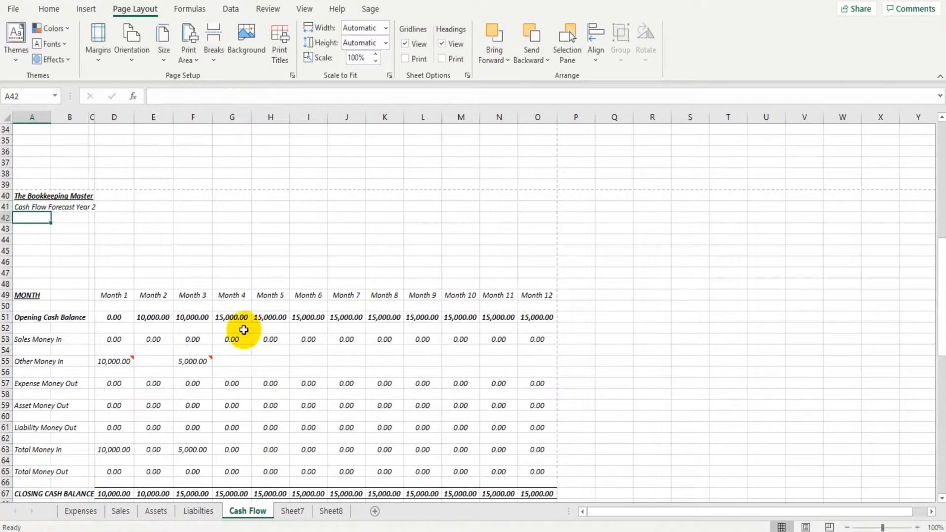
# - Change the subtitle of the second pasted forecast, in A80, to Cash Flow Forecast Year 3
pyautogui.scroll(-10, 247, 328)
pyautogui.click(30, 305)
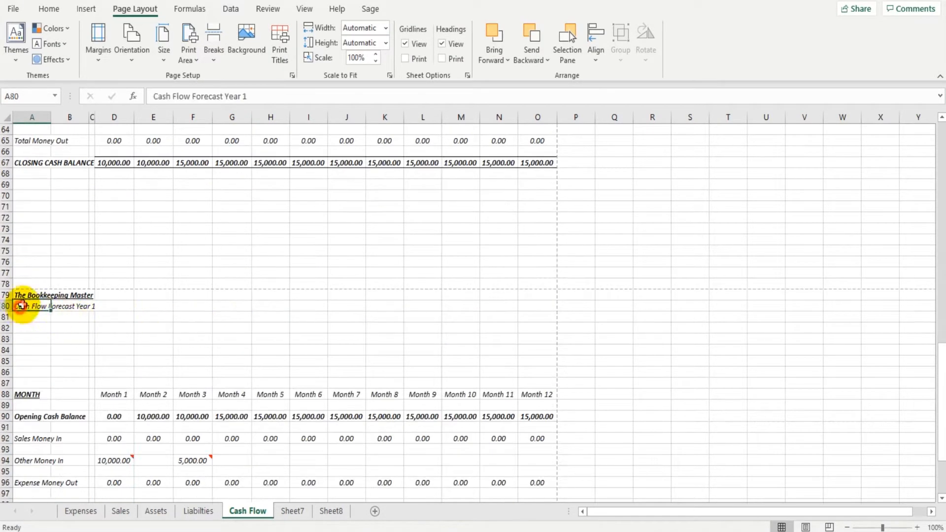
pyautogui.click(265, 99)
pyautogui.press('Return')
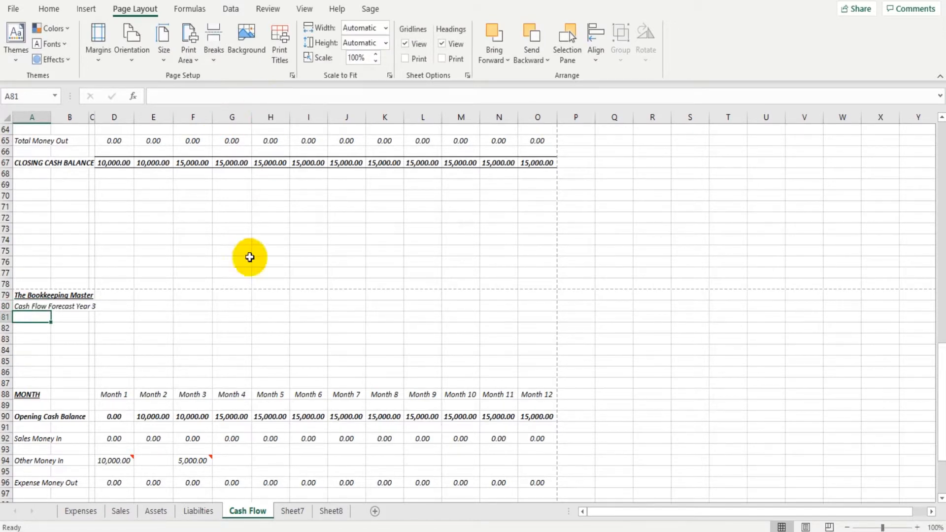
# - Link the Year 2 Month 1 opening cash balance in D51 to the Year 1 Month 12 closing balance with =O28
pyautogui.scroll(7, 249, 271)
pyautogui.scroll(4, 230, 341)
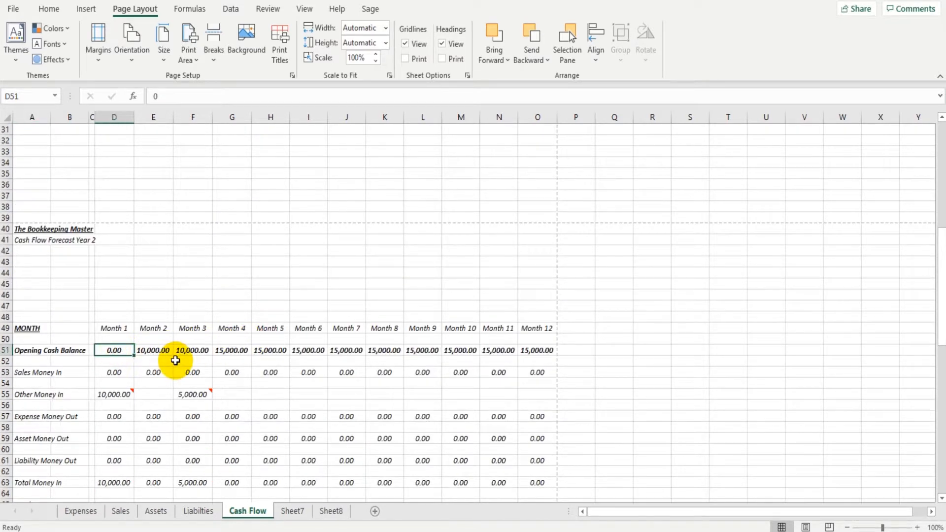
pyautogui.write('=')
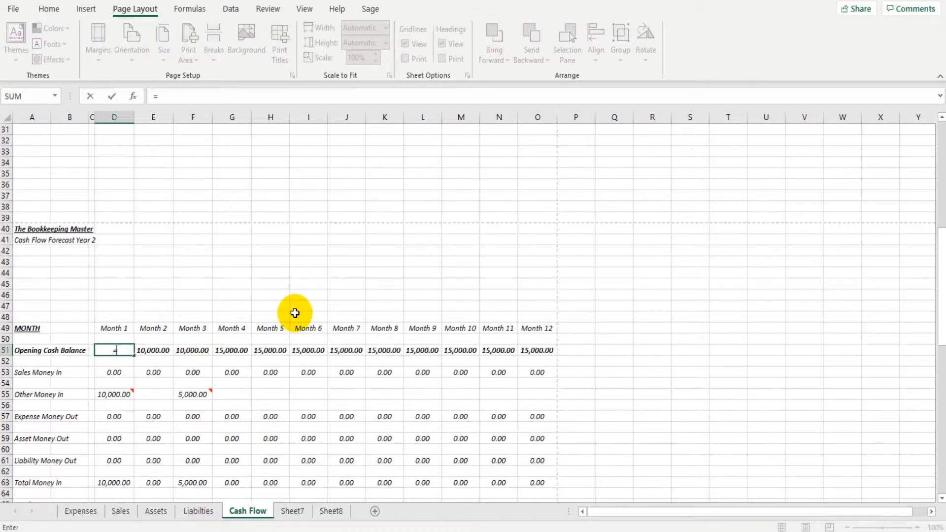
pyautogui.scroll(4, 295, 313)
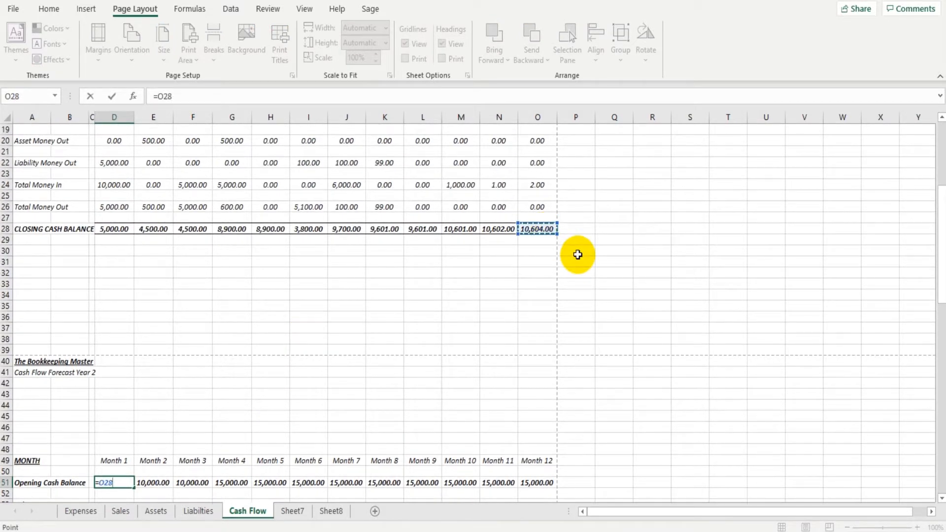
pyautogui.press('Return')
# - Link the Year 3 Month 1 opening cash balance in D90 to the Year 2 Month 12 closing balance with =O67
pyautogui.scroll(-12, 217, 283)
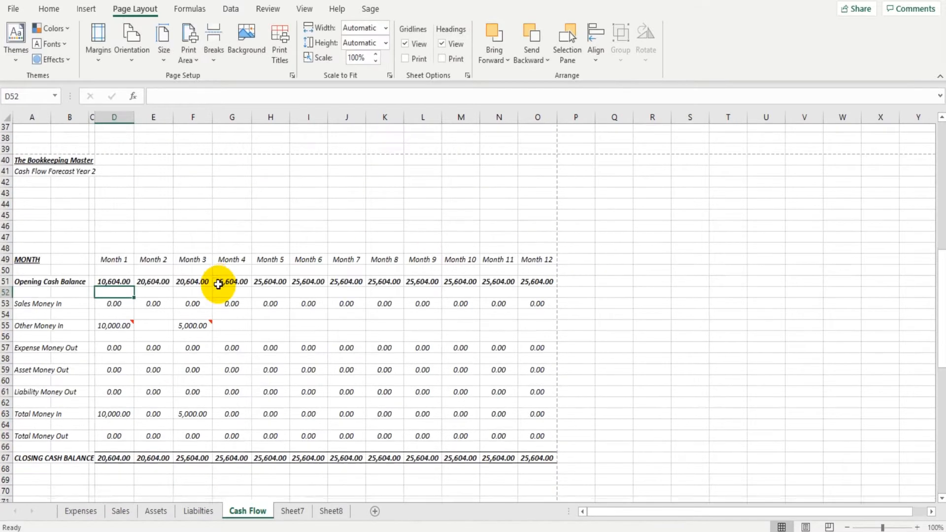
pyautogui.scroll(-3, 134, 332)
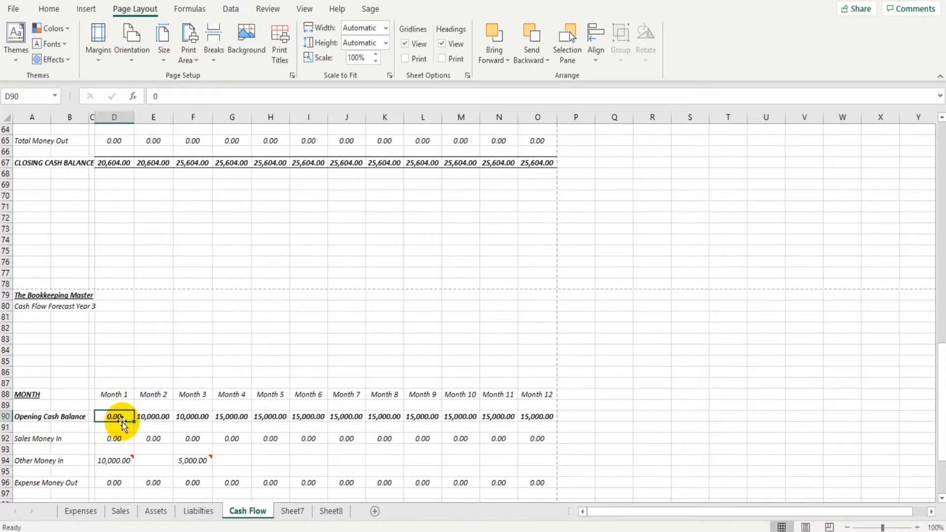
pyautogui.write('=')
pyautogui.click(537, 164)
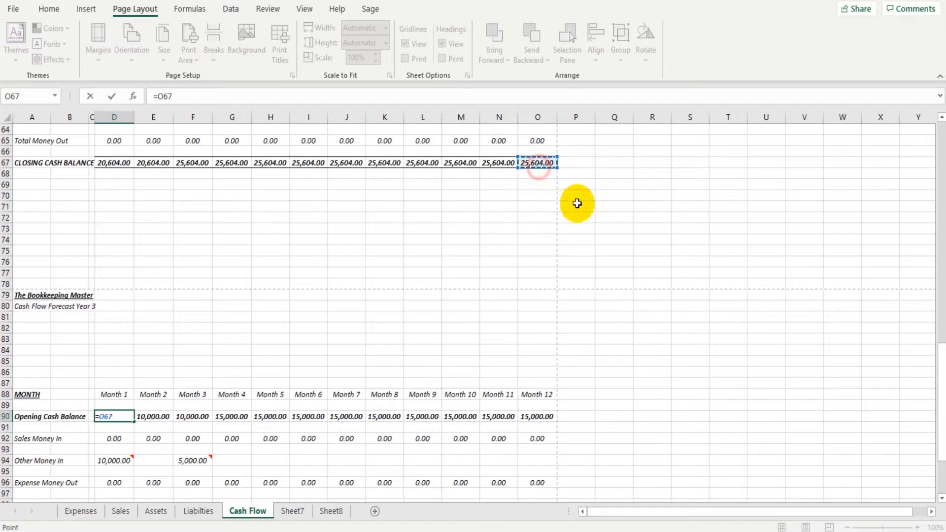
pyautogui.scroll(8, 577, 203)
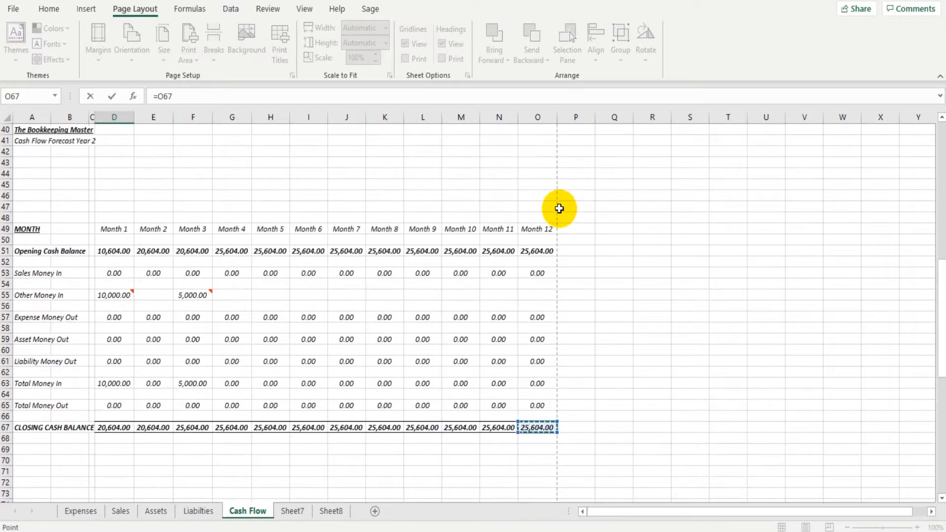
pyautogui.scroll(-2, 586, 286)
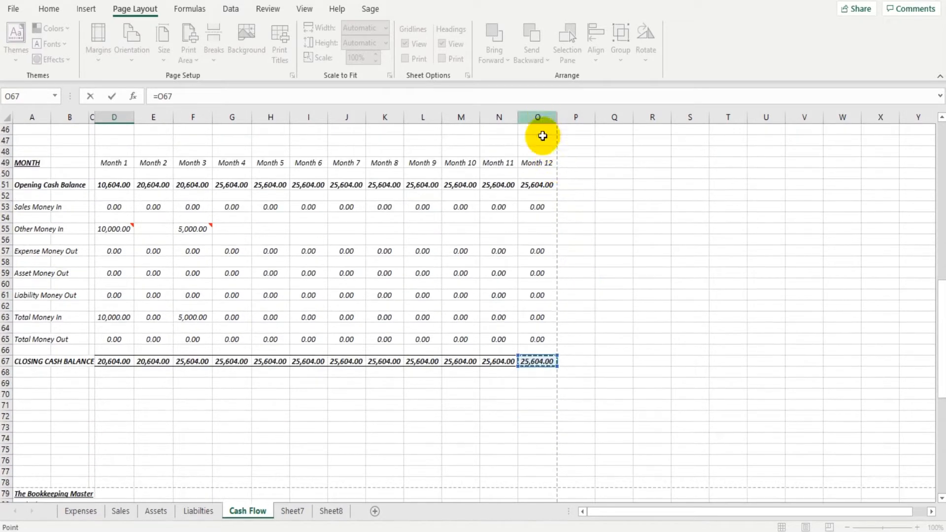
pyautogui.scroll(-5, 631, 303)
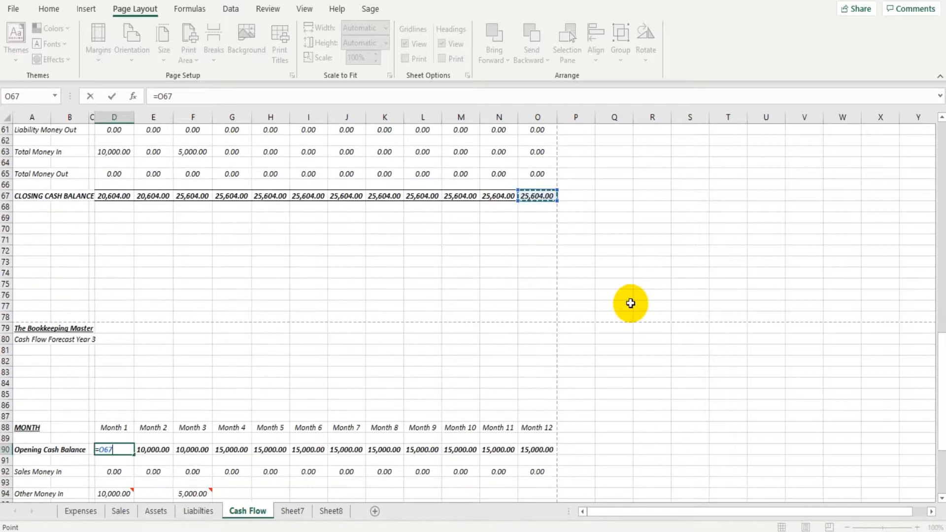
pyautogui.press('Return')
# - Examine the Year 2 Sales Money In cells on Cash Flow and the Expenses, Sales, Assets and Liabilities sheets that feed the forecast
pyautogui.scroll(6, 630, 303)
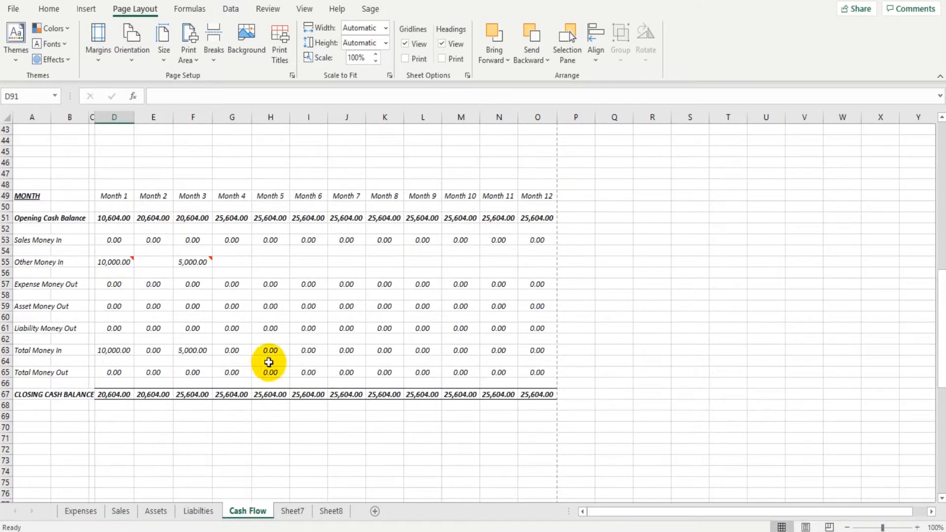
pyautogui.scroll(1, 206, 309)
pyautogui.scroll(1, 206, 310)
pyautogui.click(114, 273)
pyautogui.click(153, 273)
pyautogui.click(193, 273)
pyautogui.click(230, 274)
pyautogui.click(92, 516)
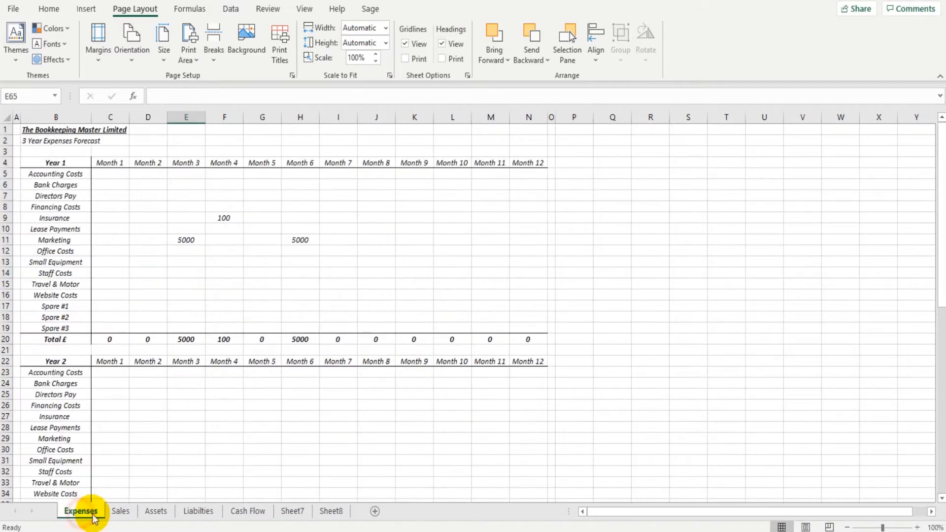
pyautogui.click(119, 512)
pyautogui.click(156, 512)
pyautogui.click(198, 512)
pyautogui.click(246, 513)
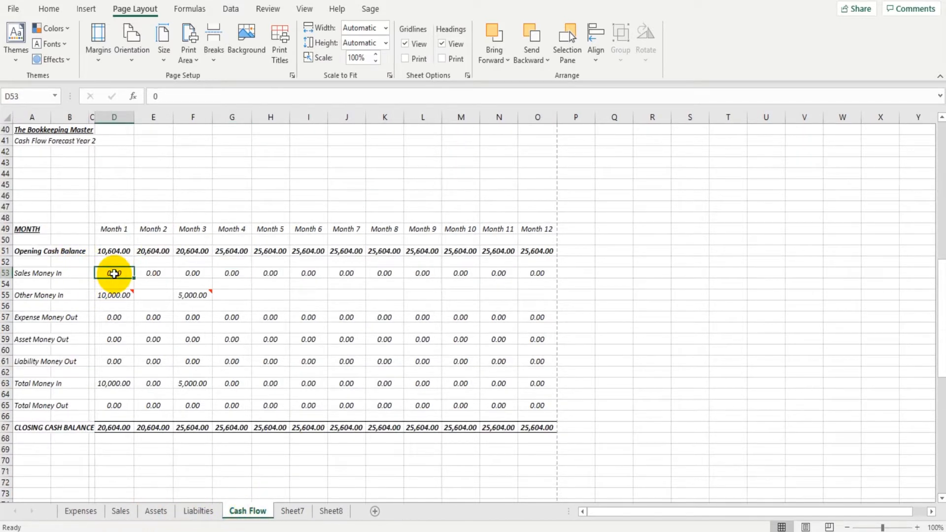
# - Link the Year 2 Month 2 Sales Money In in E53 to the Year 2 Month 1 total on the Sales sheet
pyautogui.press('Right')
pyautogui.scroll(1, 200, 406)
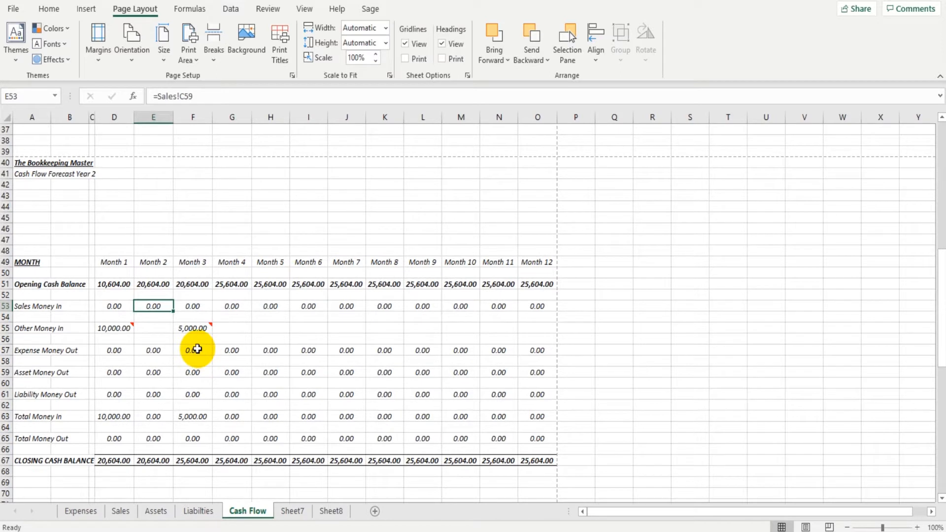
pyautogui.write('=')
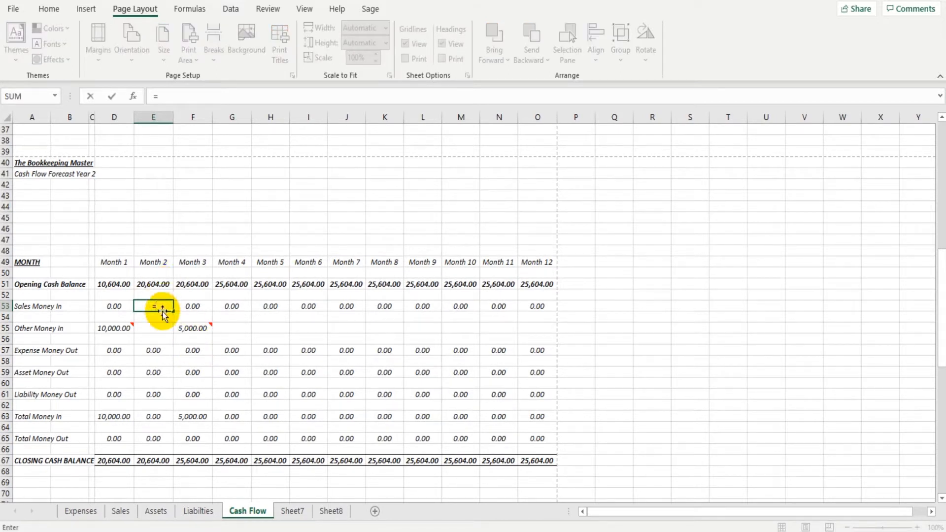
pyautogui.click(120, 511)
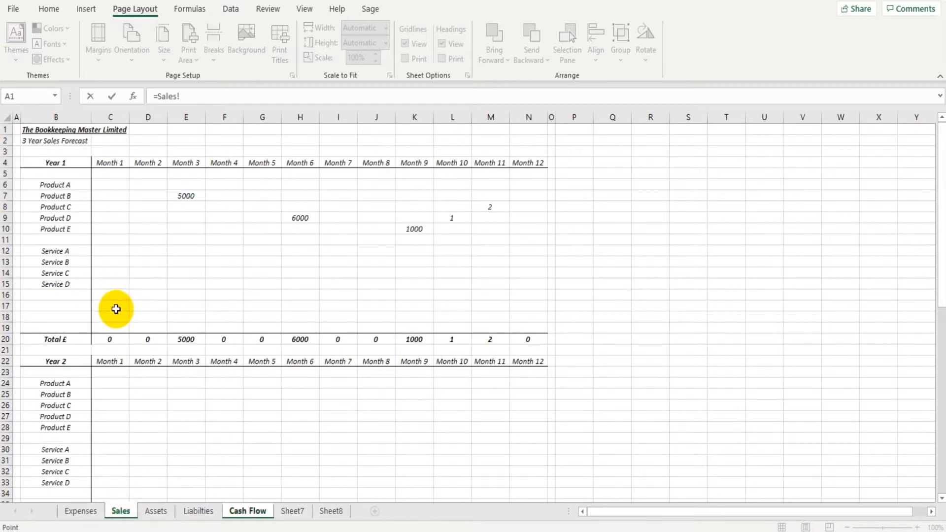
pyautogui.scroll(-2, 101, 335)
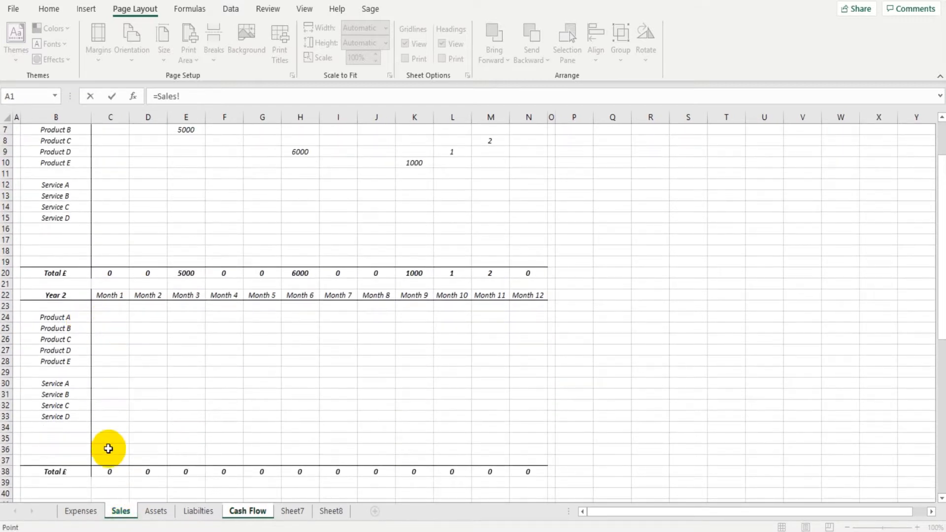
pyautogui.press('Return')
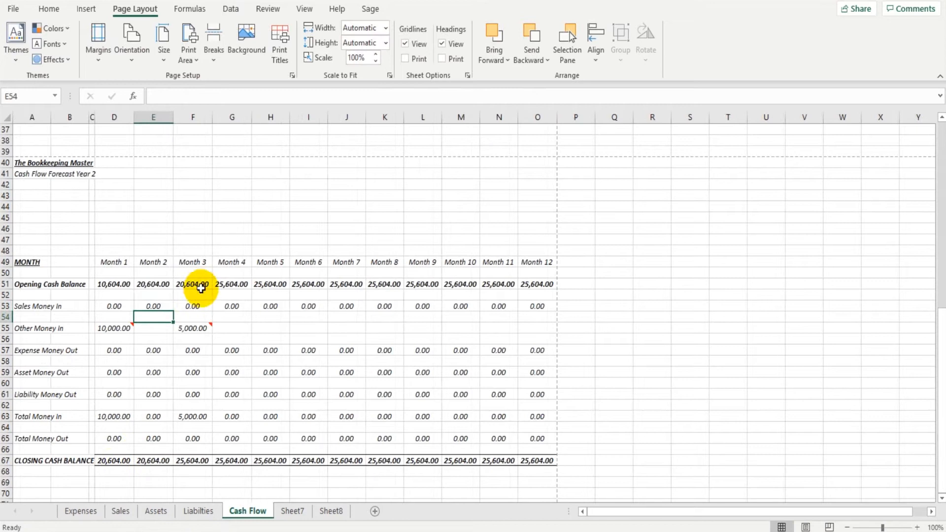
# - Link the Year 2 Month 3 Sales Money In in F53 to the Year 2 Month 2 total on the Sales sheet
pyautogui.click(202, 305)
pyautogui.write('=')
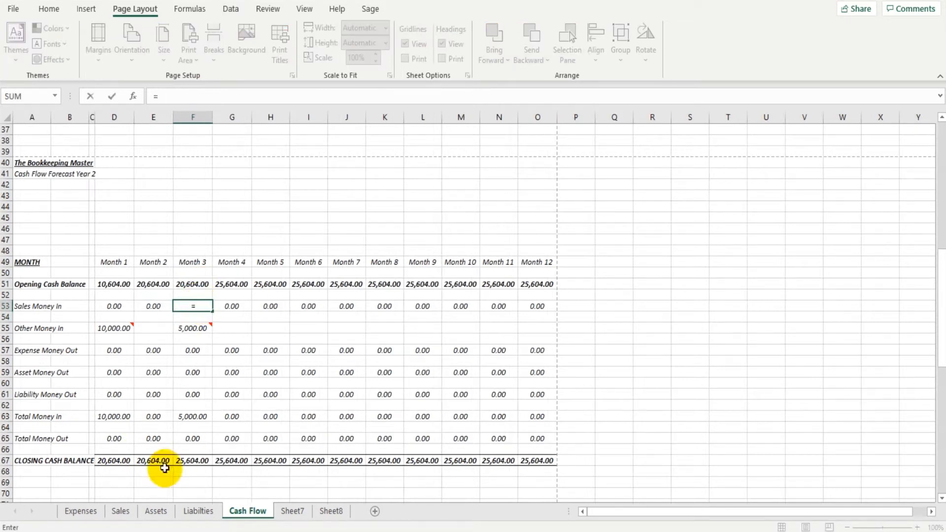
pyautogui.click(120, 511)
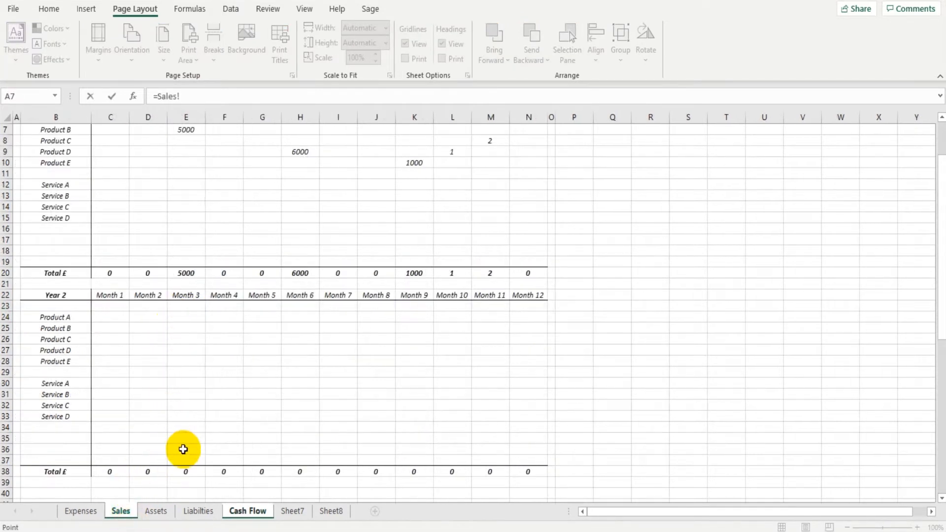
pyautogui.click(156, 468)
pyautogui.press('Return')
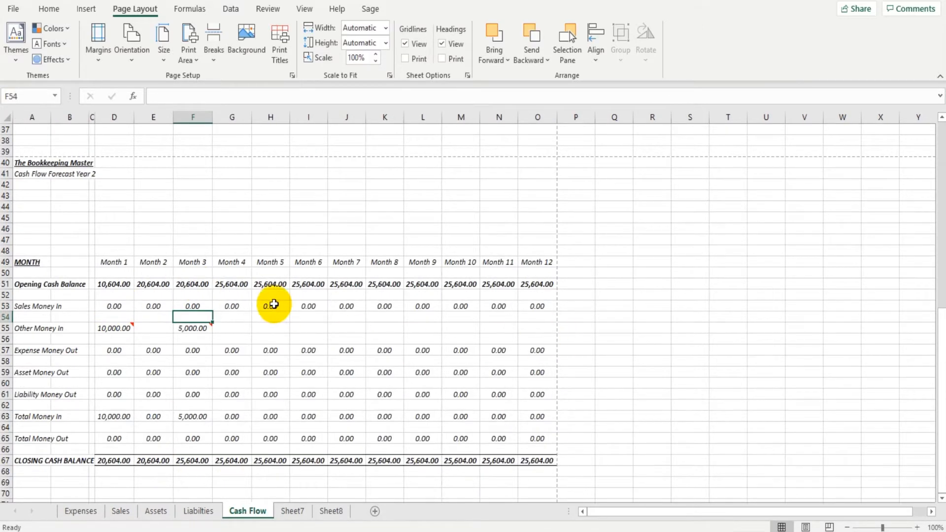
# - Review the Year 1, Year 2 and Year 3 cash flow forecasts, checking how the balances carry from year to year
pyautogui.scroll(6, 272, 291)
pyautogui.scroll(-6, 302, 276)
pyautogui.scroll(-13, 303, 285)
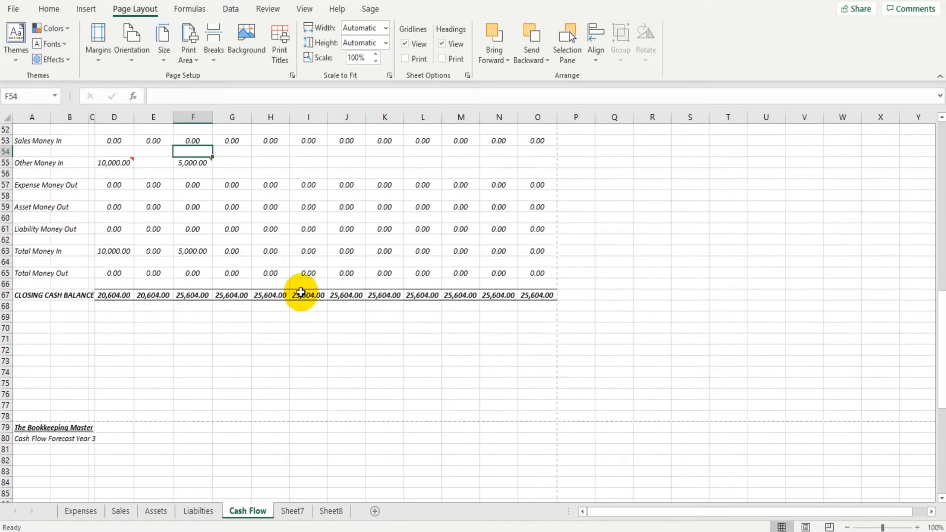
pyautogui.scroll(8, 305, 285)
pyautogui.scroll(17, 306, 285)
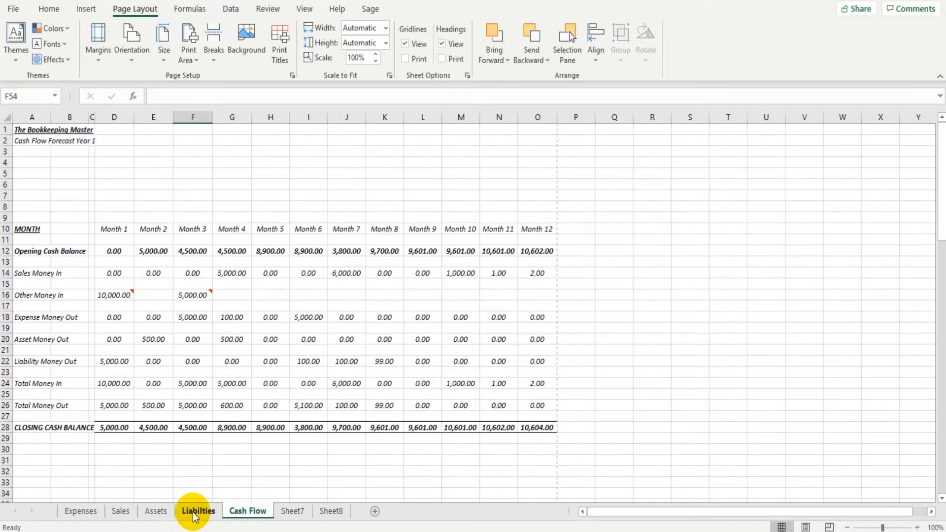
pyautogui.scroll(-7, 288, 307)
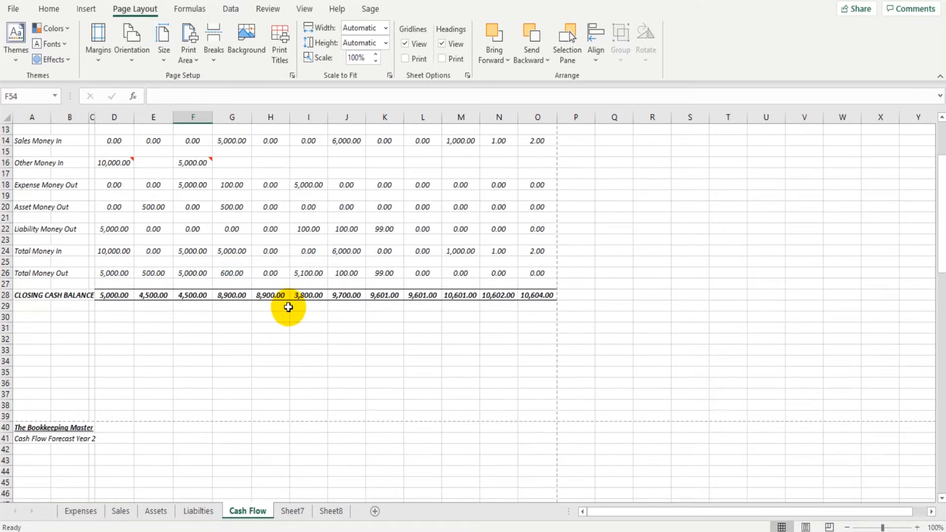
pyautogui.scroll(-12, 289, 306)
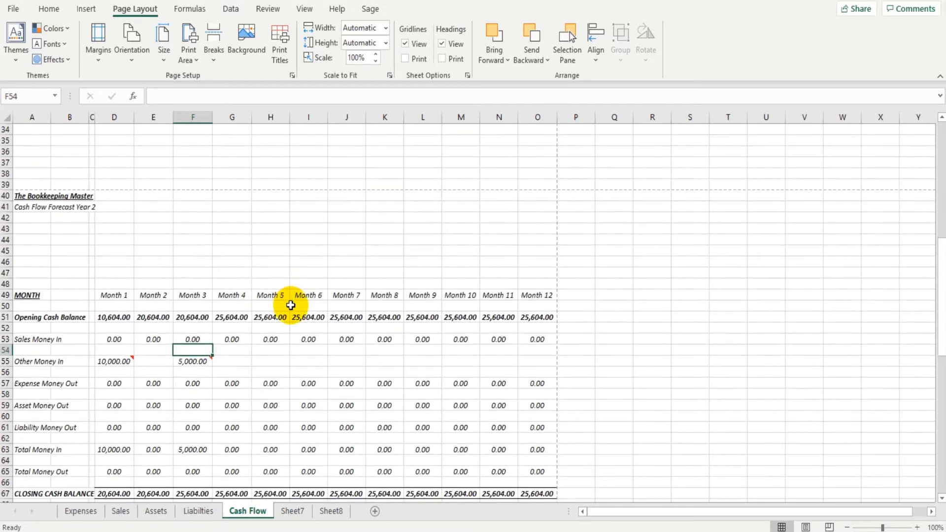
pyautogui.scroll(-7, 292, 306)
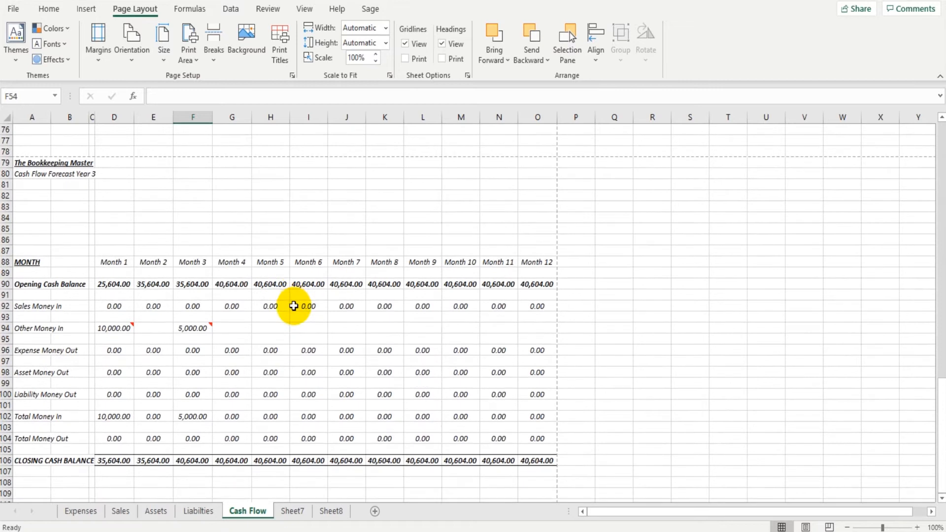
pyautogui.scroll(7, 290, 316)
pyautogui.scroll(19, 289, 320)
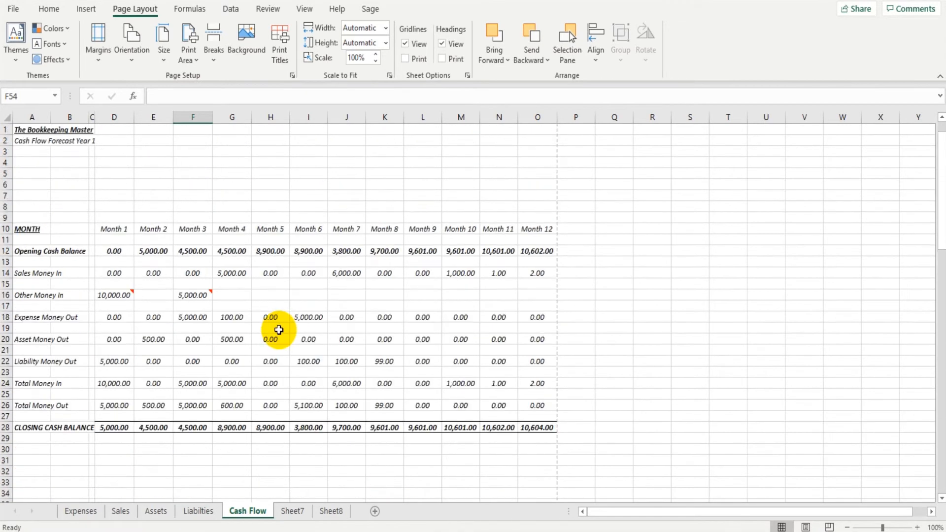